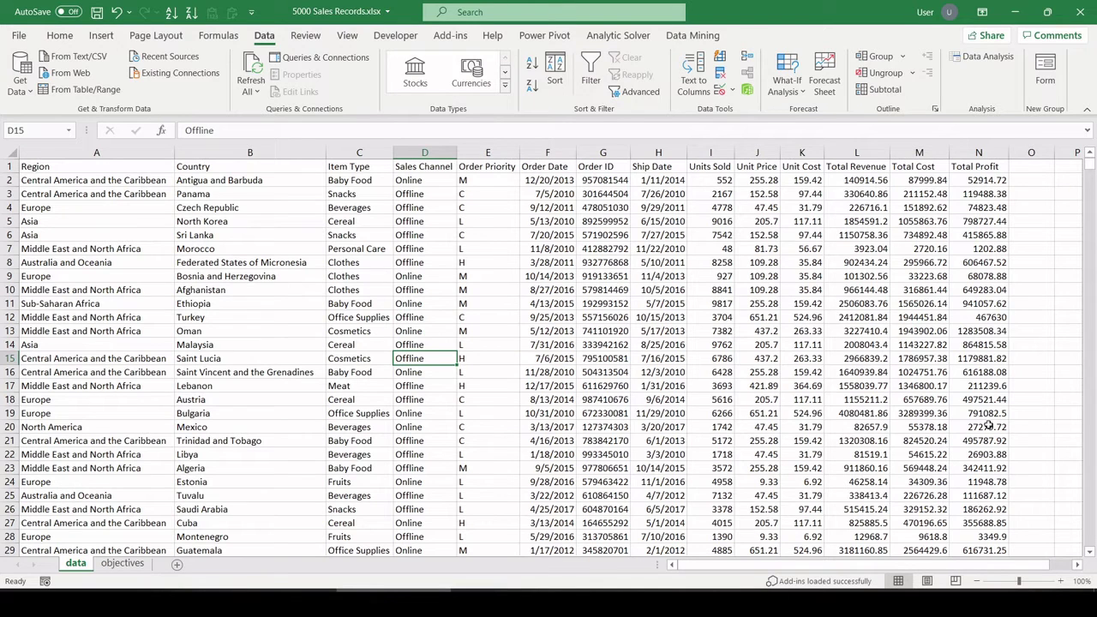
- Review the Item Type, Region, Country, Sales Channel and Order Date–Total Profit columns
{"action": "left_click", "coordinate": [340, 152]}
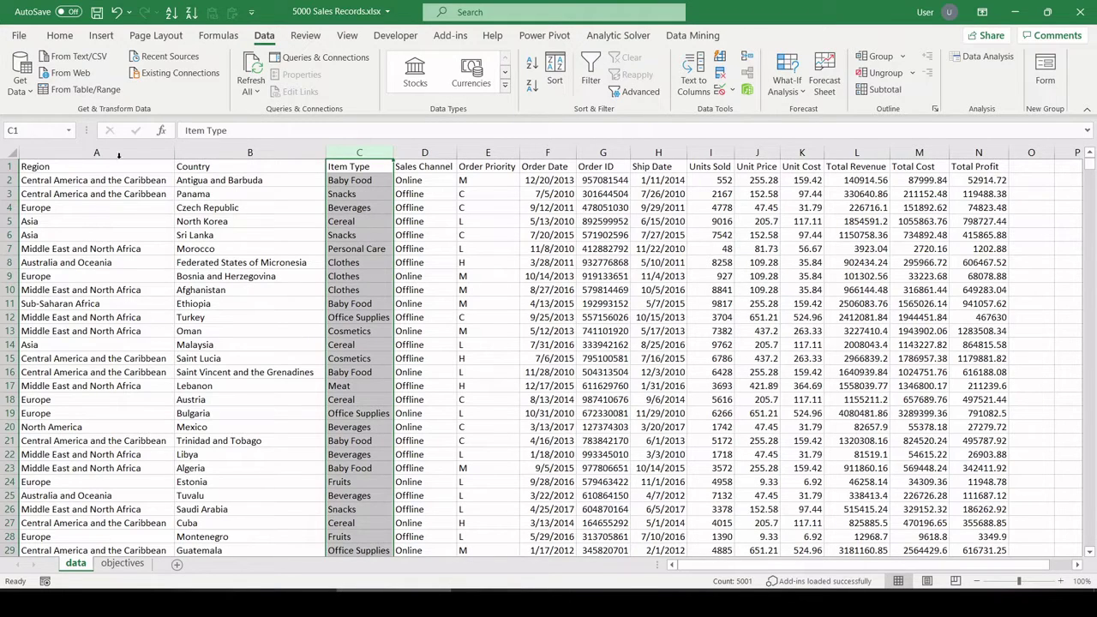
{"action": "left_click", "coordinate": [75, 152]}
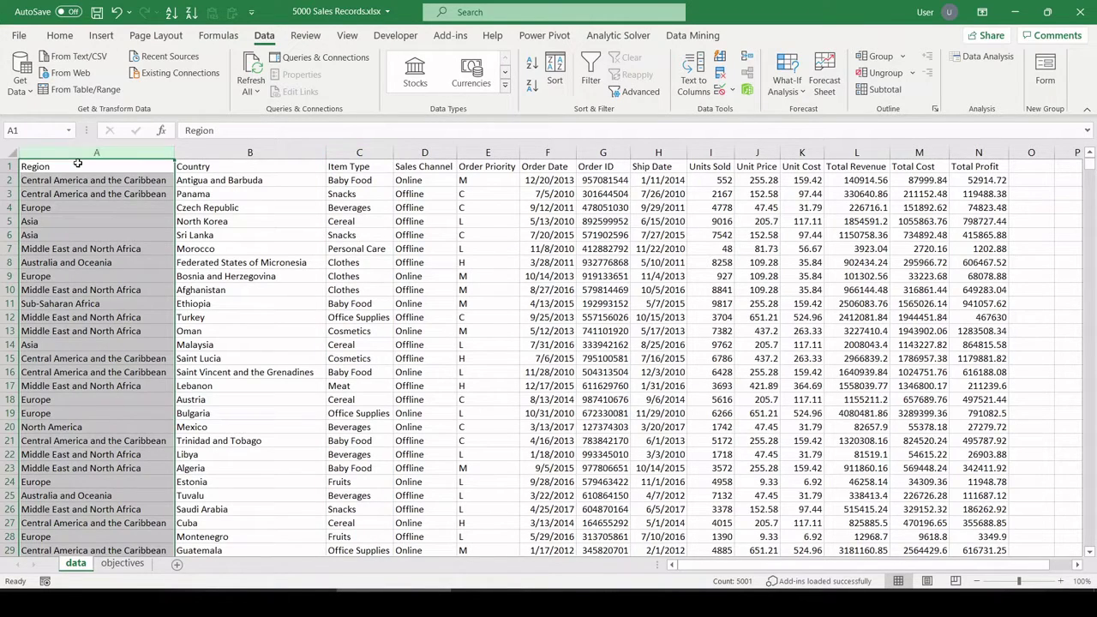
{"action": "left_click", "coordinate": [254, 153]}
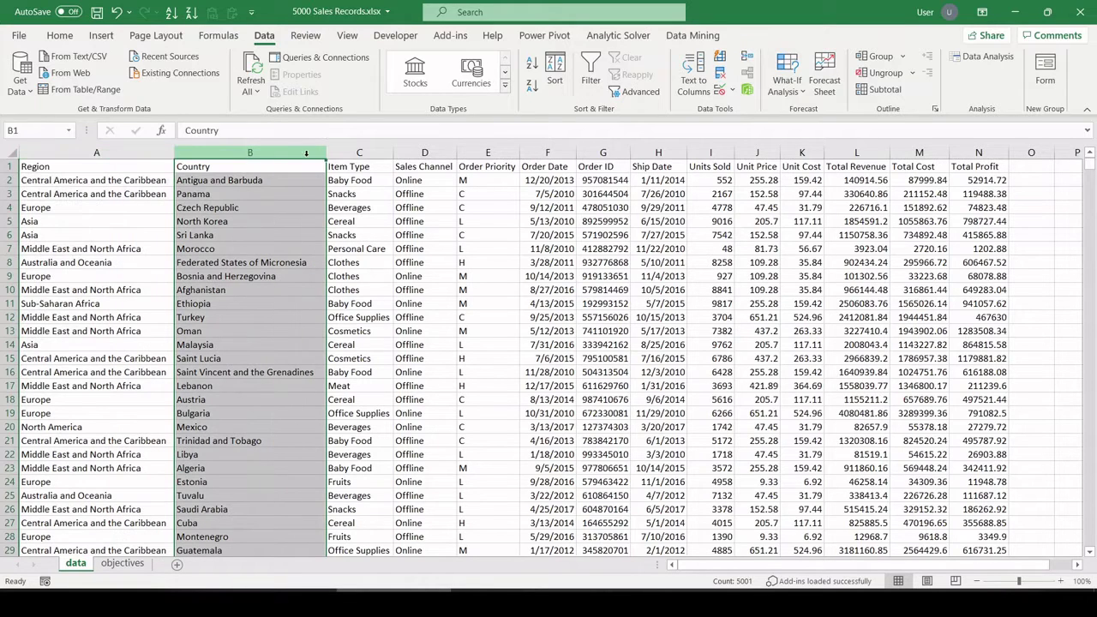
{"action": "left_click", "coordinate": [428, 152]}
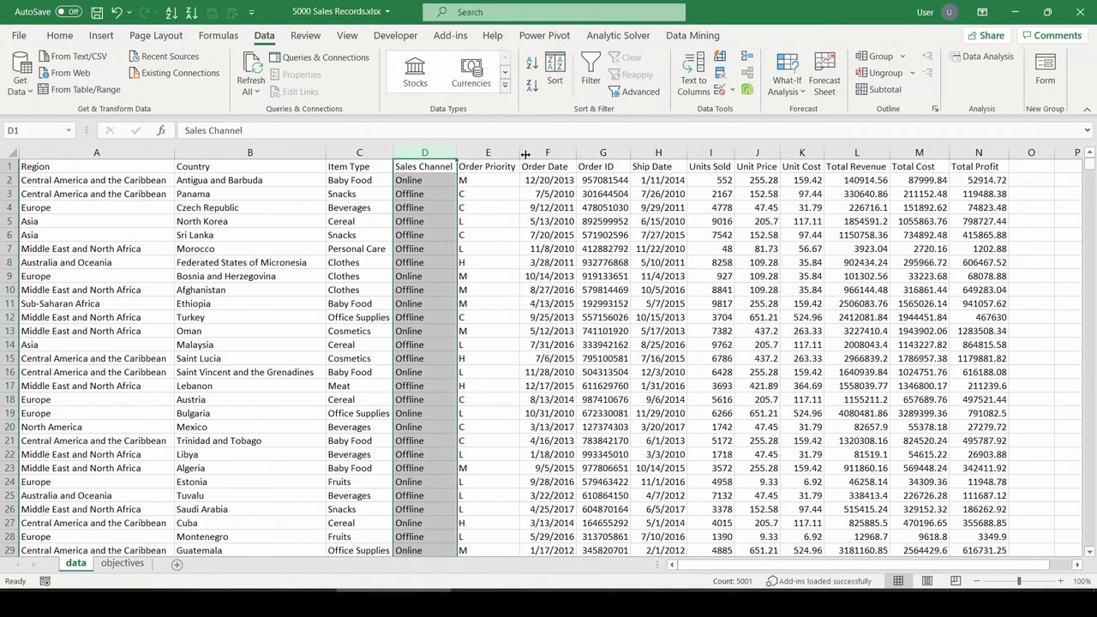
{"action": "left_click_drag", "start_coordinate": [529, 152], "coordinate": [985, 155]}
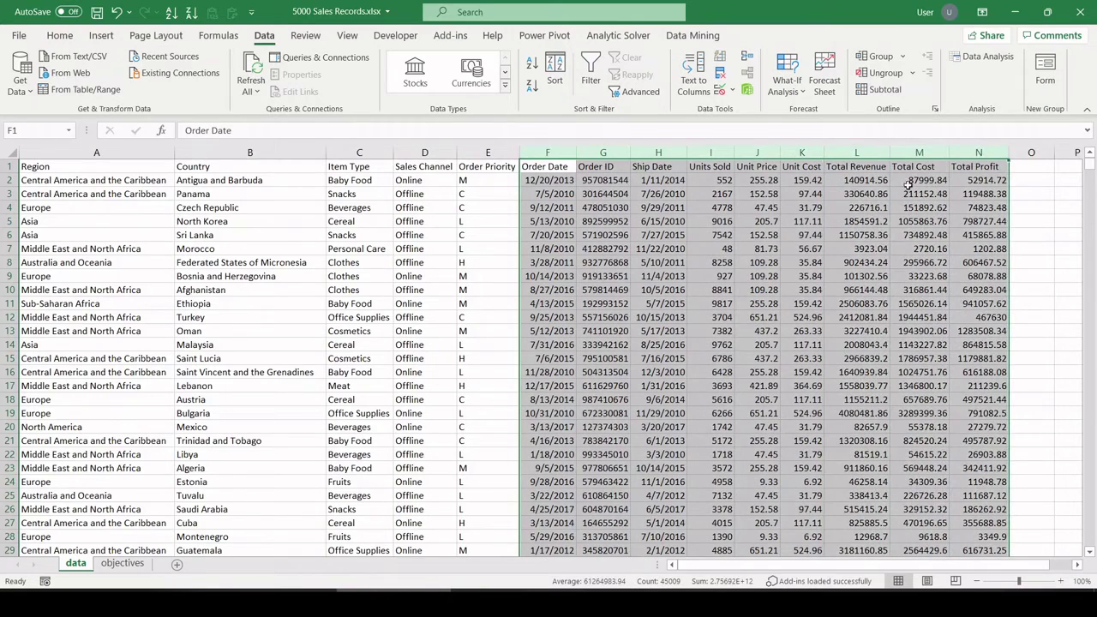
{"action": "left_click", "coordinate": [724, 193]}
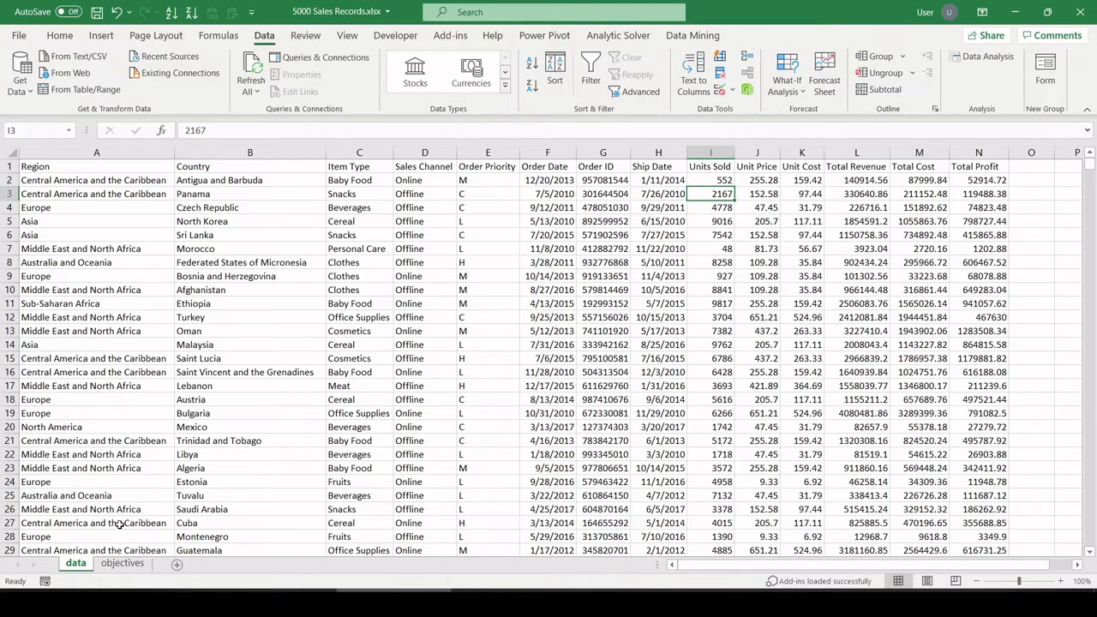
- Copy objective 1 from the objectives sheet into cell B3 of a new sheet
{"action": "left_click", "coordinate": [120, 564]}
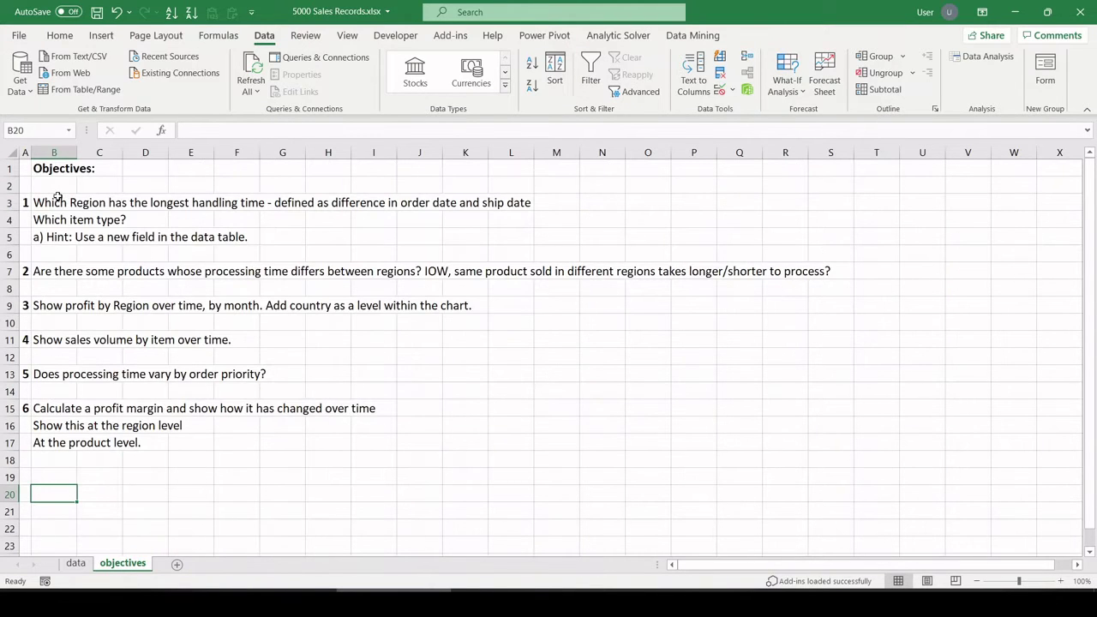
{"action": "left_click_drag", "start_coordinate": [26, 202], "coordinate": [54, 240]}
{"action": "key", "text": "ctrl+c"}
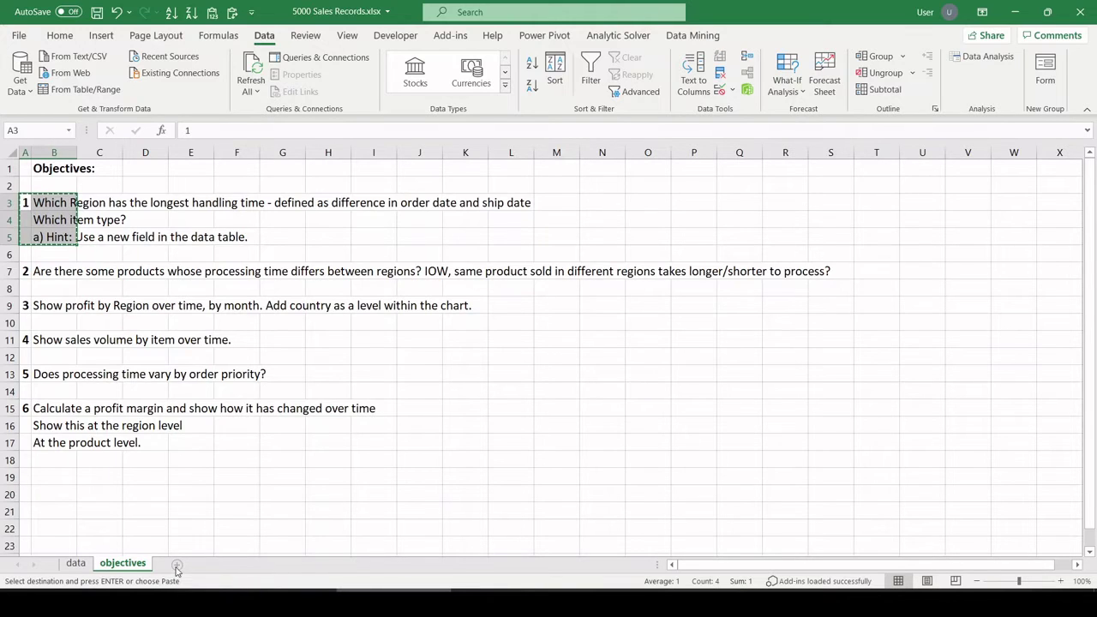
{"action": "left_click", "coordinate": [177, 564]}
{"action": "left_click", "coordinate": [70, 196]}
{"action": "key", "text": "ctrl+v"}
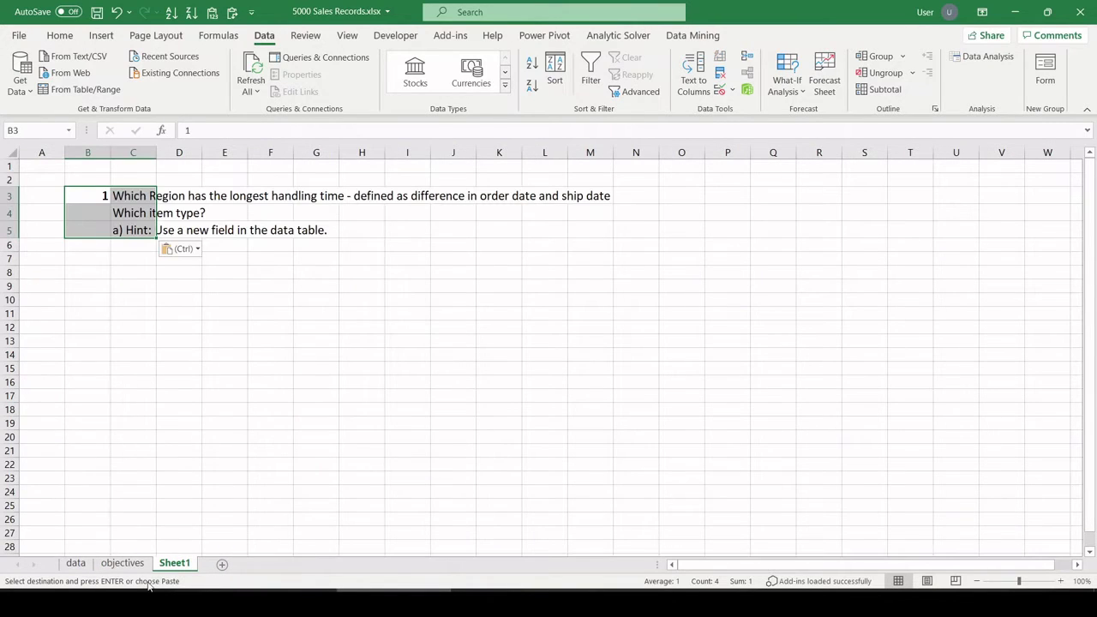
- Rename the new sheet to solutions
{"action": "double_click", "coordinate": [189, 563]}
{"action": "type", "text": "solutions"}
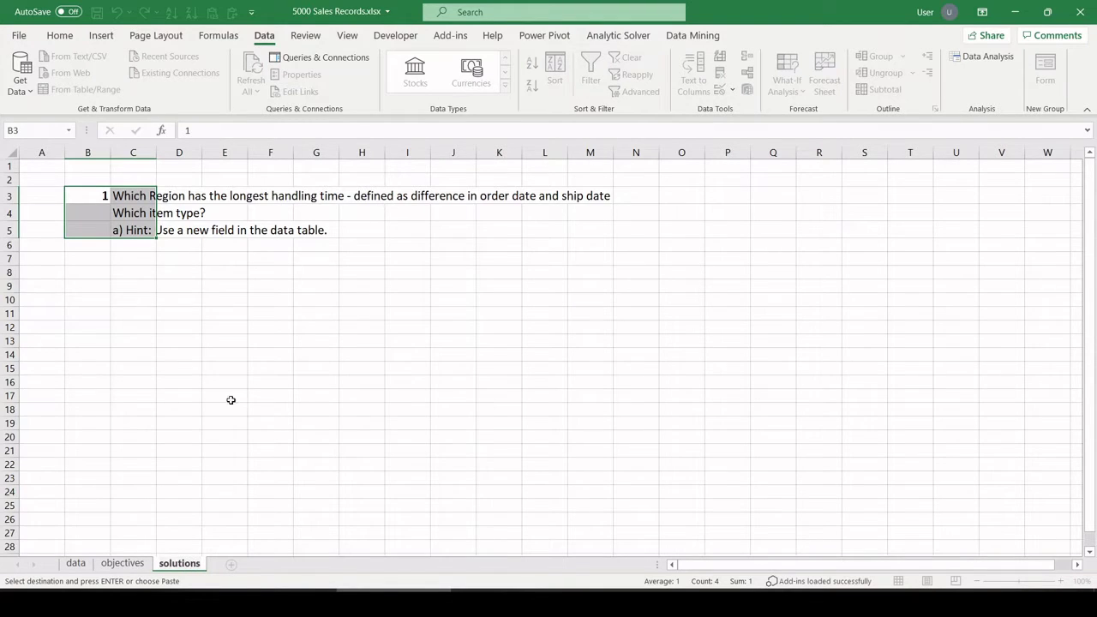
{"action": "left_click", "coordinate": [230, 400]}
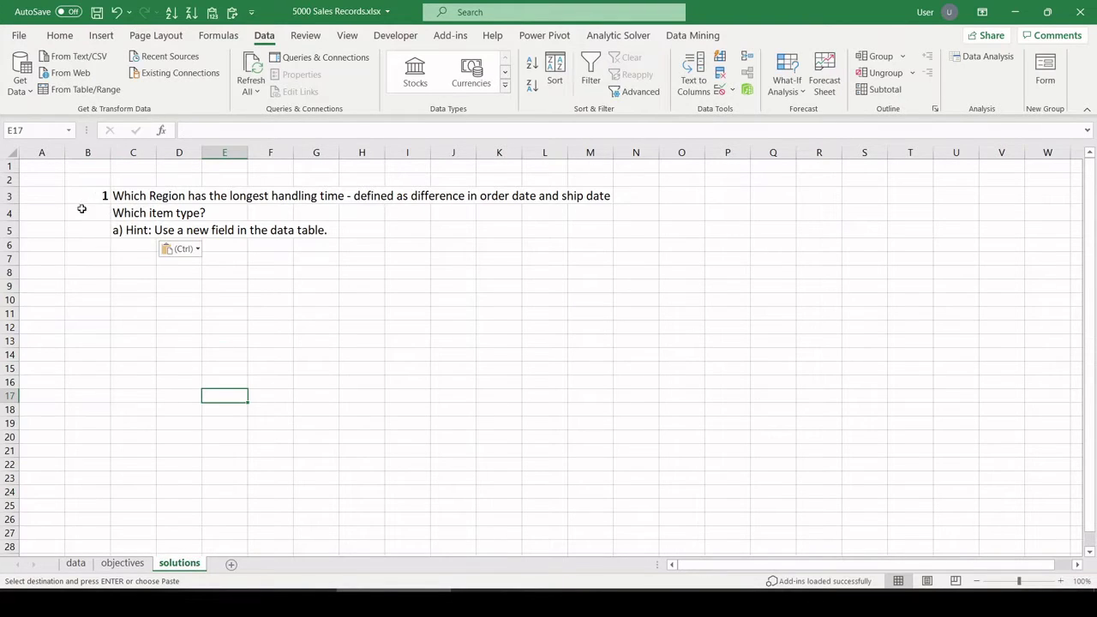
{"action": "left_click", "coordinate": [266, 260]}
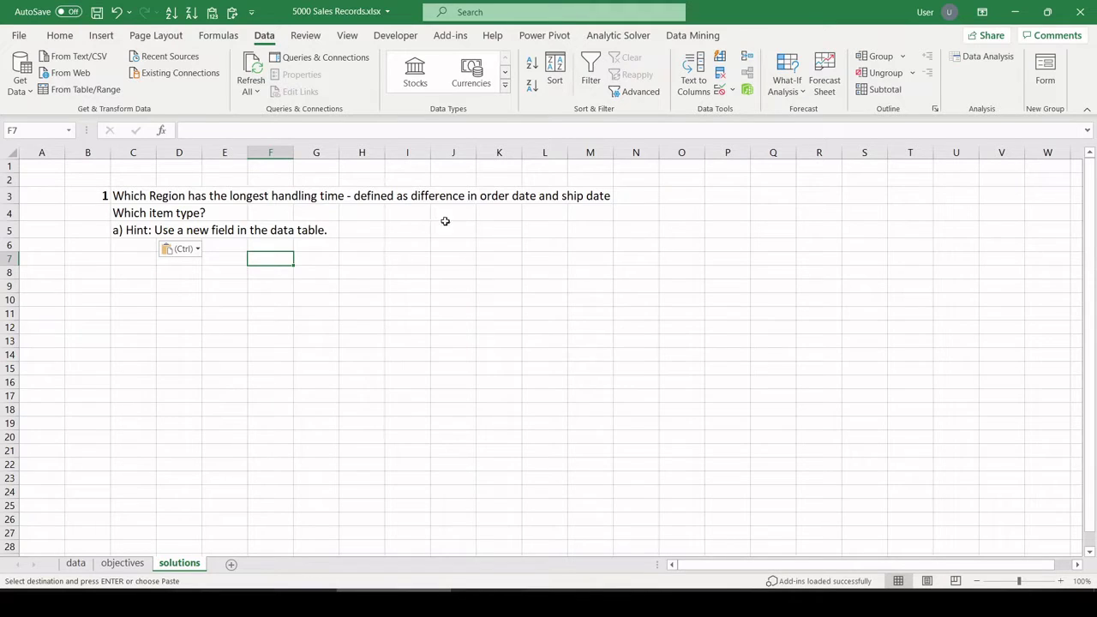
{"action": "left_click", "coordinate": [120, 271]}
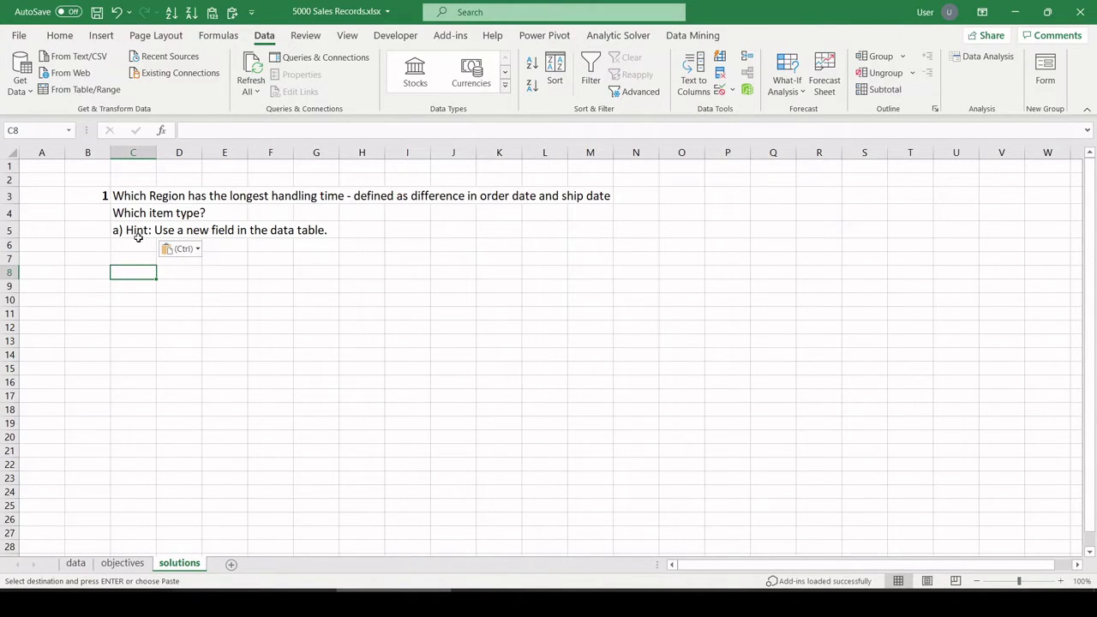
- On the data sheet, add a HandlingTime header in O1 and the formula =H2-F2 in O2
{"action": "left_click", "coordinate": [75, 563]}
{"action": "left_click", "coordinate": [1009, 165]}
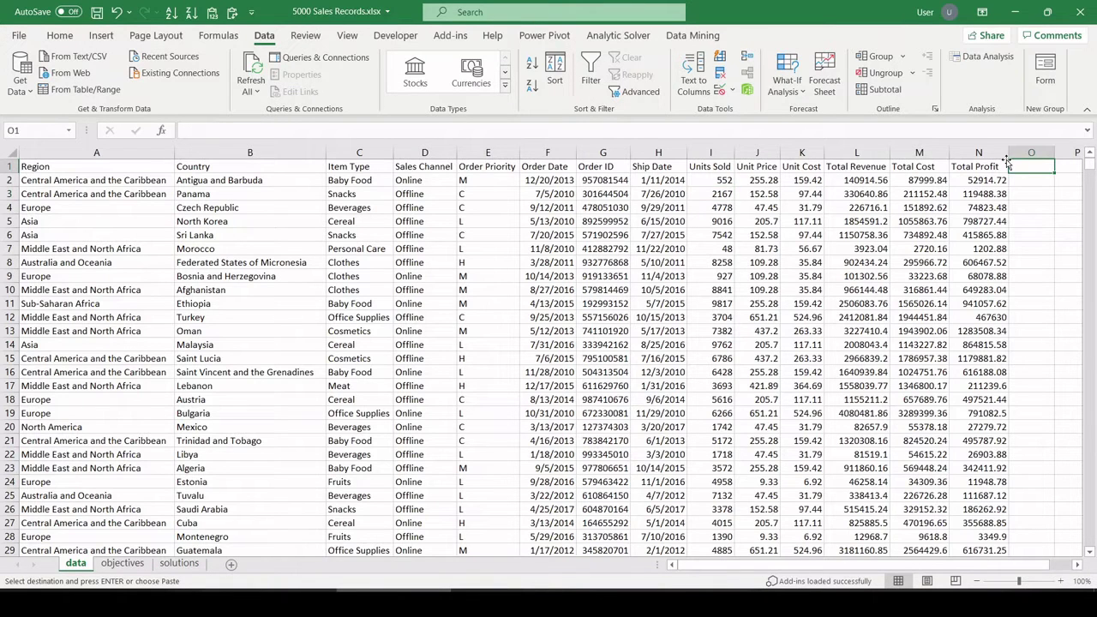
{"action": "type", "text": "HandlingT"}
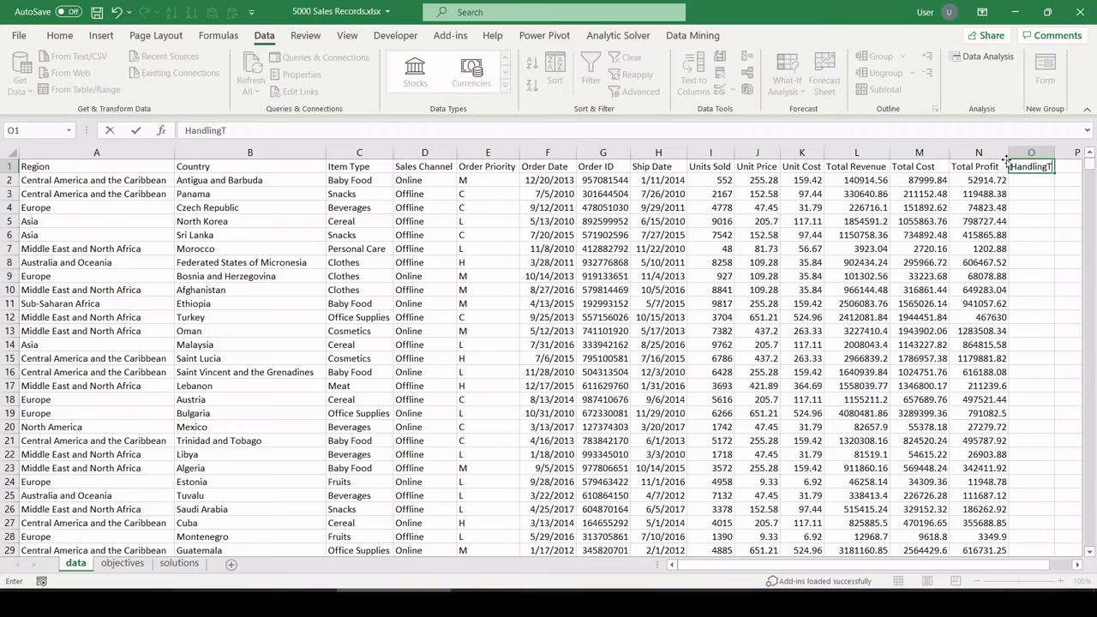
{"action": "type", "text": "ime"}
{"action": "key", "text": "Return"}
{"action": "type", "text": "="}
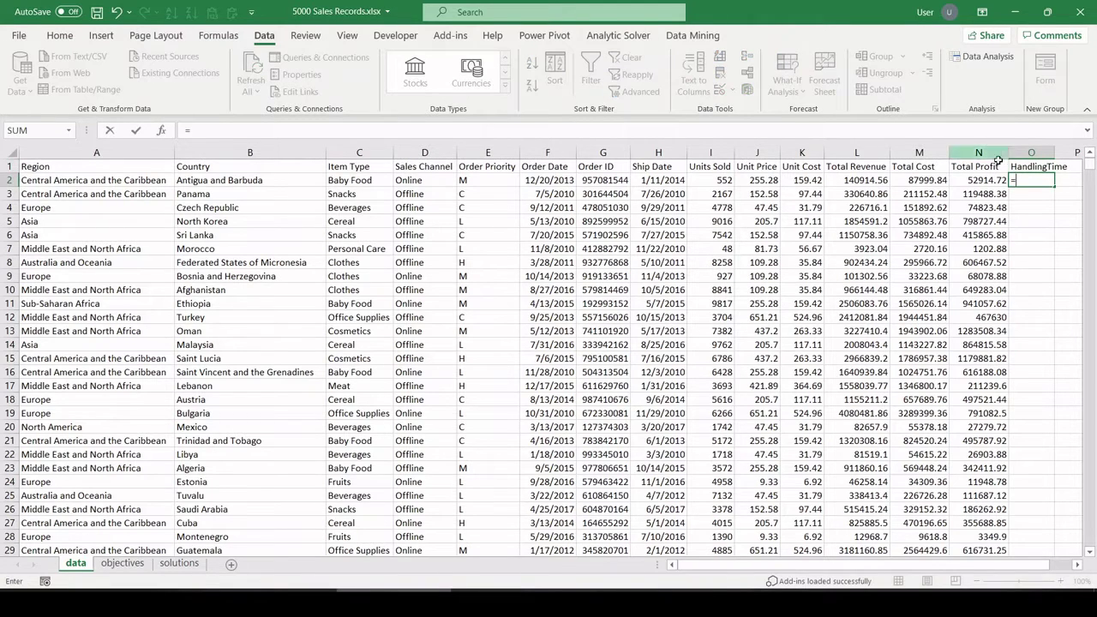
{"action": "left_click", "coordinate": [662, 179]}
{"action": "type", "text": "-"}
{"action": "left_click", "coordinate": [555, 181]}
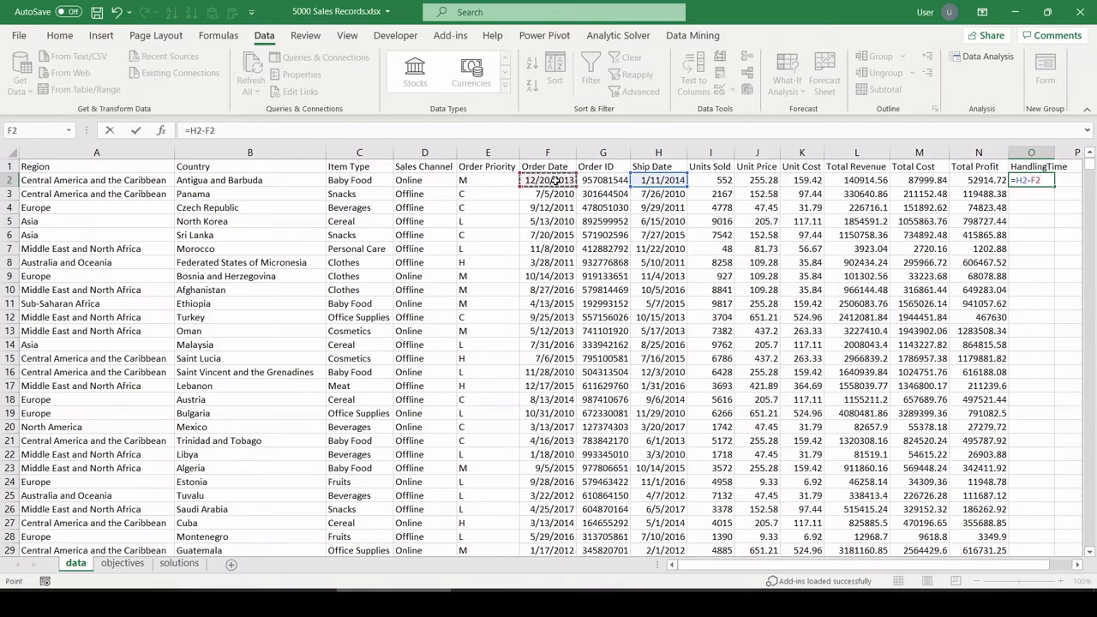
{"action": "key", "text": "Return"}
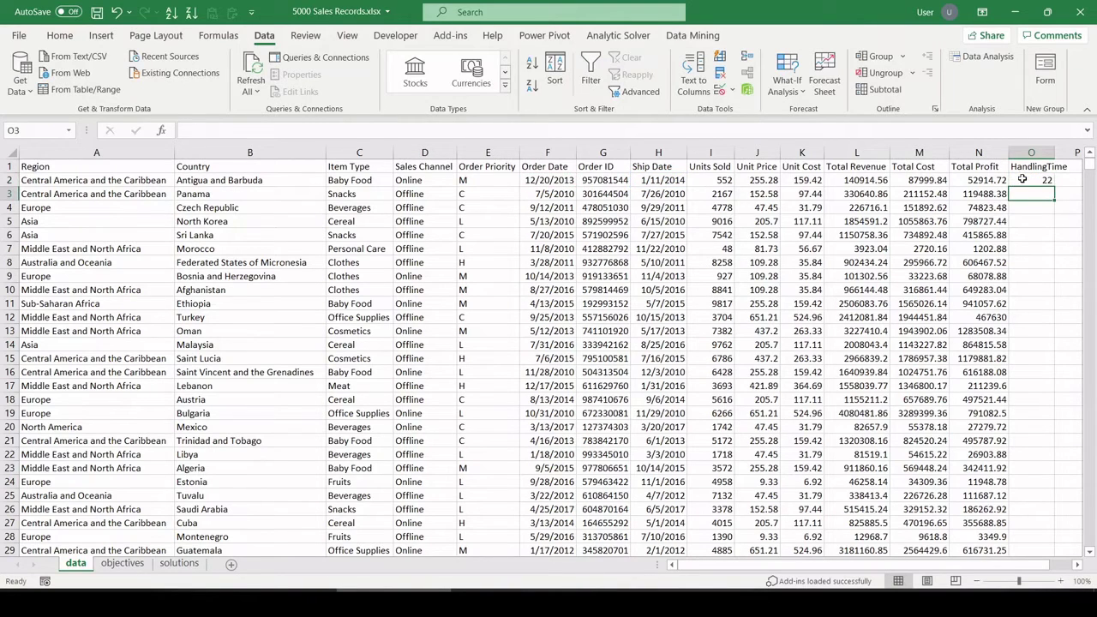
- Fill =H2-F2 down all 5000 rows and spot-check the results
{"action": "left_click", "coordinate": [1043, 180]}
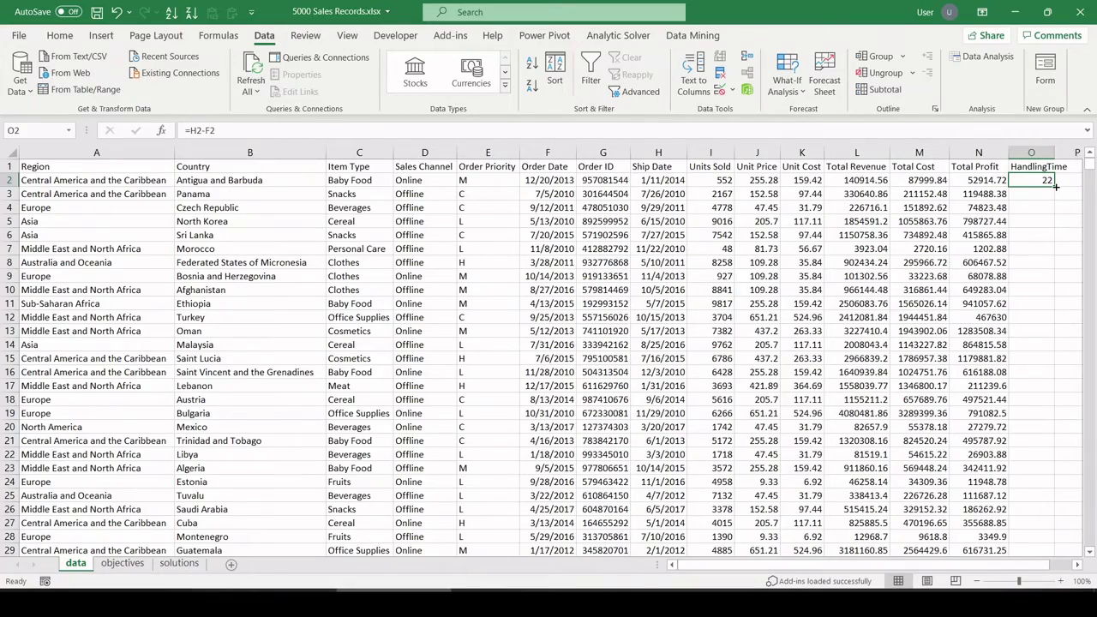
{"action": "double_click", "coordinate": [1056, 185]}
{"action": "left_click_drag", "start_coordinate": [1088, 165], "coordinate": [1088, 267]}
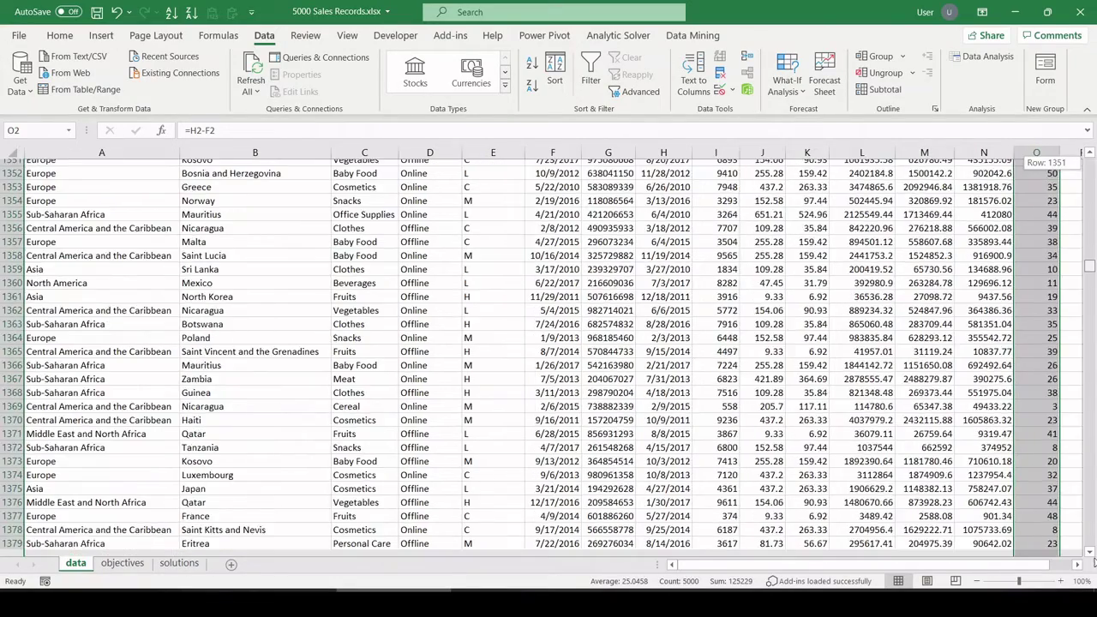
{"action": "left_click_drag", "start_coordinate": [1093, 559], "coordinate": [1088, 165]}
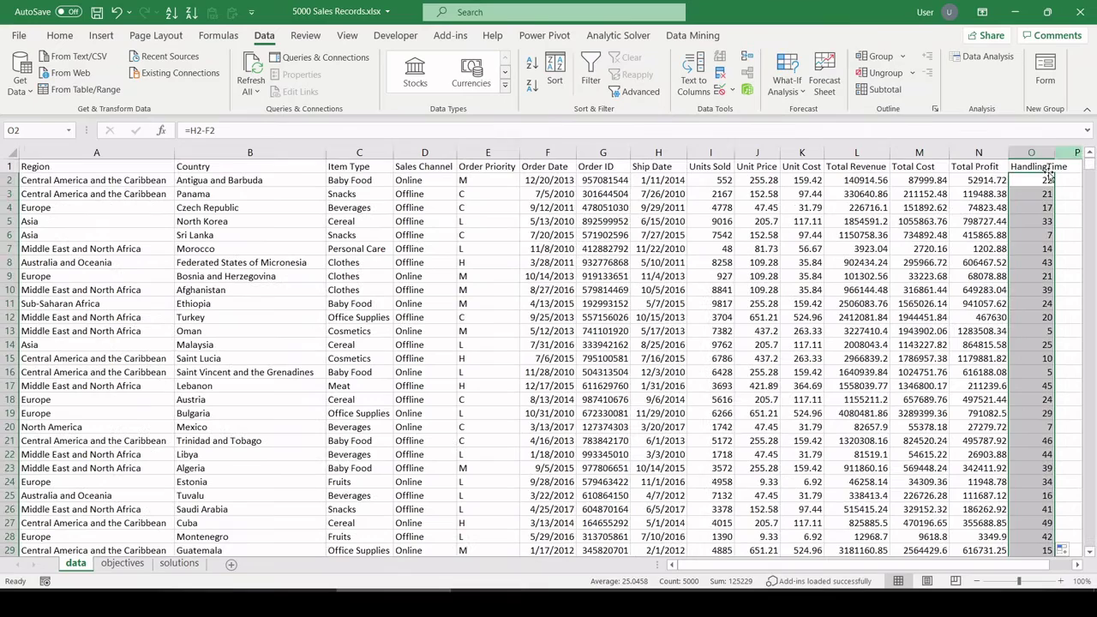
{"action": "left_click", "coordinate": [1042, 248]}
{"action": "left_click", "coordinate": [1043, 317]}
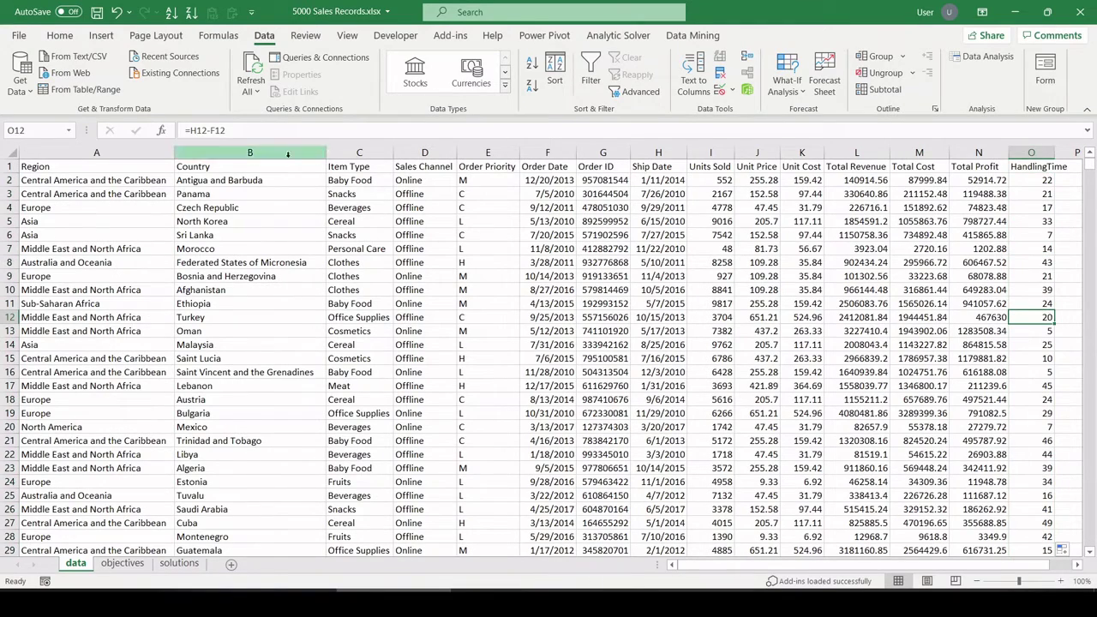
{"action": "left_click", "coordinate": [162, 168]}
- Create a PivotTable from the full data range at solutions!$C$7
{"action": "key", "text": "ctrl+shift+End"}
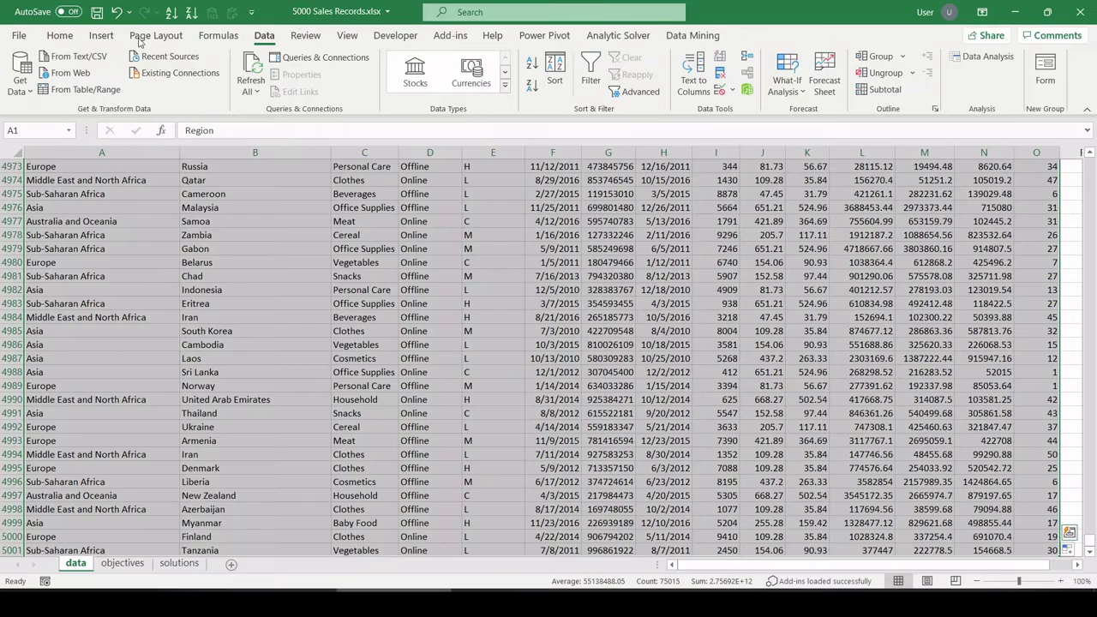
{"action": "left_click", "coordinate": [101, 37]}
{"action": "left_click", "coordinate": [26, 65]}
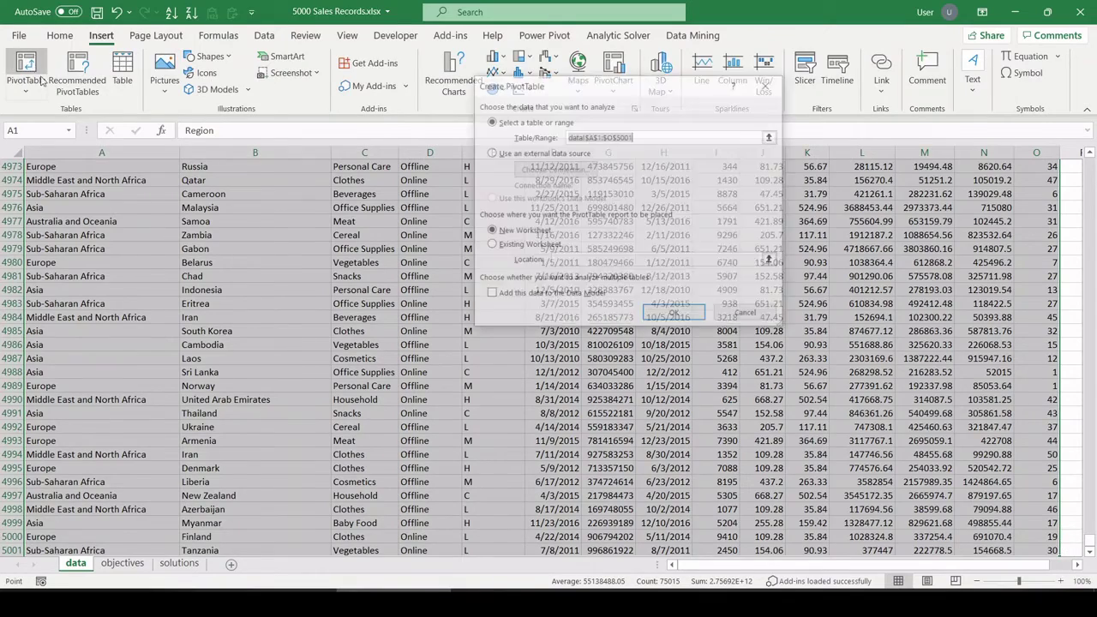
{"action": "left_click", "coordinate": [504, 249]}
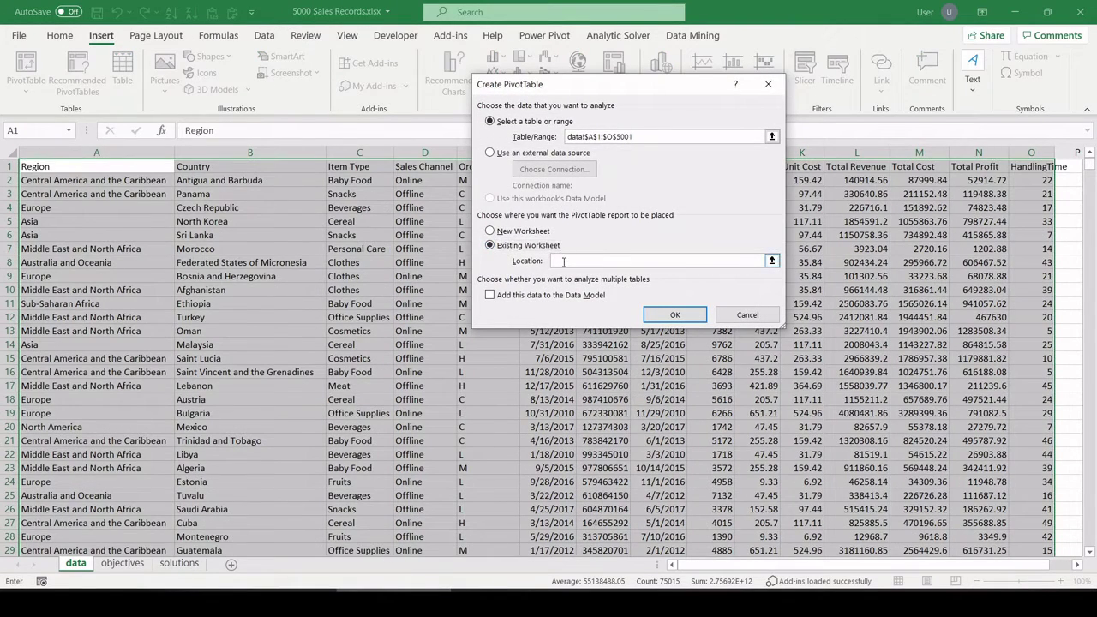
{"action": "left_click", "coordinate": [179, 564]}
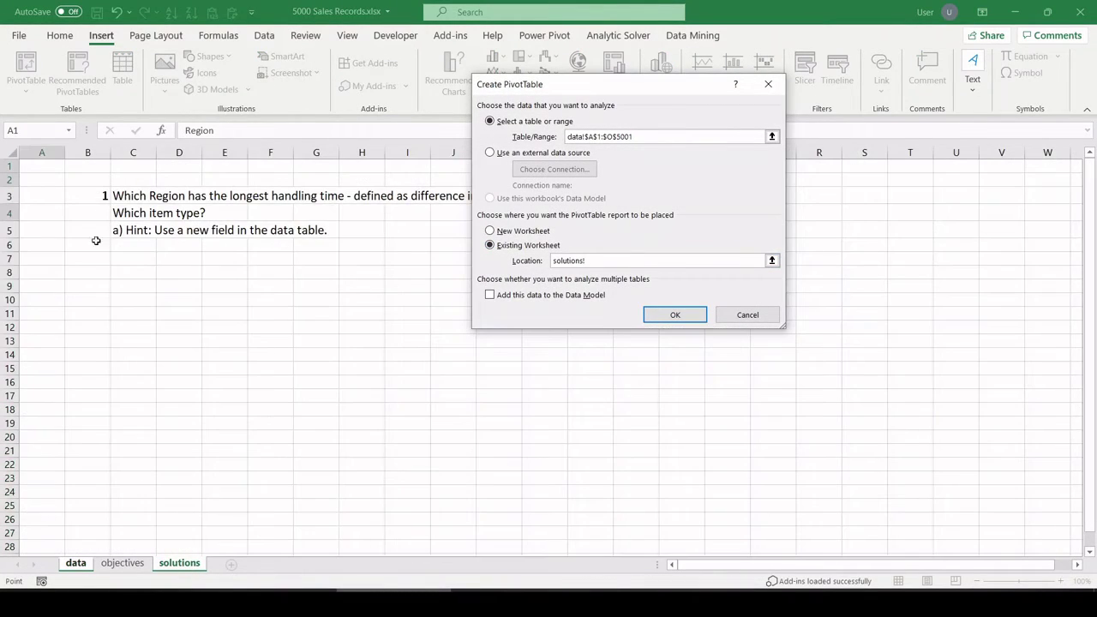
{"action": "left_click", "coordinate": [132, 259]}
{"action": "left_click", "coordinate": [673, 314]}
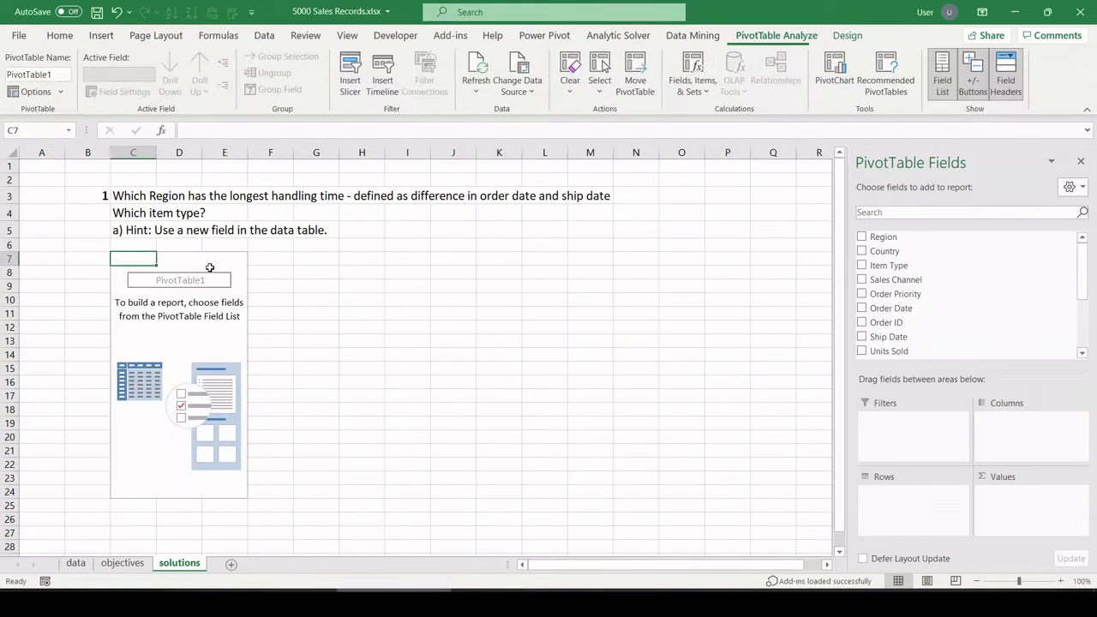
- Put Region in Rows and sum HandlingTime in Values
{"action": "left_click_drag", "start_coordinate": [964, 237], "coordinate": [899, 506]}
{"action": "scroll", "coordinate": [988, 310], "scroll_direction": "down", "scroll_amount": 3}
{"action": "left_click_drag", "start_coordinate": [957, 330], "coordinate": [1019, 495]}
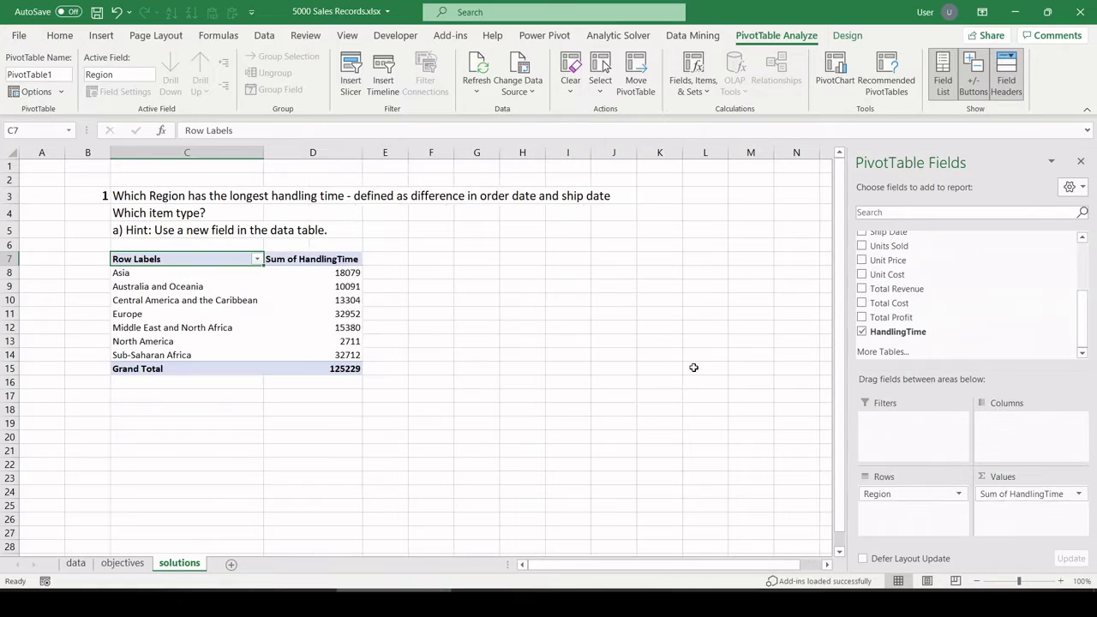
- Show HandlingTime as an Average with one decimal and sort regions largest first (North America 25.6)
{"action": "left_click", "coordinate": [335, 273]}
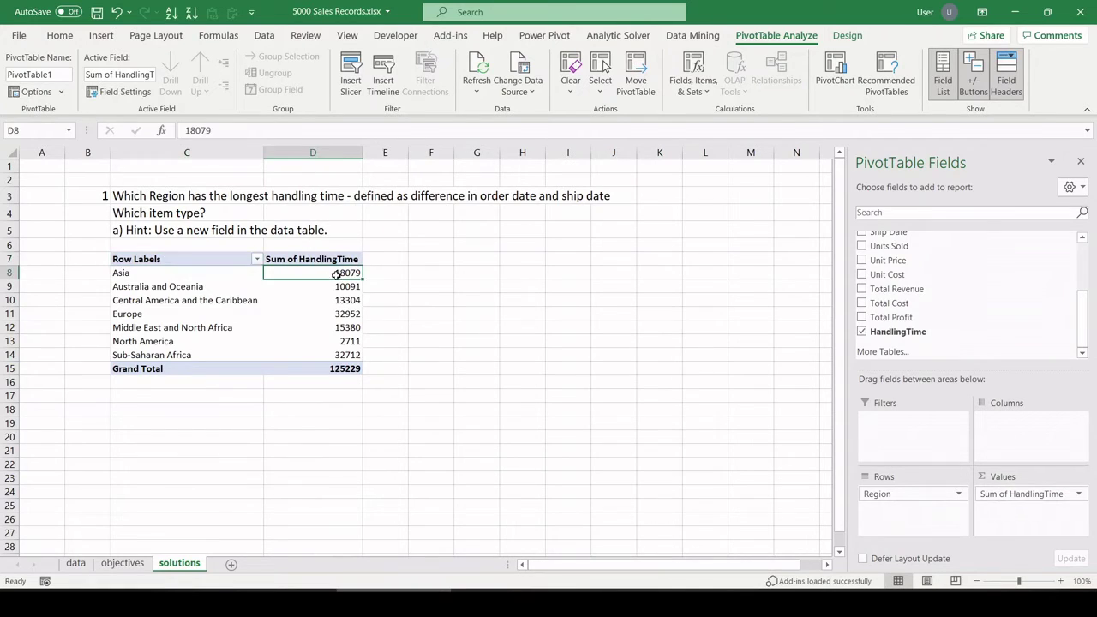
{"action": "left_click", "coordinate": [994, 493]}
{"action": "left_click", "coordinate": [1015, 473]}
{"action": "left_click", "coordinate": [549, 236]}
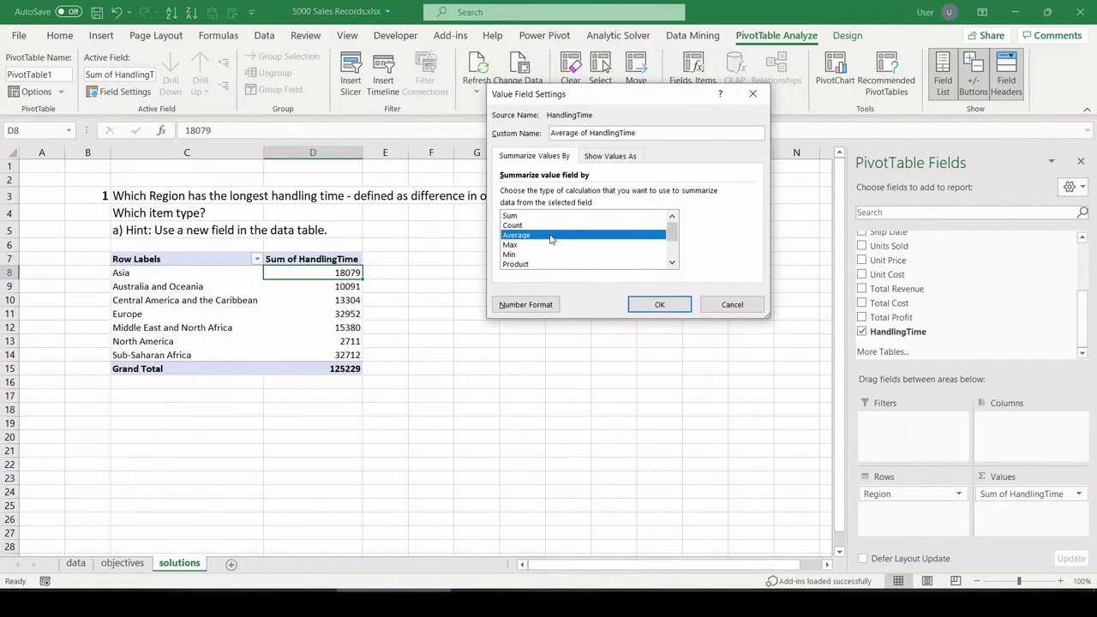
{"action": "left_click", "coordinate": [525, 304]}
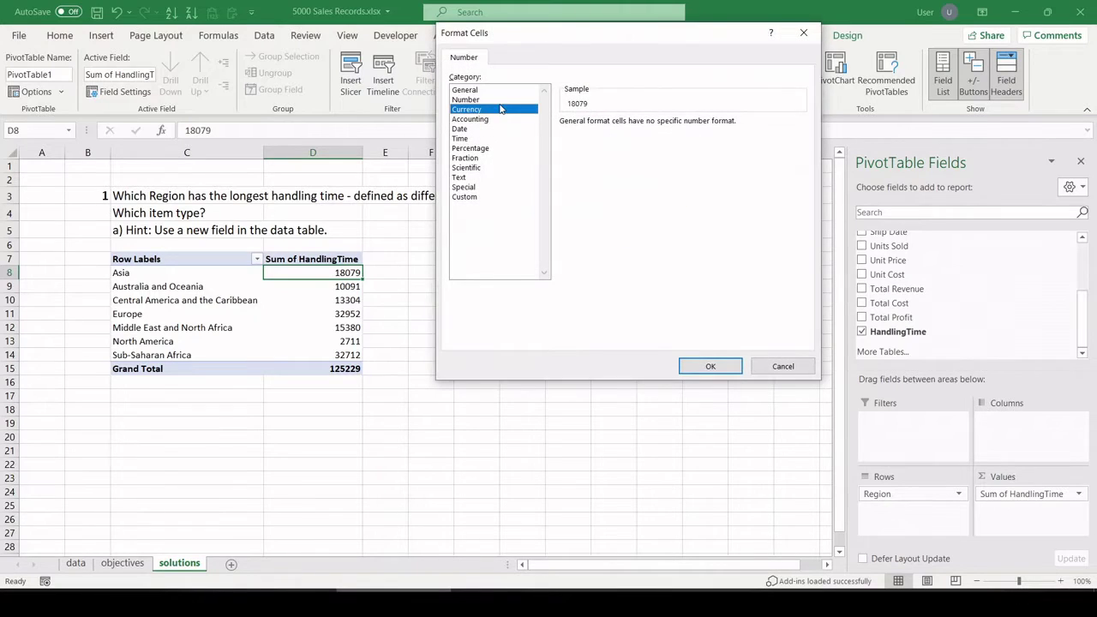
{"action": "left_click", "coordinate": [467, 99]}
{"action": "left_click", "coordinate": [660, 127]}
{"action": "left_click", "coordinate": [660, 127]}
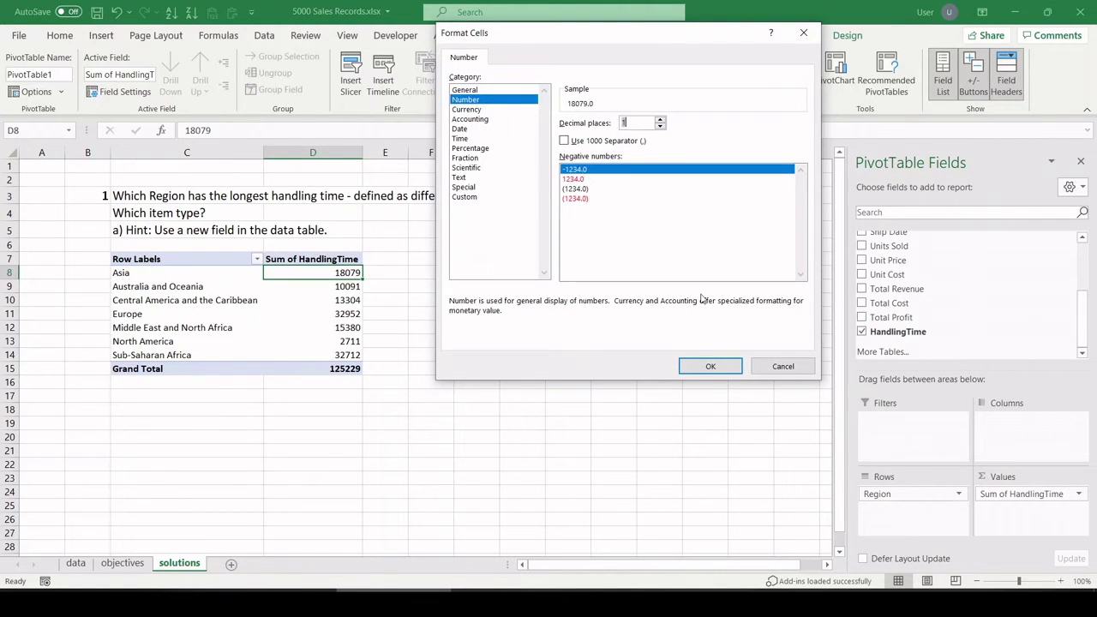
{"action": "left_click", "coordinate": [710, 366]}
{"action": "left_click", "coordinate": [658, 297]}
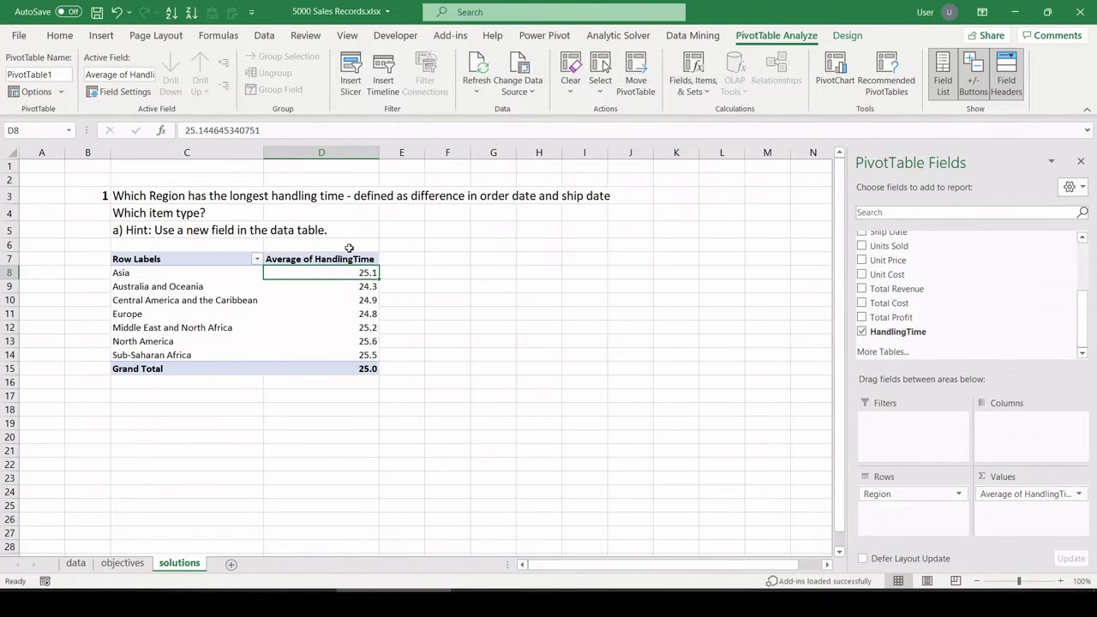
{"action": "left_click", "coordinate": [191, 12]}
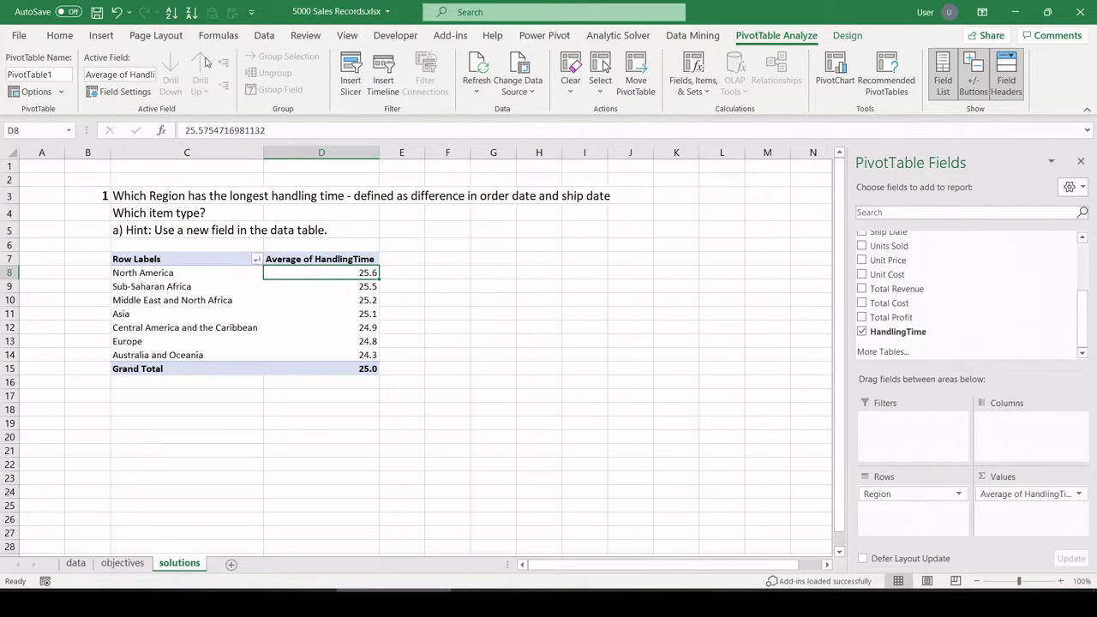
{"action": "left_click", "coordinate": [102, 36]}
- Insert a clustered column PivotChart of the region averages and resize it beside the pivot table
{"action": "left_click", "coordinate": [491, 57]}
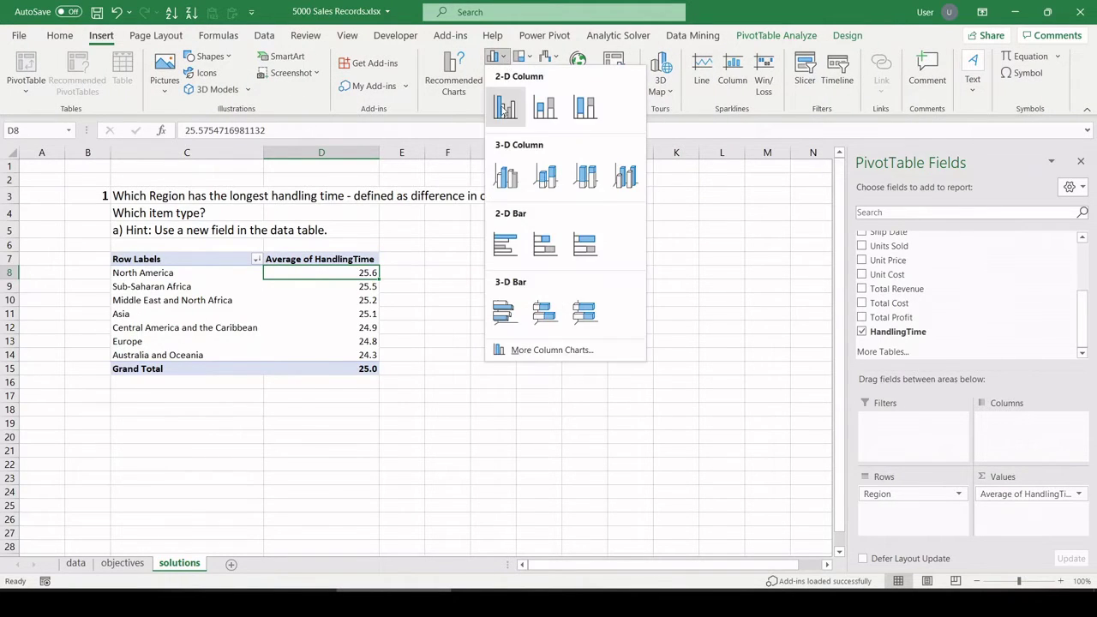
{"action": "left_click", "coordinate": [506, 179]}
{"action": "left_click_drag", "start_coordinate": [481, 262], "coordinate": [647, 169]}
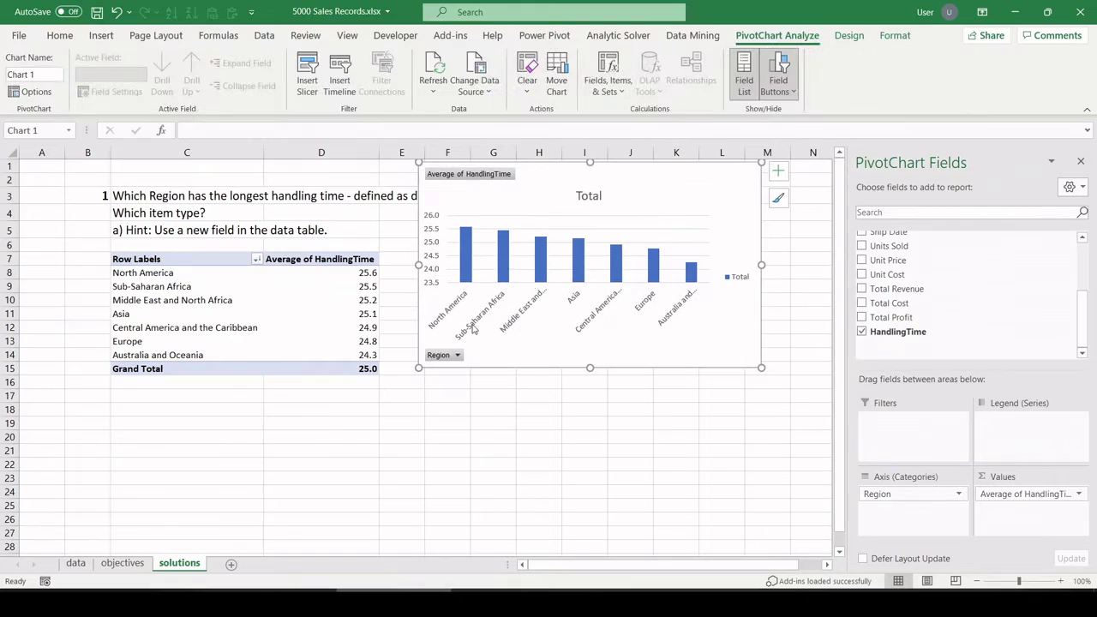
{"action": "left_click_drag", "start_coordinate": [417, 368], "coordinate": [375, 436]}
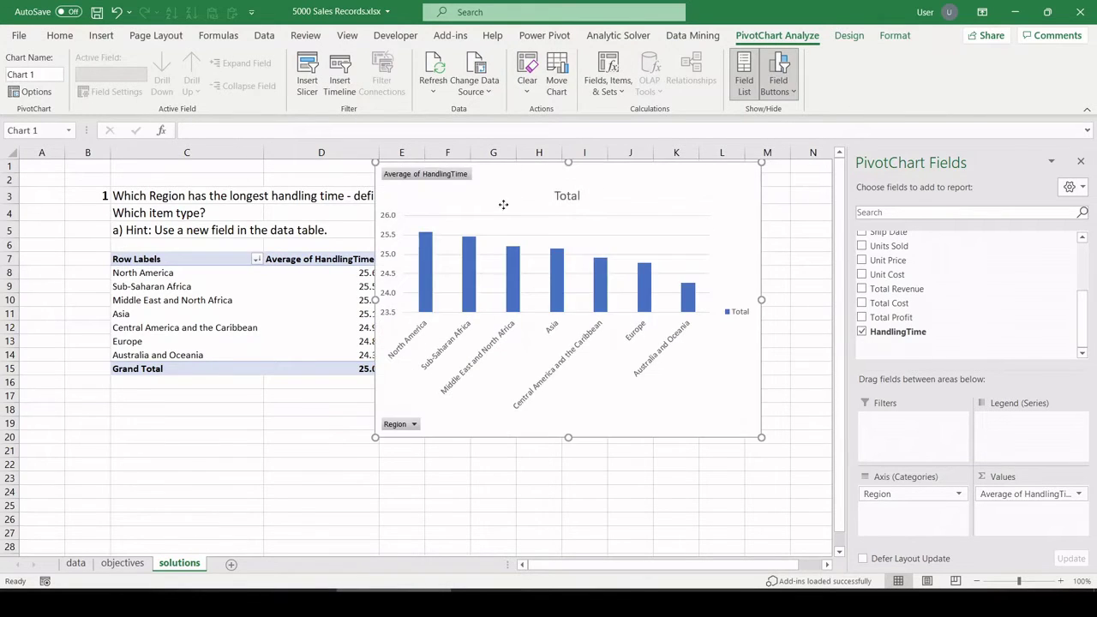
{"action": "left_click_drag", "start_coordinate": [497, 197], "coordinate": [488, 235]}
{"action": "mouse_move", "coordinate": [414, 320]}
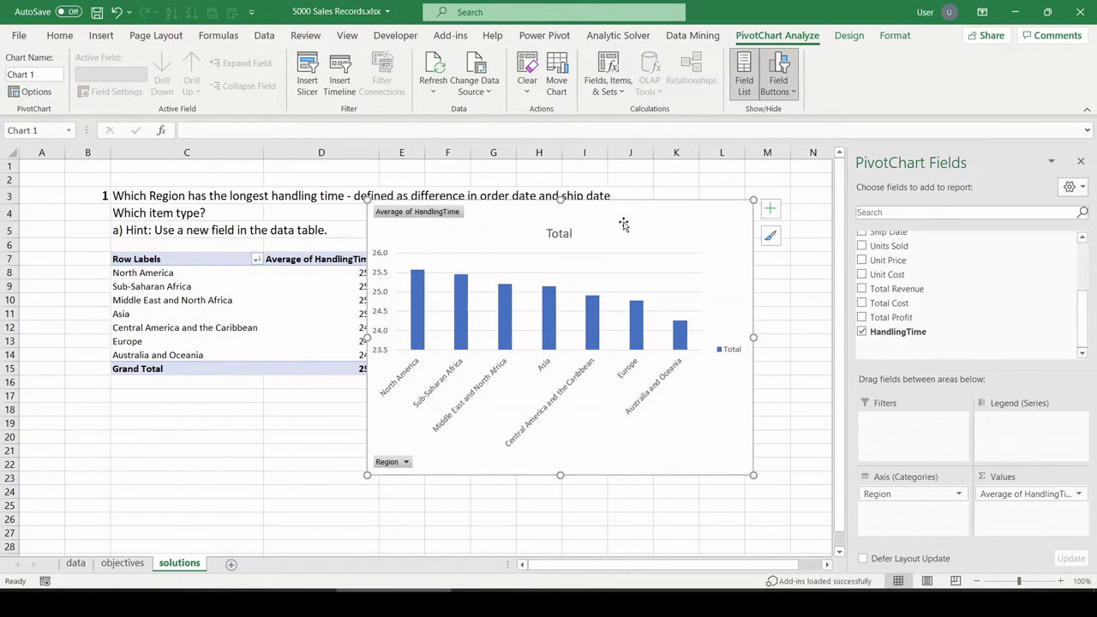
{"action": "left_click_drag", "start_coordinate": [561, 221], "coordinate": [591, 243]}
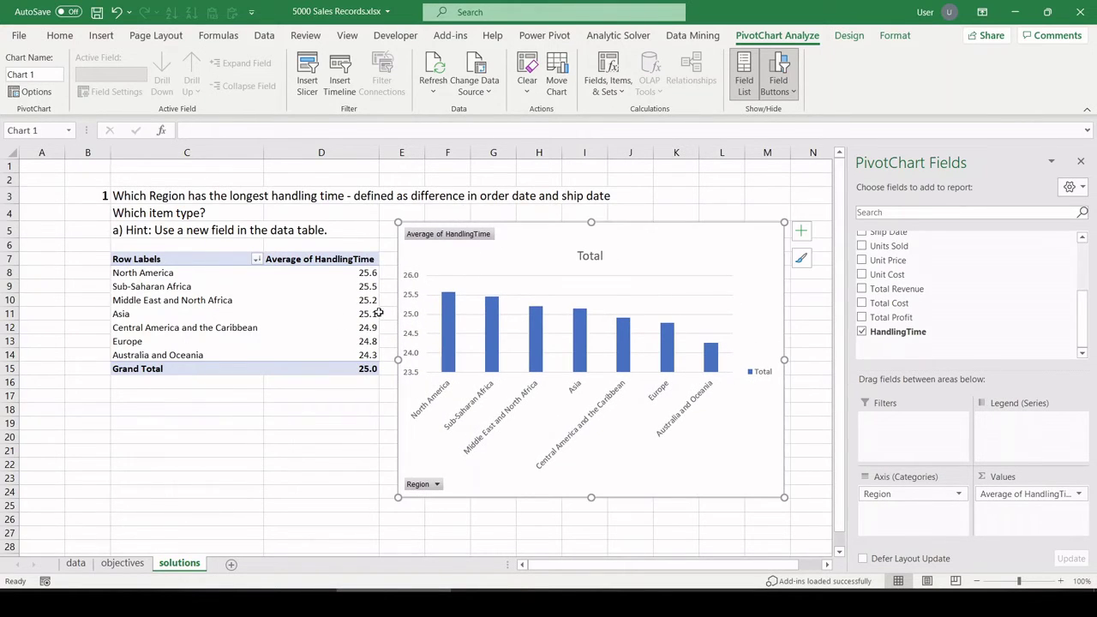
{"action": "left_click", "coordinate": [145, 212]}
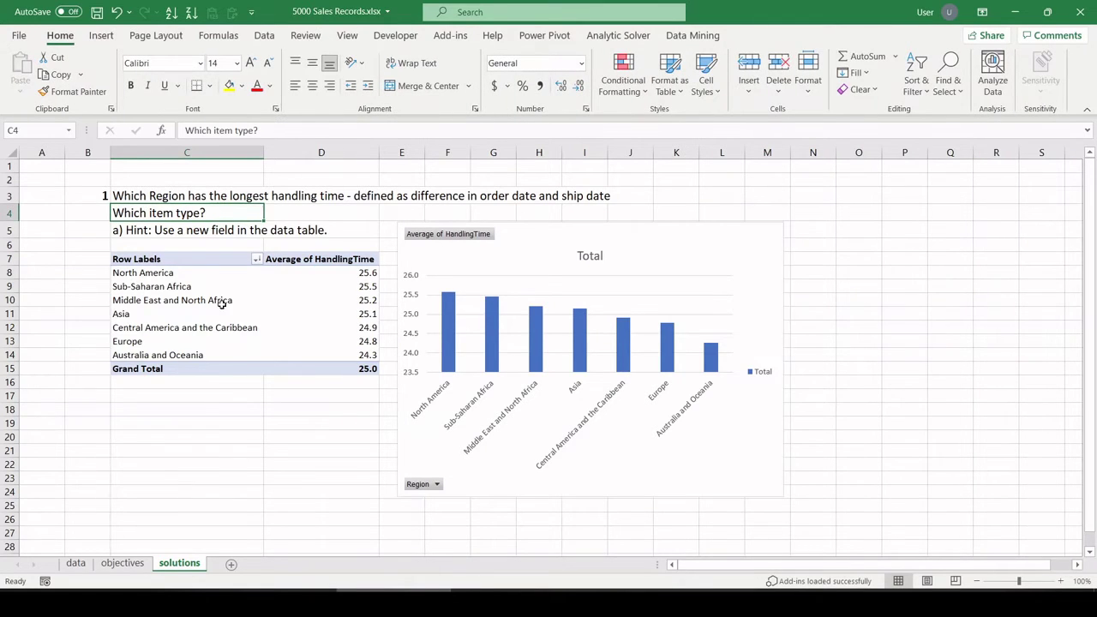
- Replace Region with Item Type in Rows and sort descending, Snacks highest at 26.1
{"action": "left_click", "coordinate": [183, 302]}
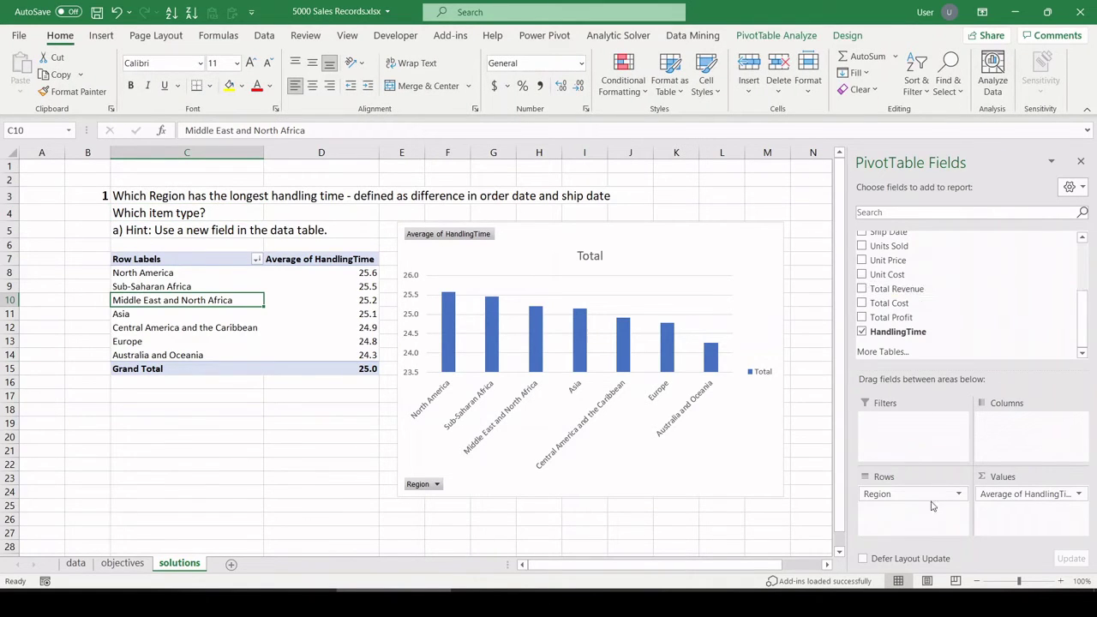
{"action": "left_click_drag", "start_coordinate": [917, 495], "coordinate": [758, 541]}
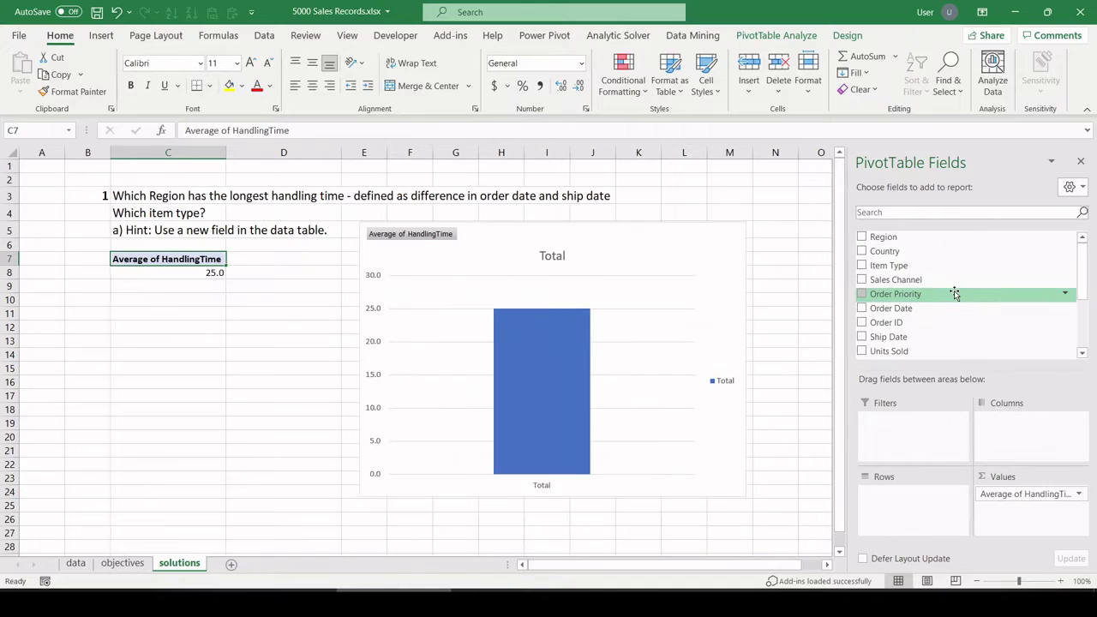
{"action": "left_click_drag", "start_coordinate": [908, 266], "coordinate": [906, 502]}
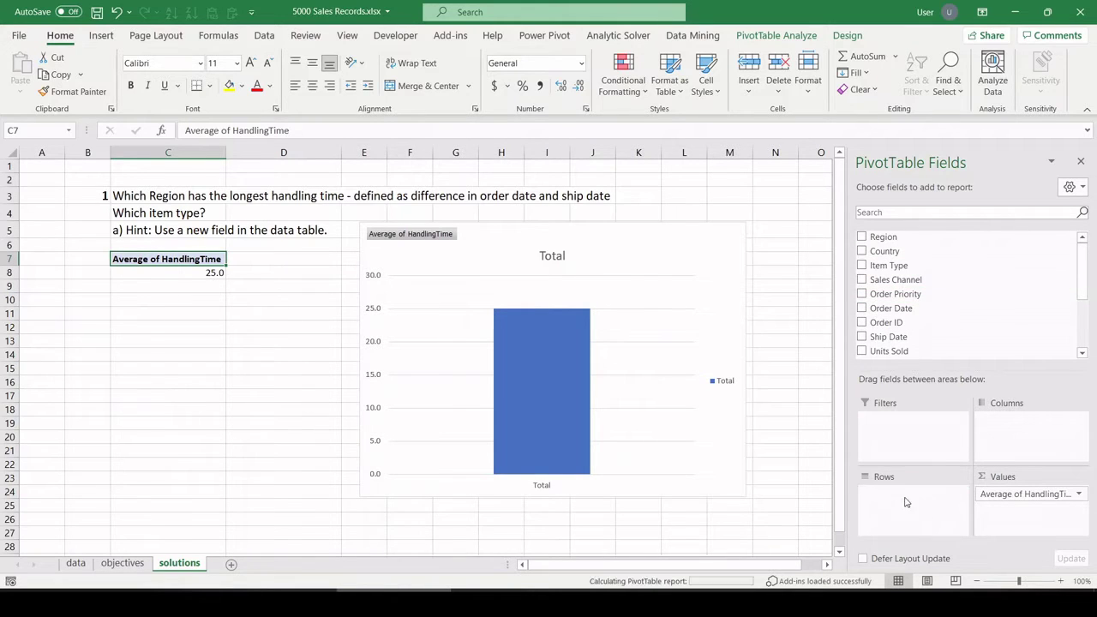
{"action": "left_click", "coordinate": [623, 242]}
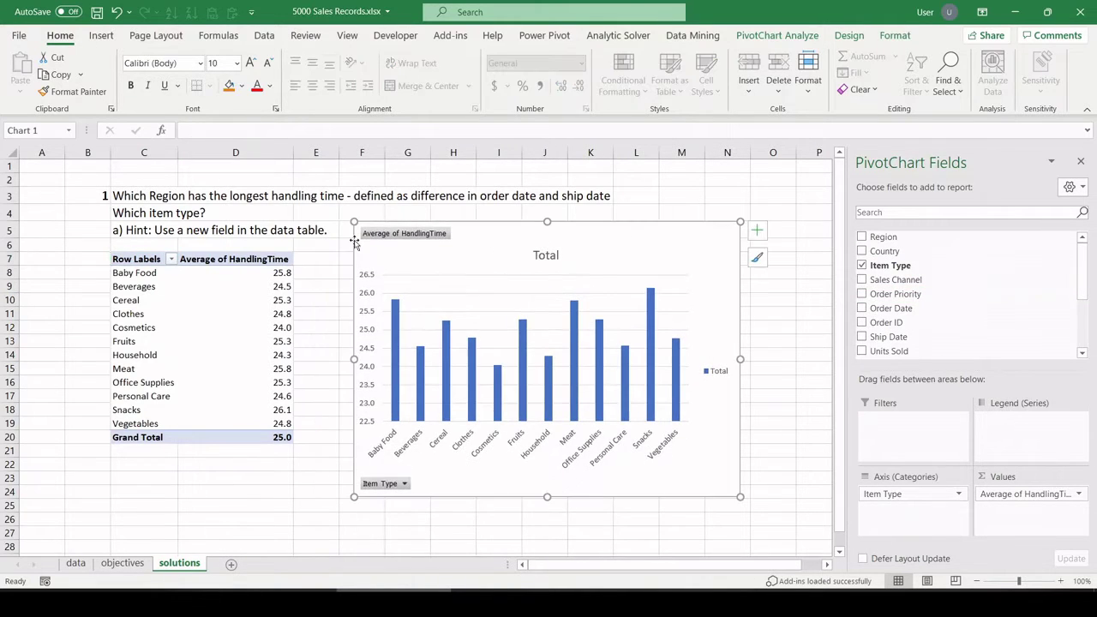
{"action": "left_click", "coordinate": [272, 275]}
{"action": "left_click", "coordinate": [190, 12]}
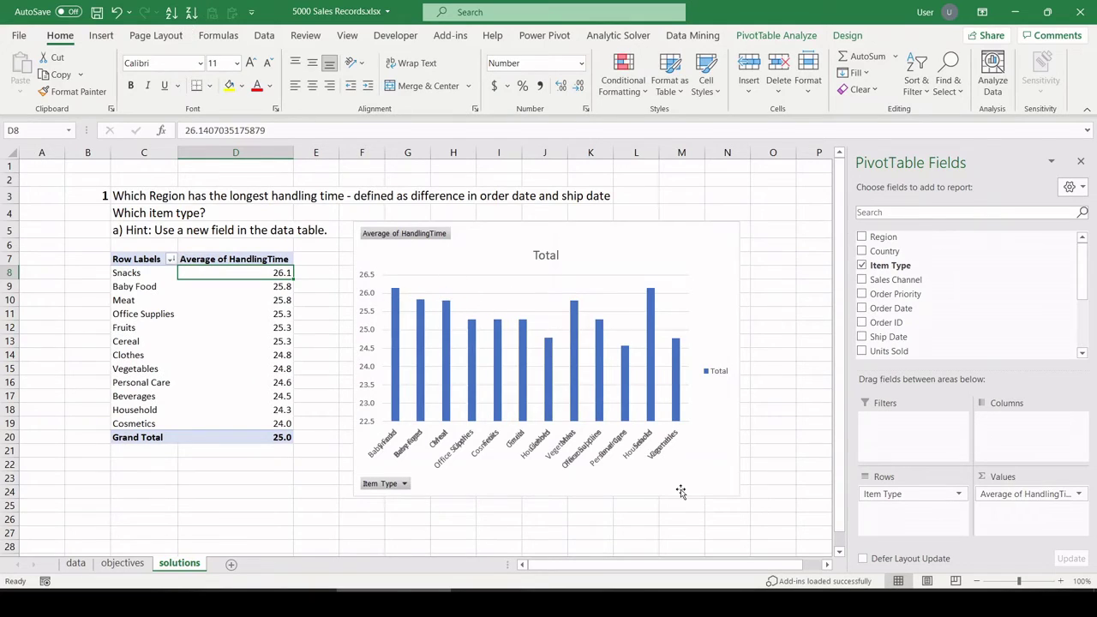
{"action": "mouse_move", "coordinate": [396, 296]}
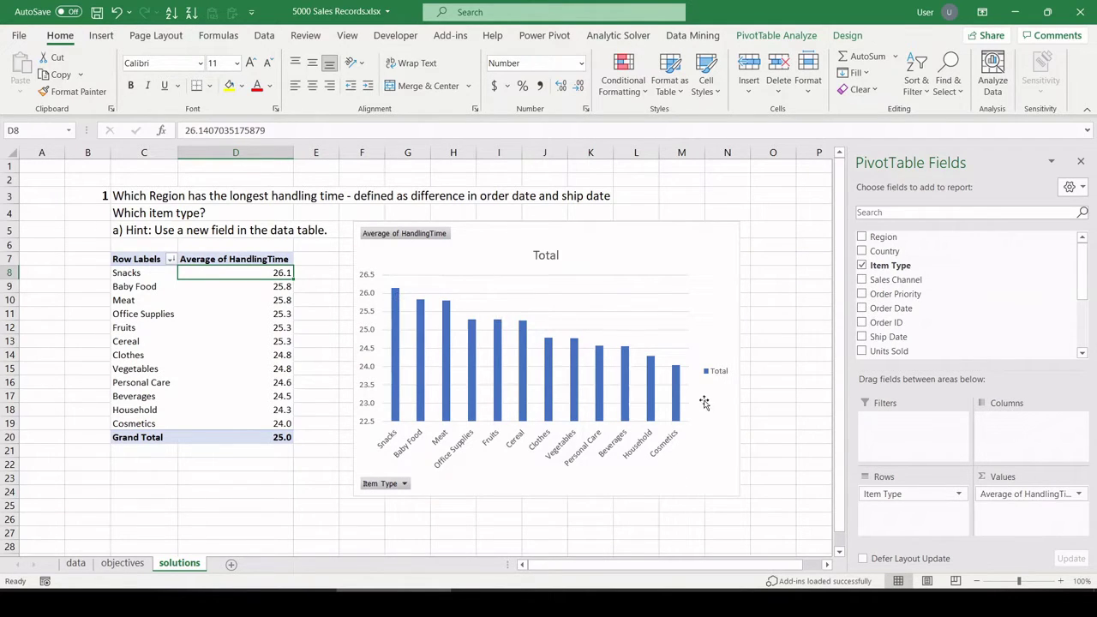
{"action": "mouse_move", "coordinate": [680, 391]}
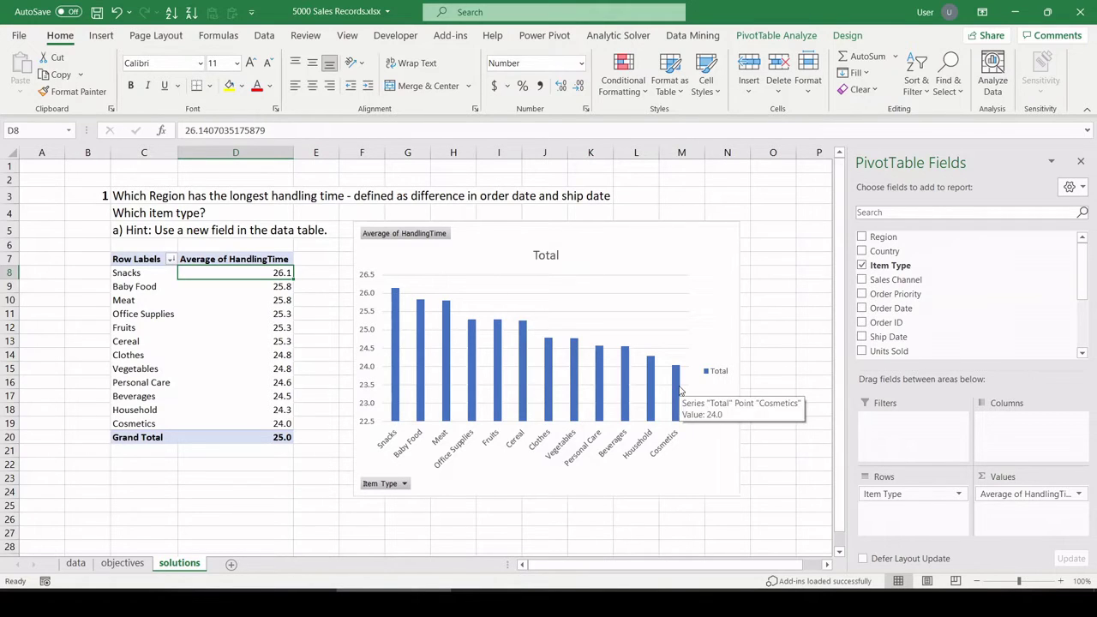
- Copy objective 2 from row 7 of the objectives sheet into B36 of solutions
{"action": "left_click", "coordinate": [123, 562]}
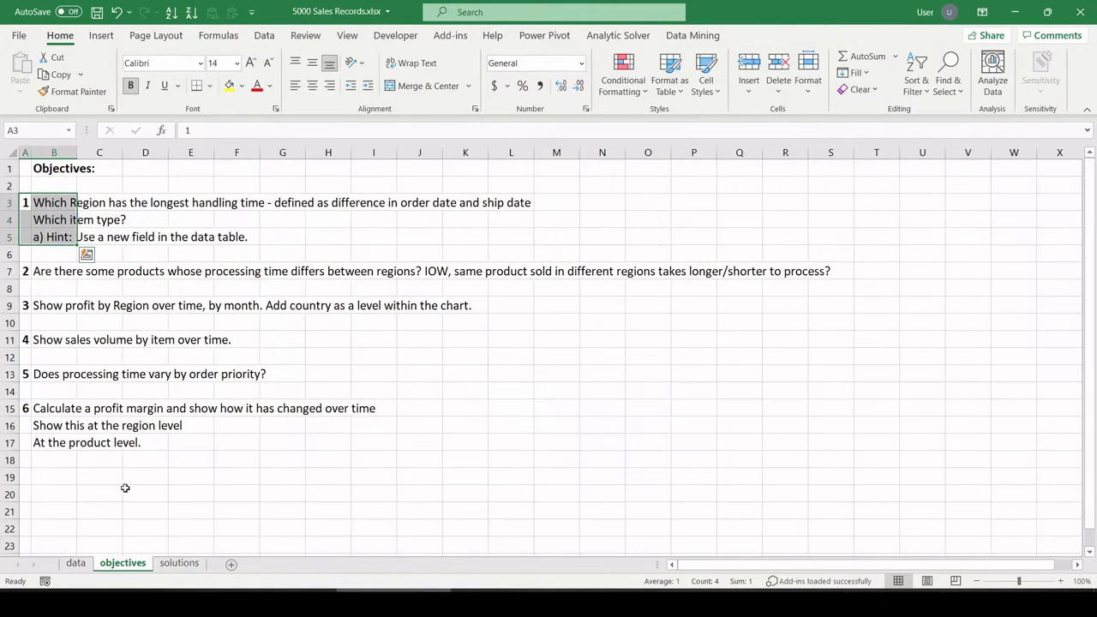
{"action": "left_click_drag", "start_coordinate": [28, 267], "coordinate": [60, 271]}
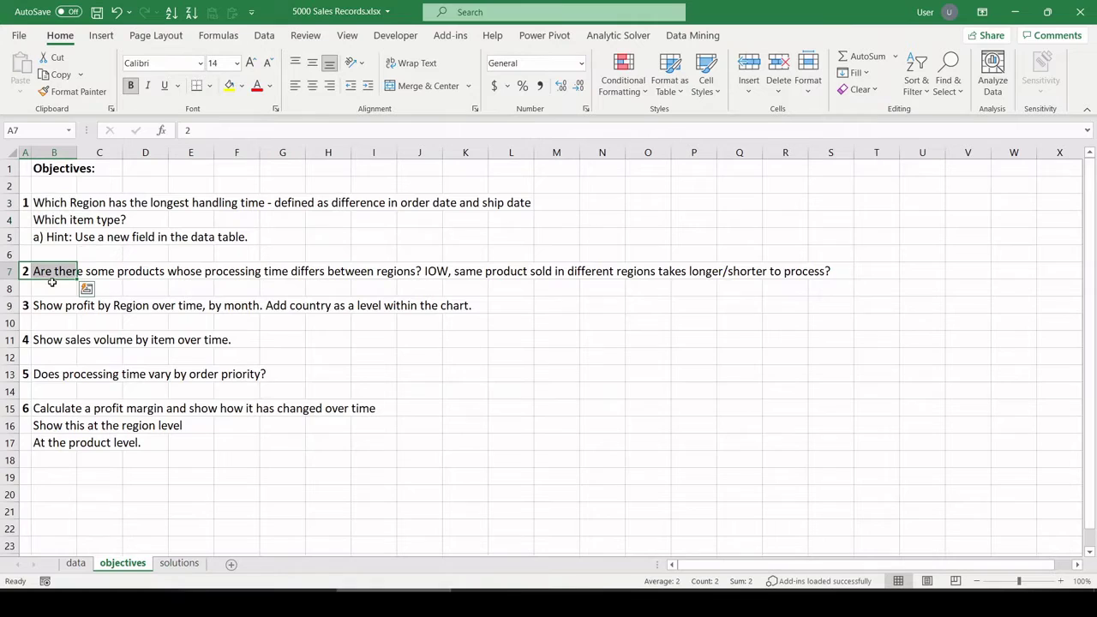
{"action": "key", "text": "ctrl+c"}
{"action": "left_click", "coordinate": [171, 565]}
{"action": "scroll", "coordinate": [103, 402], "scroll_direction": "down", "scroll_amount": 6}
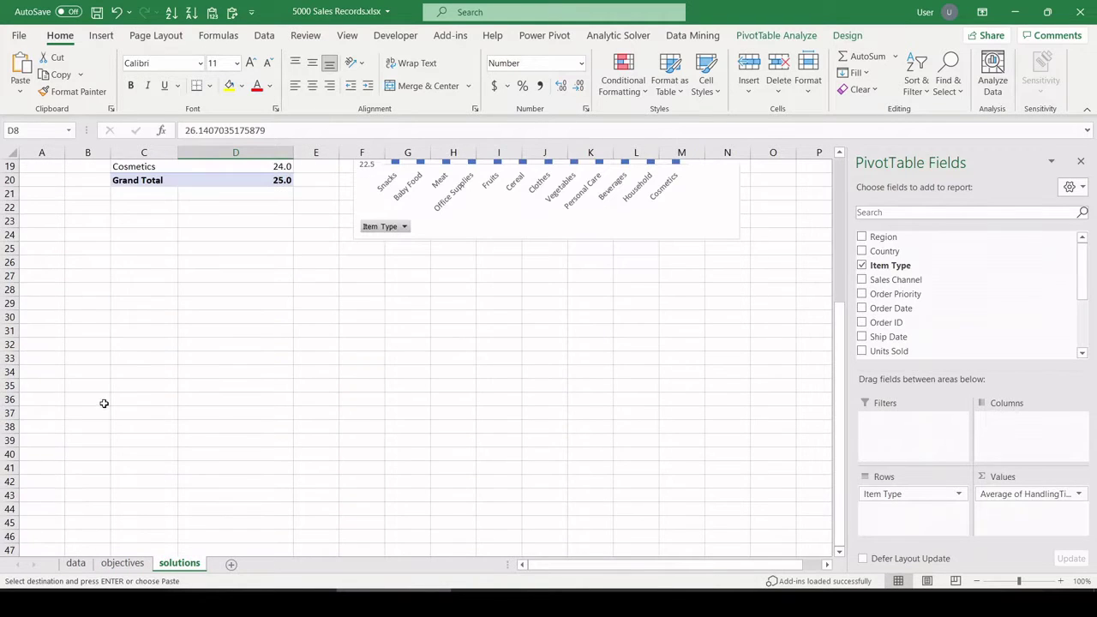
{"action": "left_click", "coordinate": [101, 401]}
{"action": "key", "text": "ctrl+v"}
{"action": "scroll", "coordinate": [180, 407], "scroll_direction": "down", "scroll_amount": 2}
{"action": "left_click", "coordinate": [188, 401]}
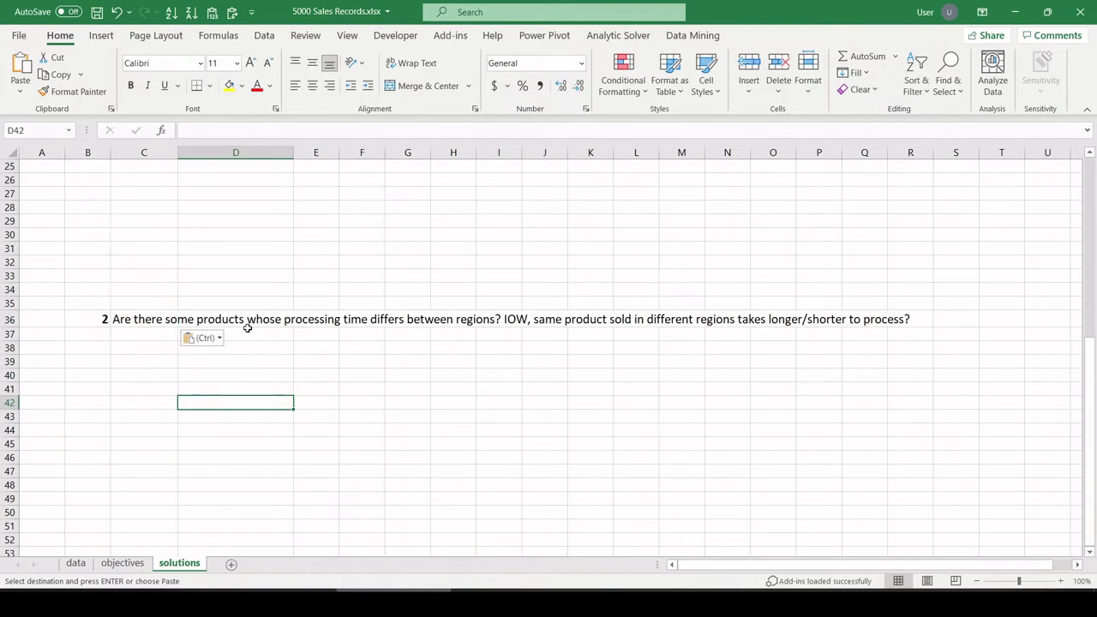
{"action": "scroll", "coordinate": [248, 327], "scroll_direction": "down", "scroll_amount": 2}
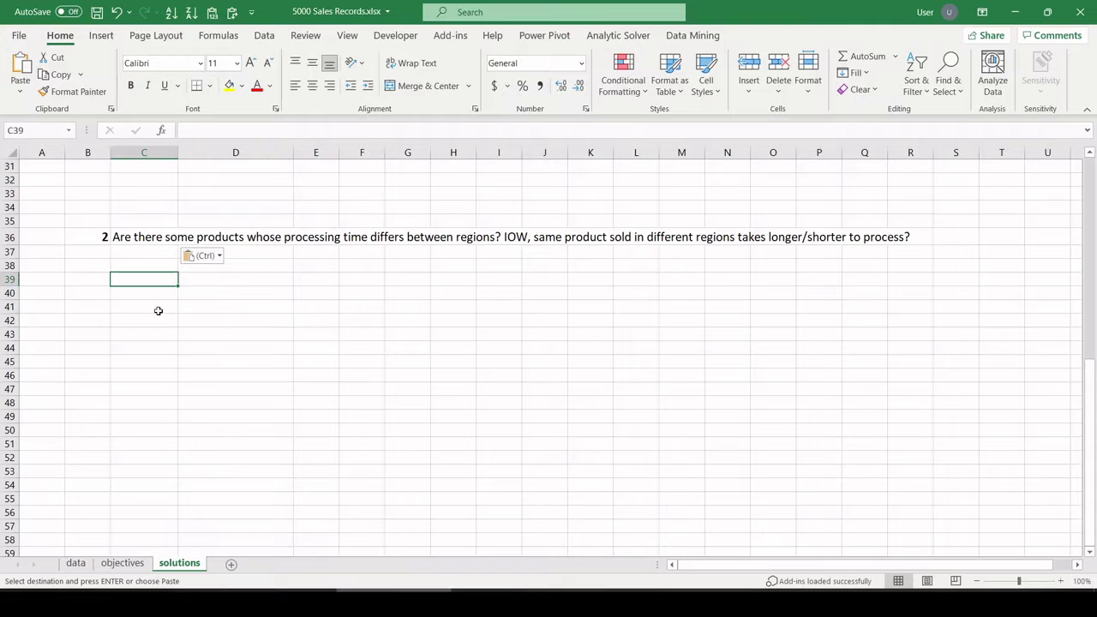
- Create a second PivotTable from the data sheet at solutions!C39
{"action": "left_click", "coordinate": [75, 563]}
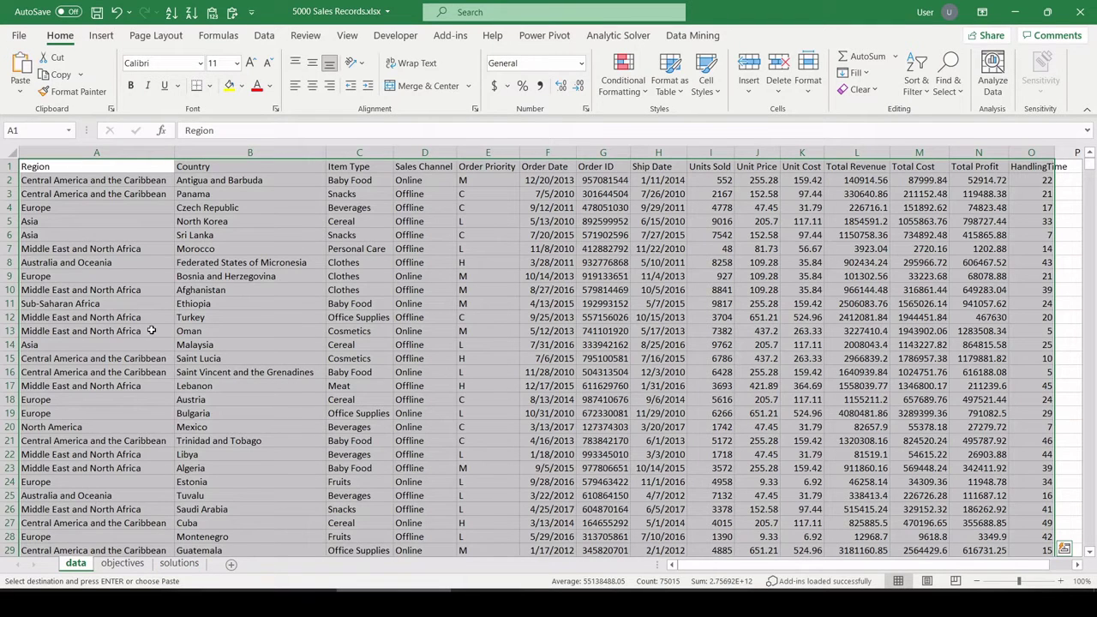
{"action": "left_click", "coordinate": [101, 35]}
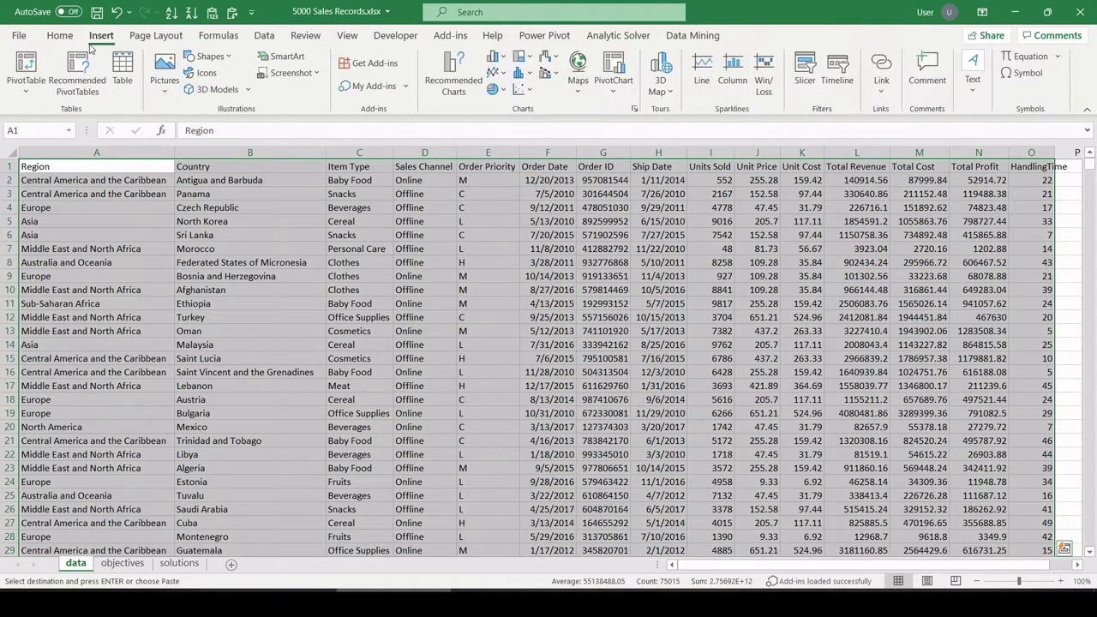
{"action": "left_click", "coordinate": [37, 71]}
{"action": "left_click", "coordinate": [490, 245]}
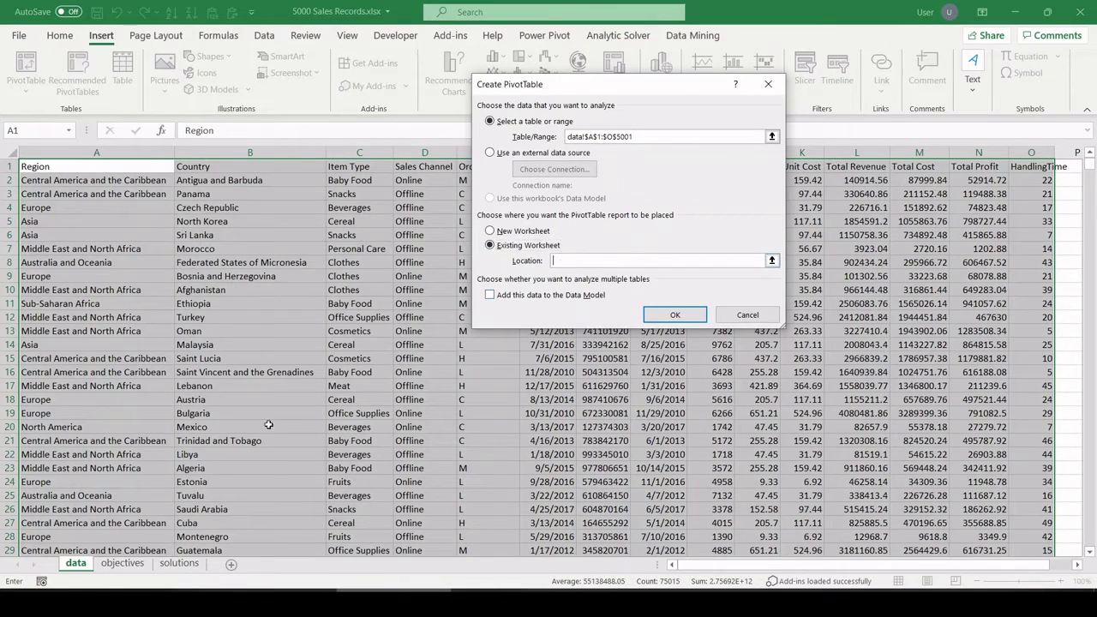
{"action": "left_click", "coordinate": [67, 392]}
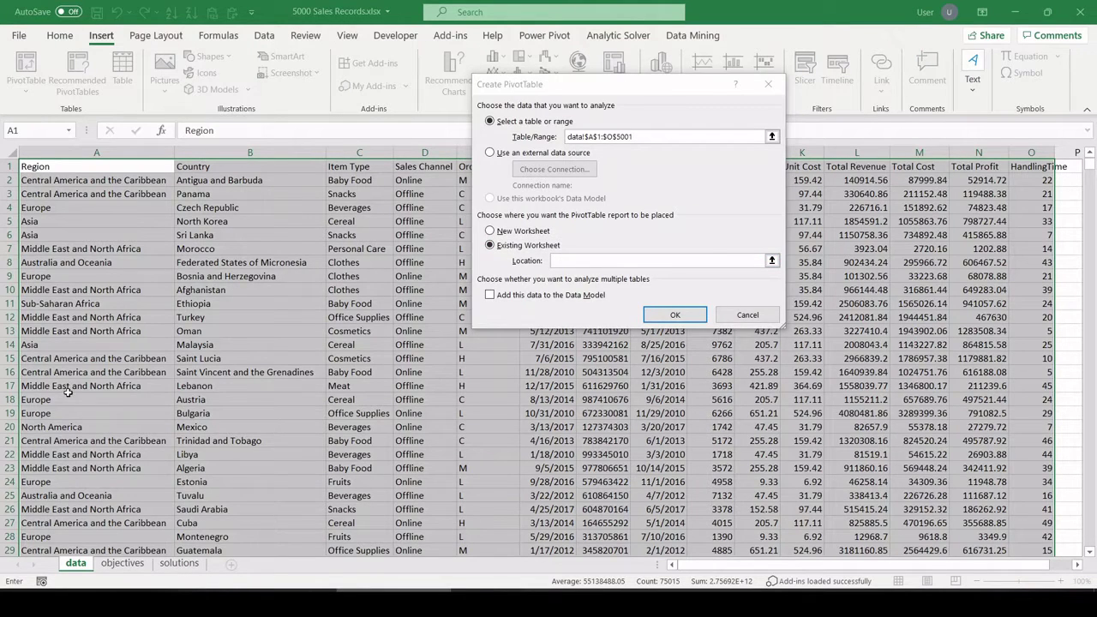
{"action": "left_click", "coordinate": [176, 563]}
{"action": "left_click", "coordinate": [121, 282]}
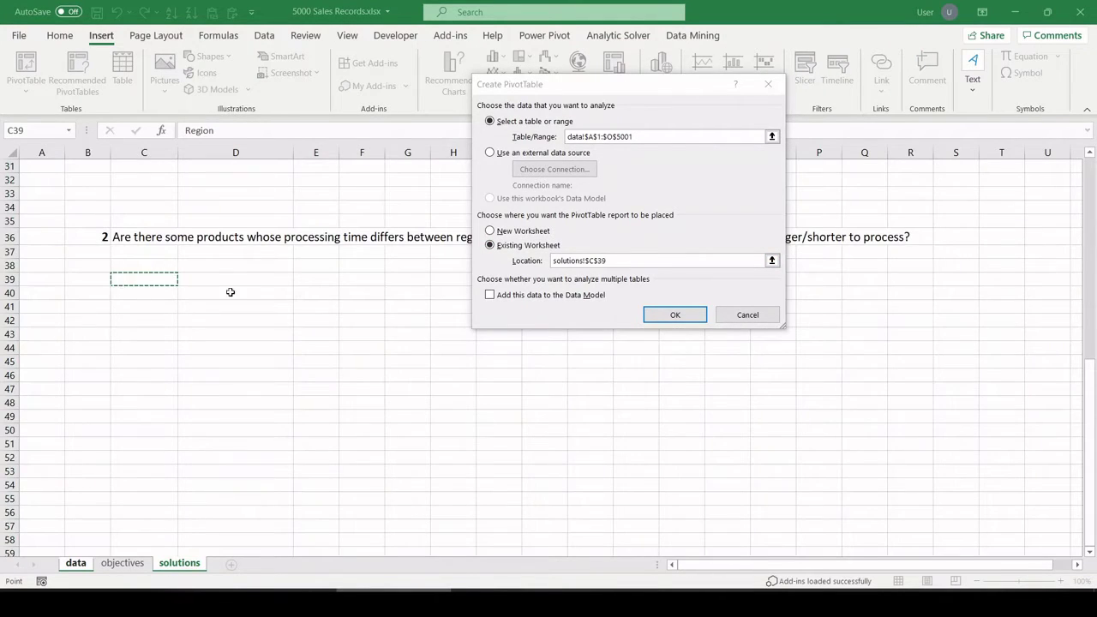
{"action": "left_click", "coordinate": [676, 315]}
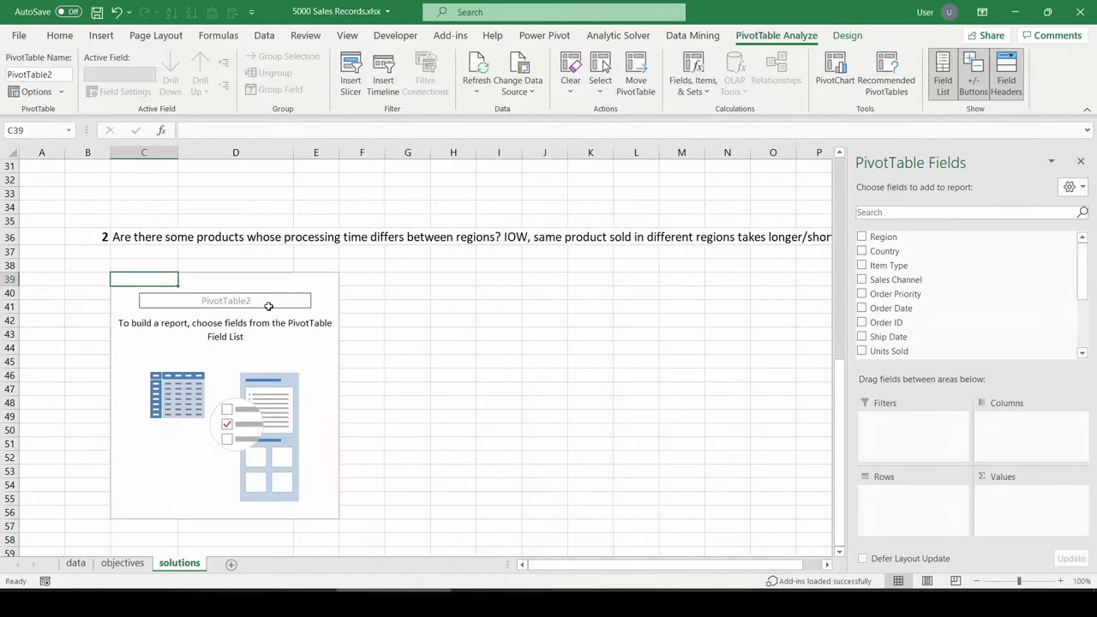
- Sum HandlingTime in Values with Region and Item Type nested in Rows
{"action": "scroll", "coordinate": [890, 308], "scroll_direction": "down", "scroll_amount": 3}
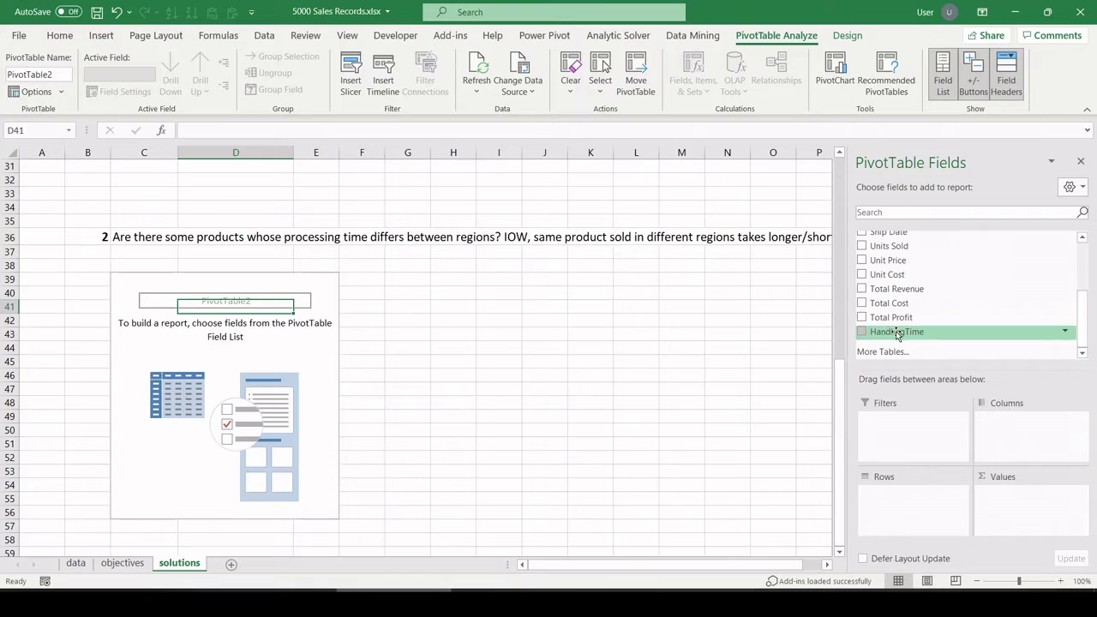
{"action": "left_click_drag", "start_coordinate": [897, 333], "coordinate": [962, 506]}
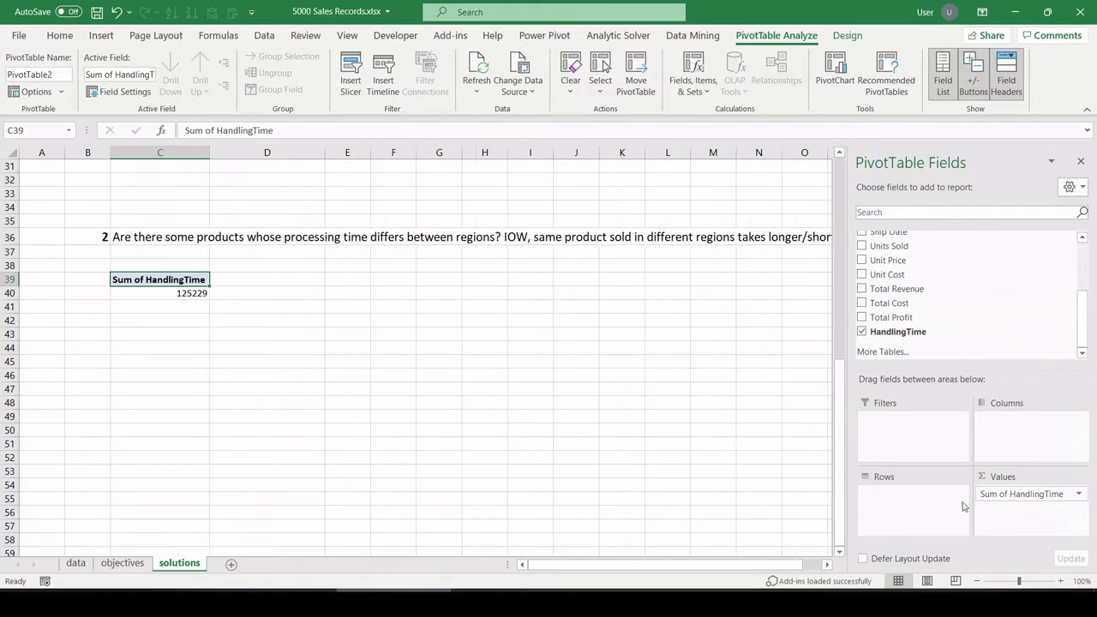
{"action": "left_click", "coordinate": [193, 327]}
{"action": "left_click", "coordinate": [190, 291]}
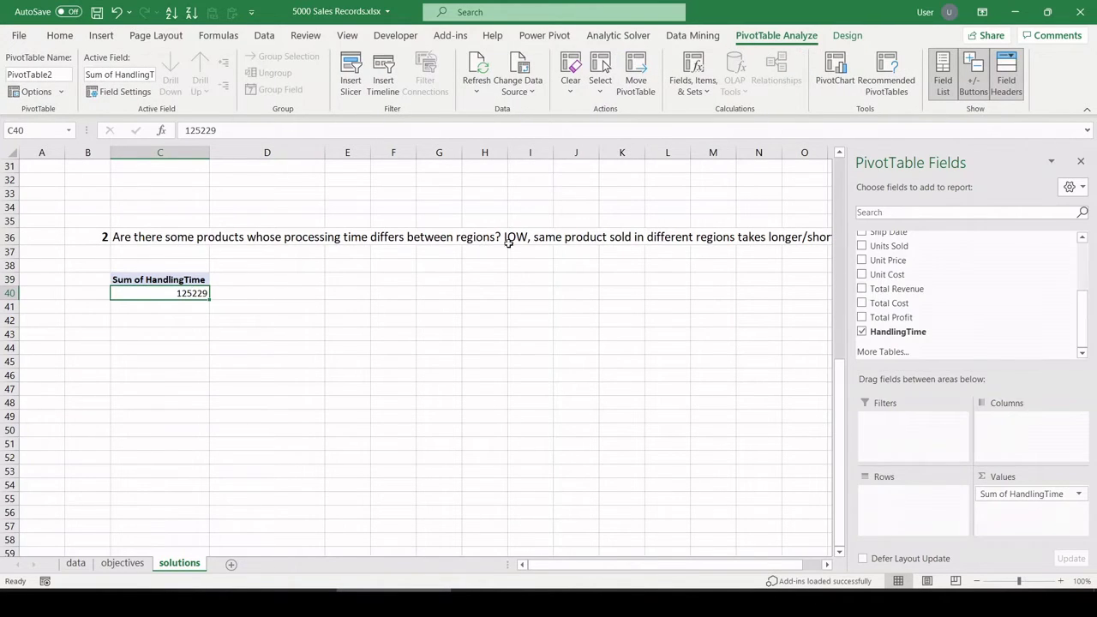
{"action": "scroll", "coordinate": [916, 287], "scroll_direction": "up", "scroll_amount": 3}
{"action": "left_click_drag", "start_coordinate": [921, 266], "coordinate": [913, 514]}
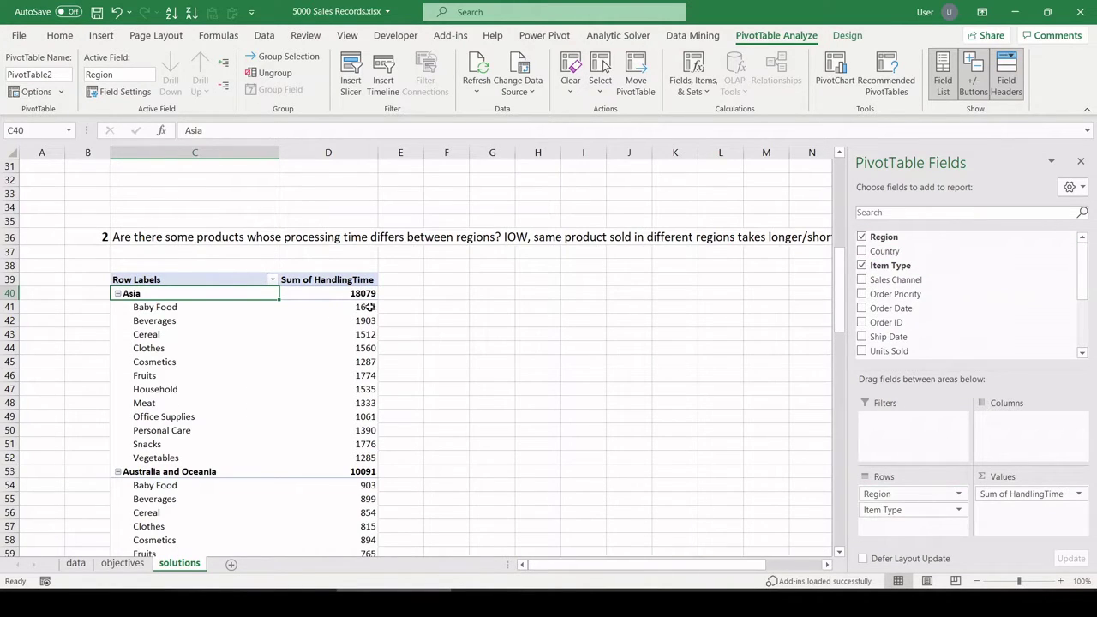
- Change the HandlingTime values to Average, Number format with 1 decimal place
{"action": "left_click", "coordinate": [1020, 494]}
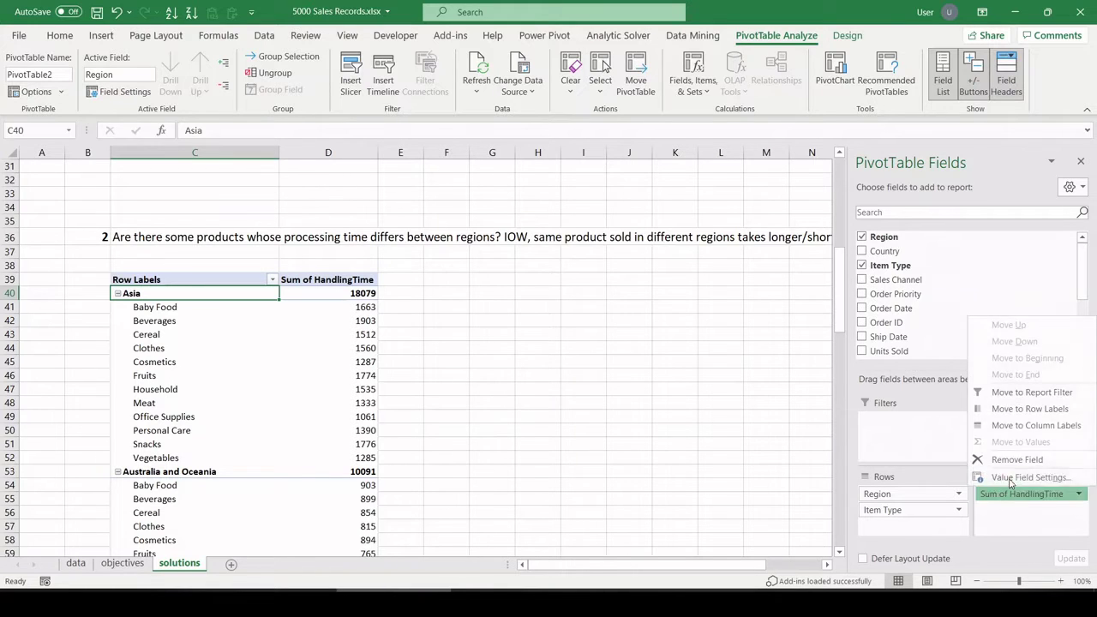
{"action": "left_click", "coordinate": [1007, 478]}
{"action": "left_click", "coordinate": [530, 235]}
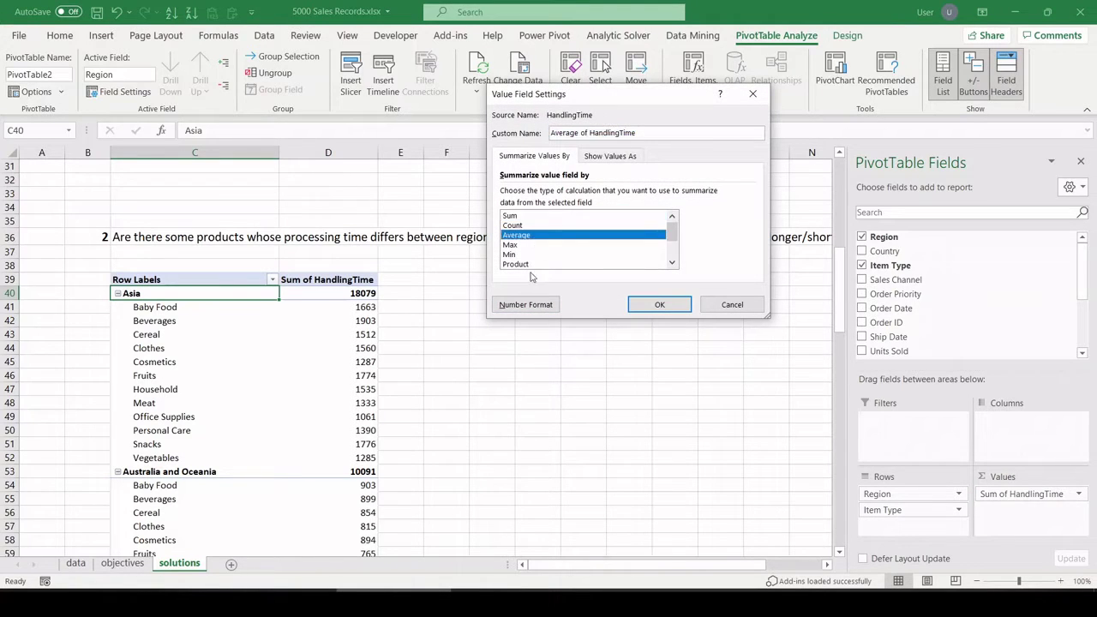
{"action": "left_click", "coordinate": [525, 304]}
{"action": "left_click", "coordinate": [481, 119]}
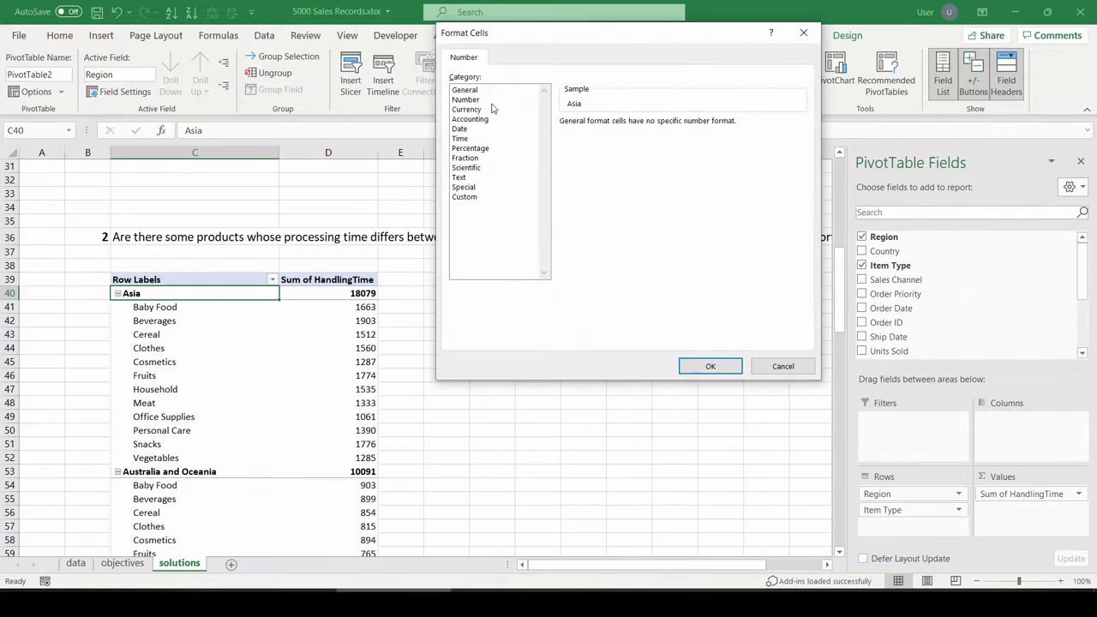
{"action": "left_click", "coordinate": [467, 100]}
{"action": "left_click", "coordinate": [660, 127]}
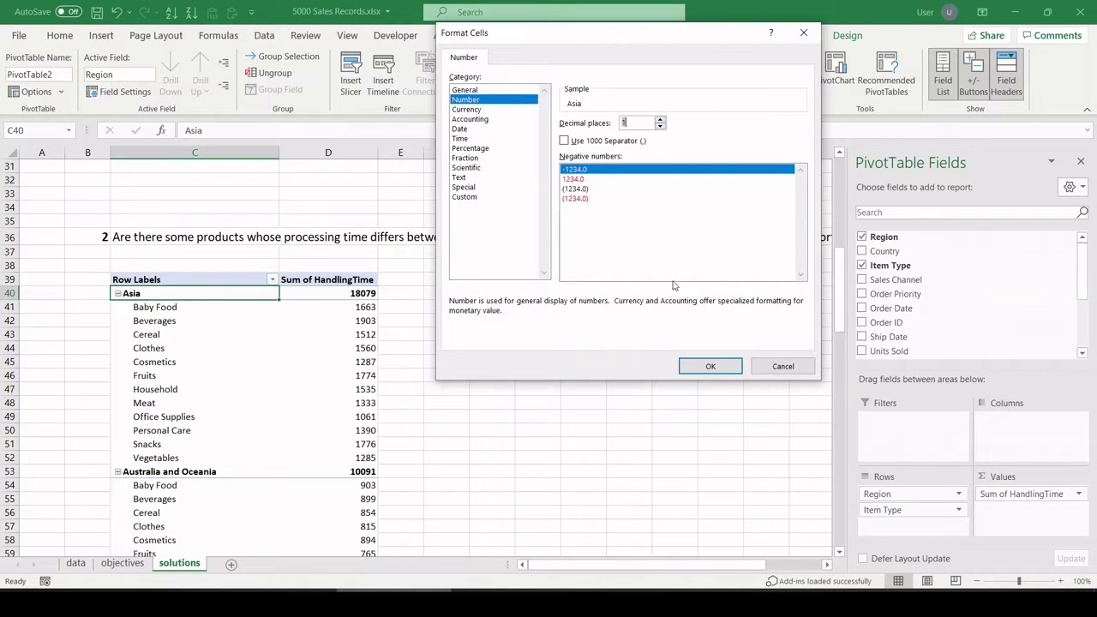
{"action": "left_click", "coordinate": [710, 366]}
{"action": "left_click", "coordinate": [660, 307]}
{"action": "left_click", "coordinate": [554, 403]}
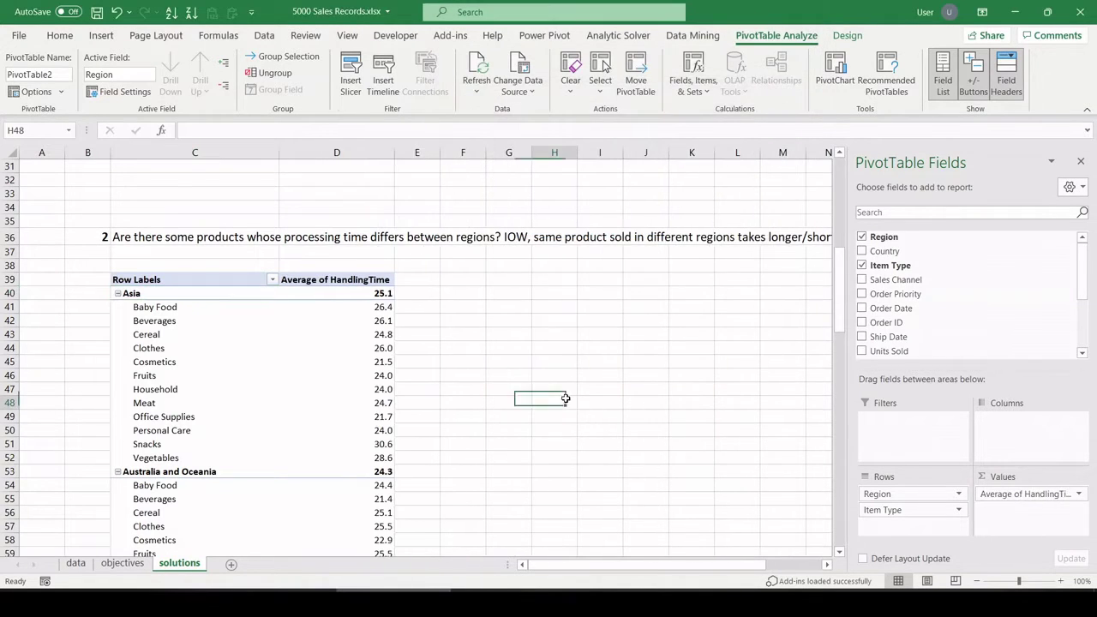
- Inspect the item averages, such as Baby Food in Asia and in Australia and Oceania
{"action": "scroll", "coordinate": [516, 356], "scroll_direction": "down", "scroll_amount": 1}
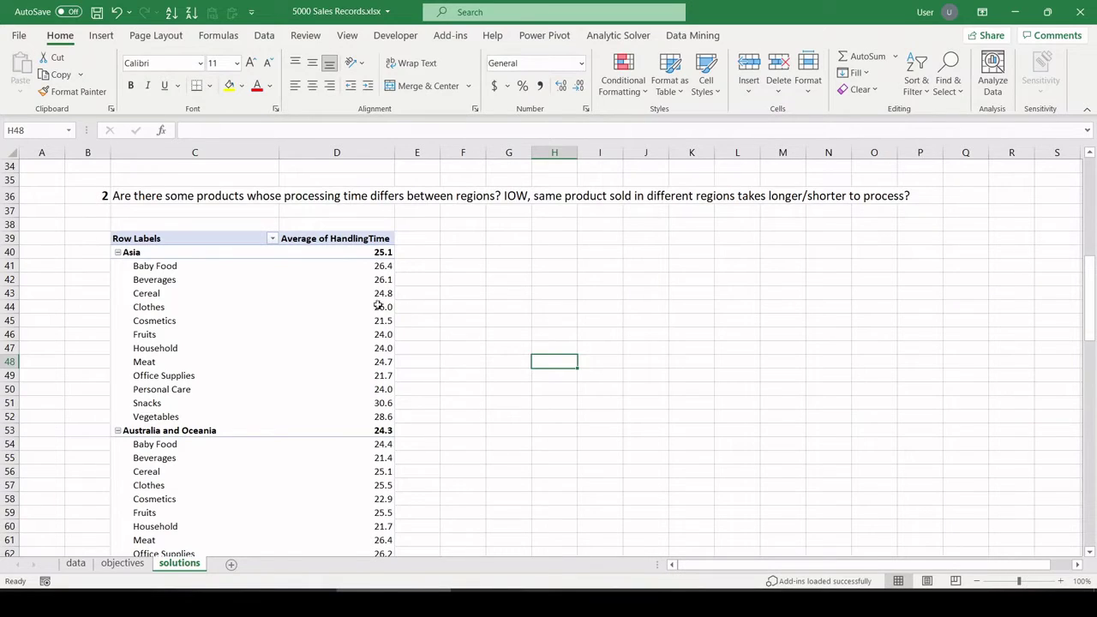
{"action": "left_click", "coordinate": [158, 254]}
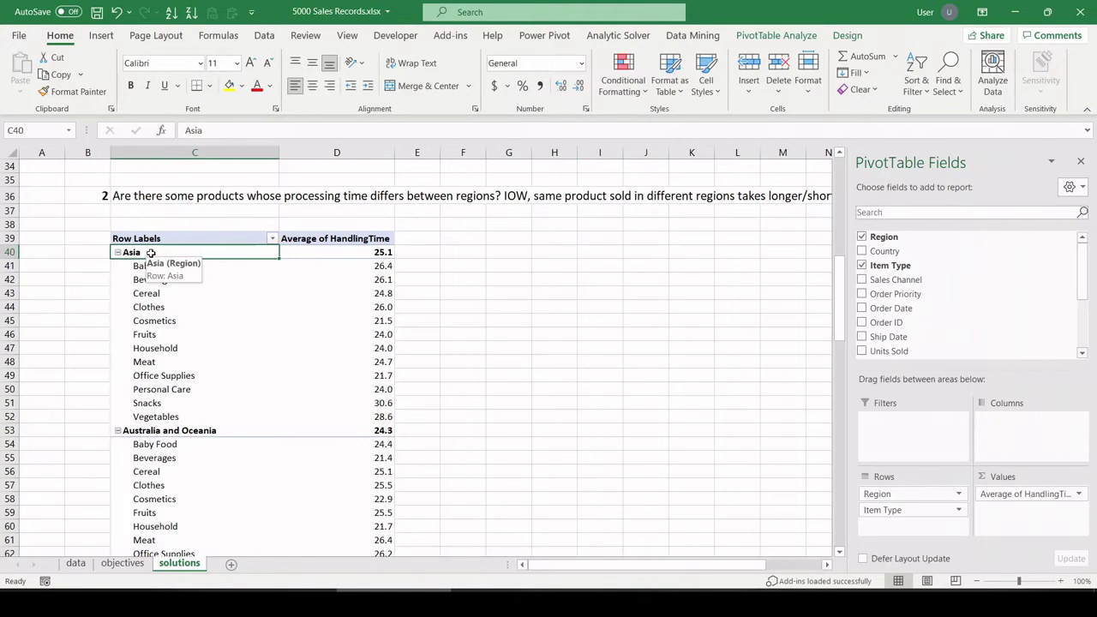
{"action": "left_click_drag", "start_coordinate": [149, 265], "coordinate": [164, 412]}
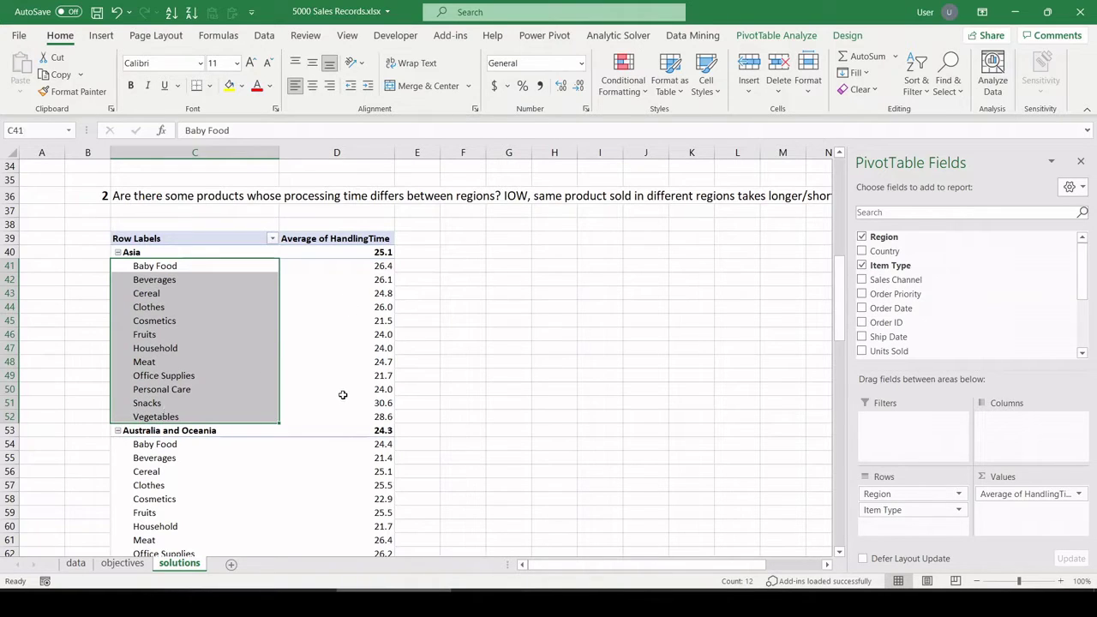
{"action": "left_click", "coordinate": [171, 446]}
{"action": "left_click", "coordinate": [176, 269]}
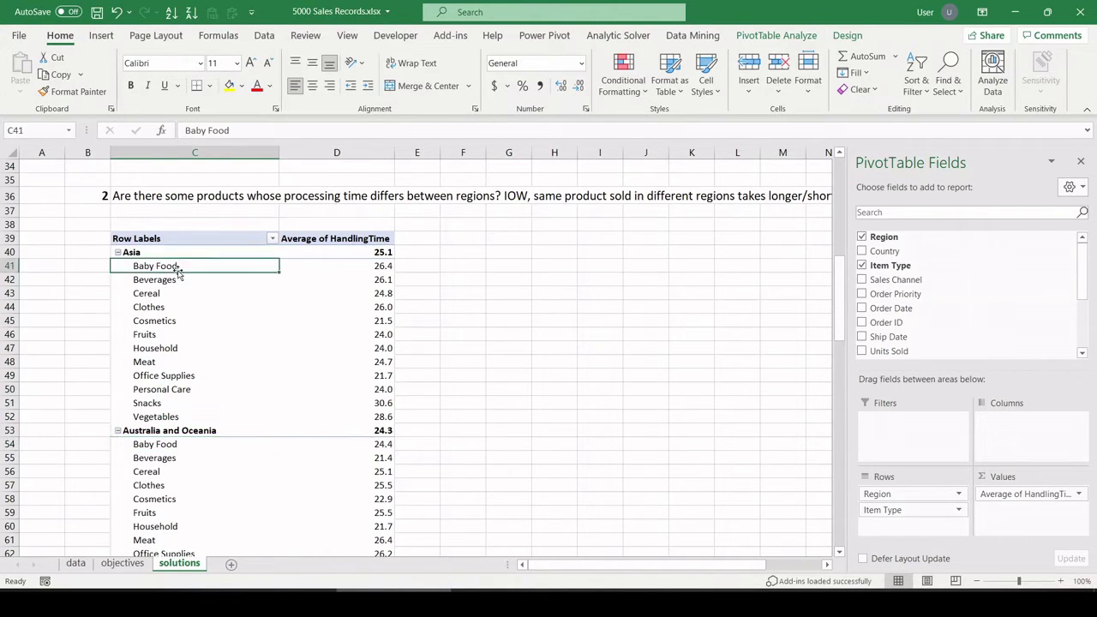
{"action": "left_click", "coordinate": [344, 264]}
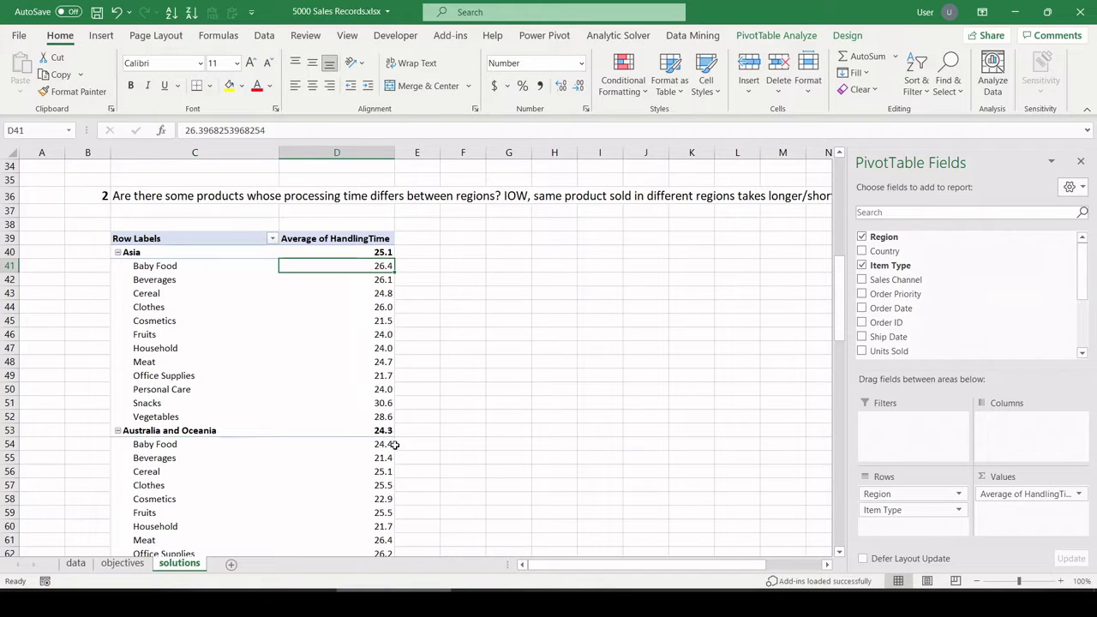
{"action": "left_click", "coordinate": [377, 389]}
{"action": "left_click", "coordinate": [377, 444]}
{"action": "scroll", "coordinate": [257, 385], "scroll_direction": "down", "scroll_amount": 6}
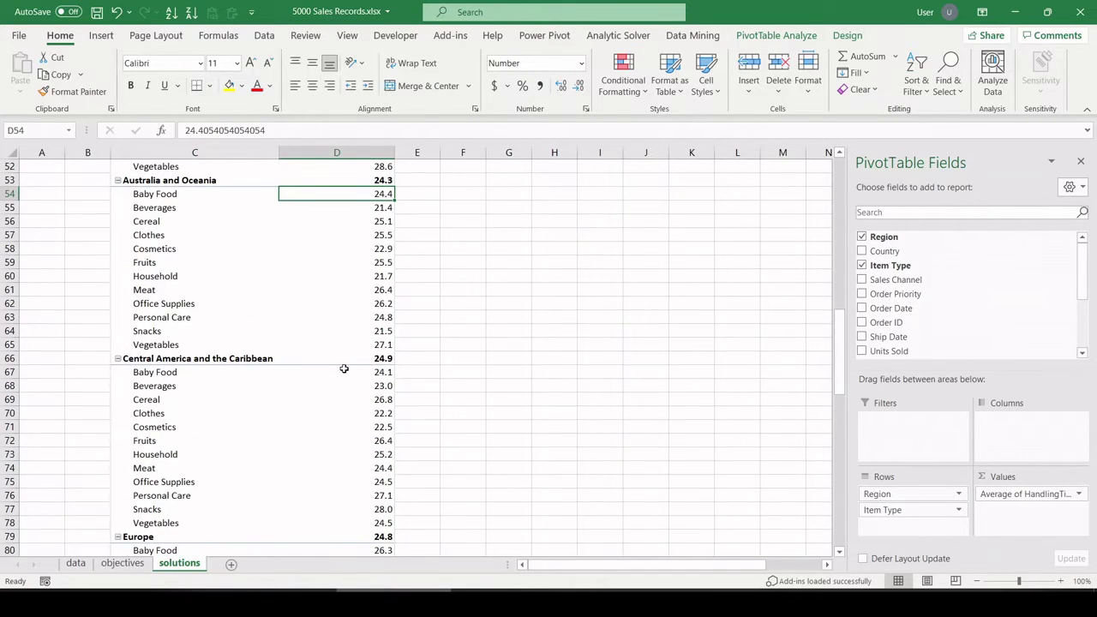
{"action": "scroll", "coordinate": [274, 377], "scroll_direction": "up", "scroll_amount": 6}
{"action": "left_click", "coordinate": [244, 302]}
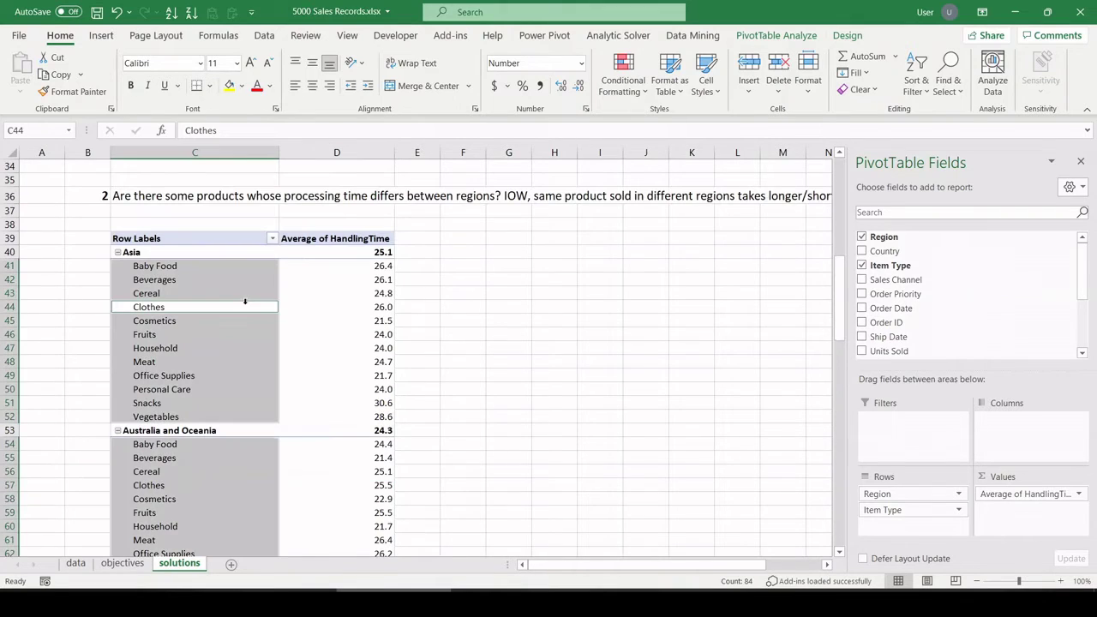
{"action": "left_click", "coordinate": [182, 287]}
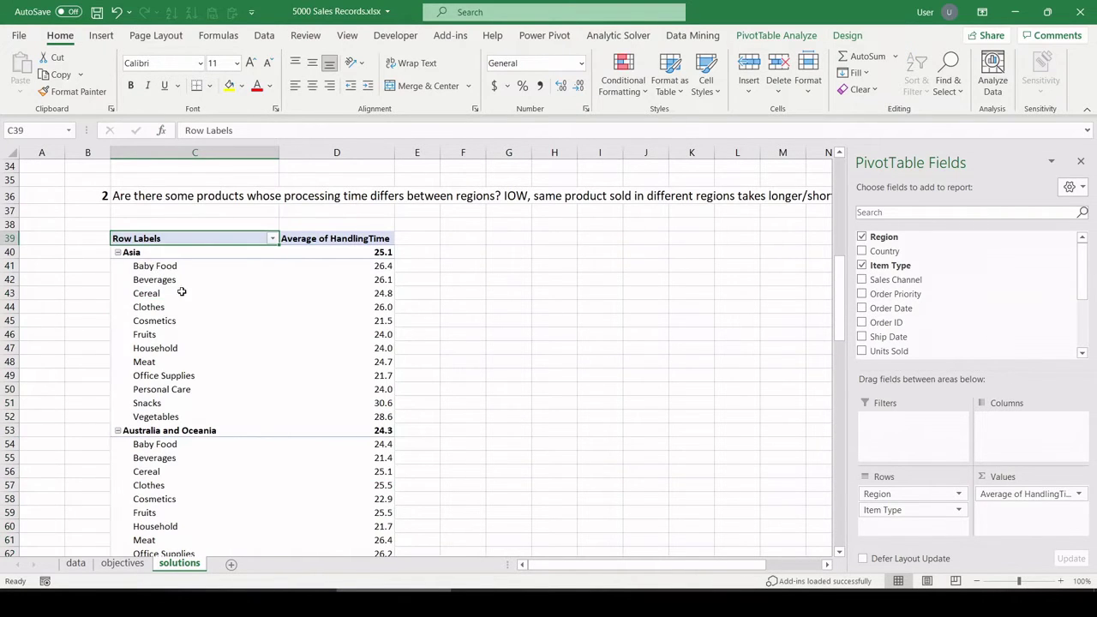
{"action": "left_click", "coordinate": [181, 293]}
- Insert a clustered column PivotChart, enlarge it, and sort Asia's items largest first
{"action": "left_click", "coordinate": [101, 35]}
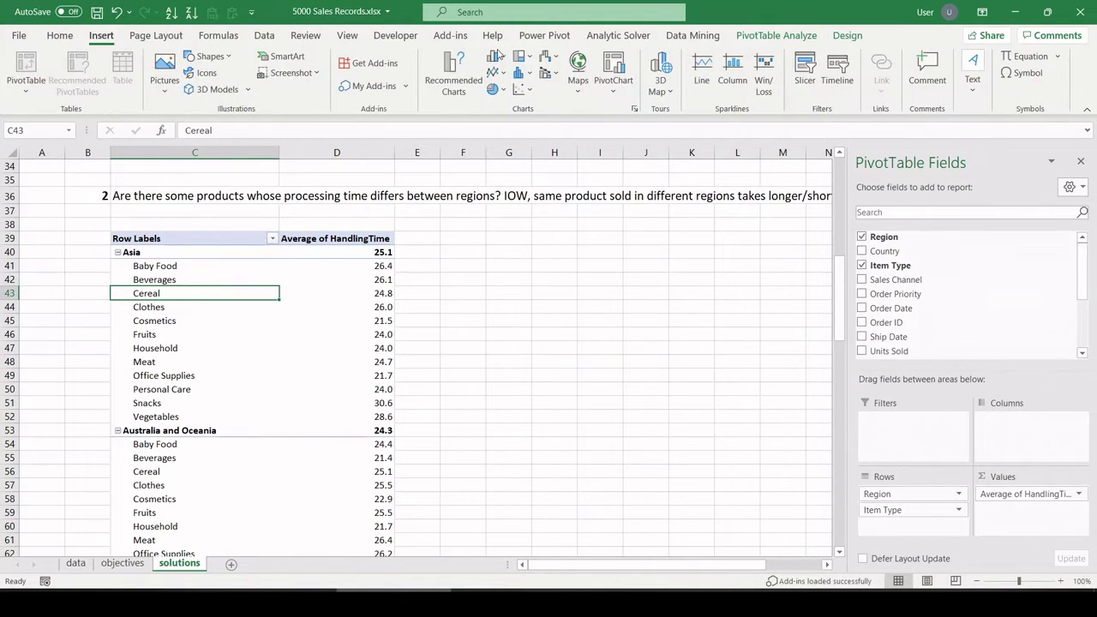
{"action": "left_click", "coordinate": [495, 56]}
{"action": "left_click", "coordinate": [505, 93]}
{"action": "left_click_drag", "start_coordinate": [531, 273], "coordinate": [377, 215]}
{"action": "left_click_drag", "start_coordinate": [439, 401], "coordinate": [605, 526]}
{"action": "left_click_drag", "start_coordinate": [497, 240], "coordinate": [680, 371]}
{"action": "left_click", "coordinate": [360, 265]}
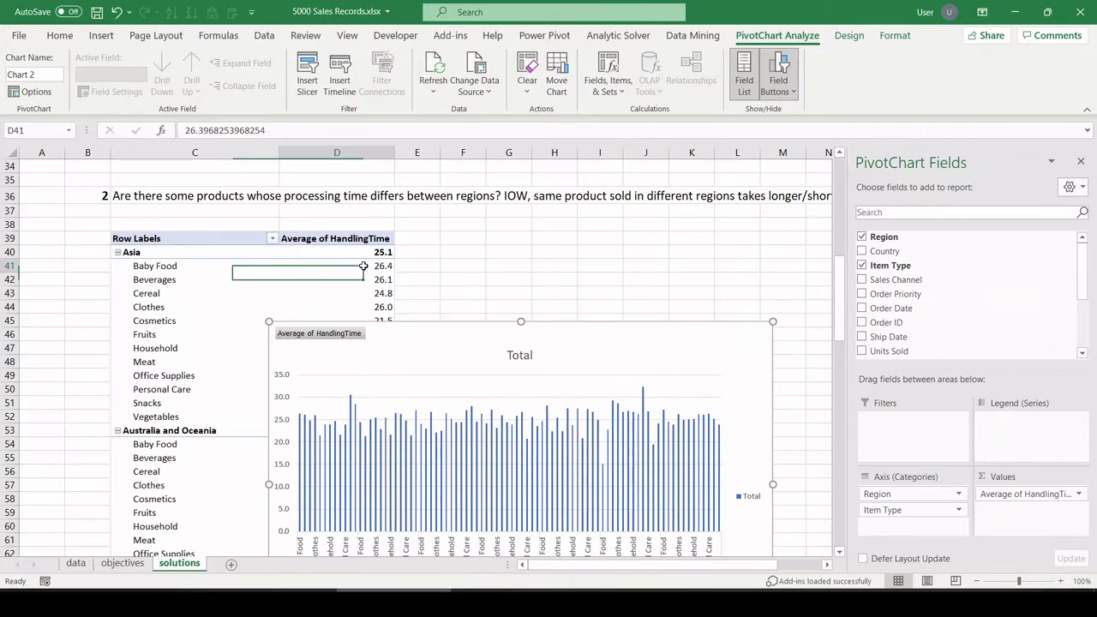
{"action": "left_click", "coordinate": [191, 12]}
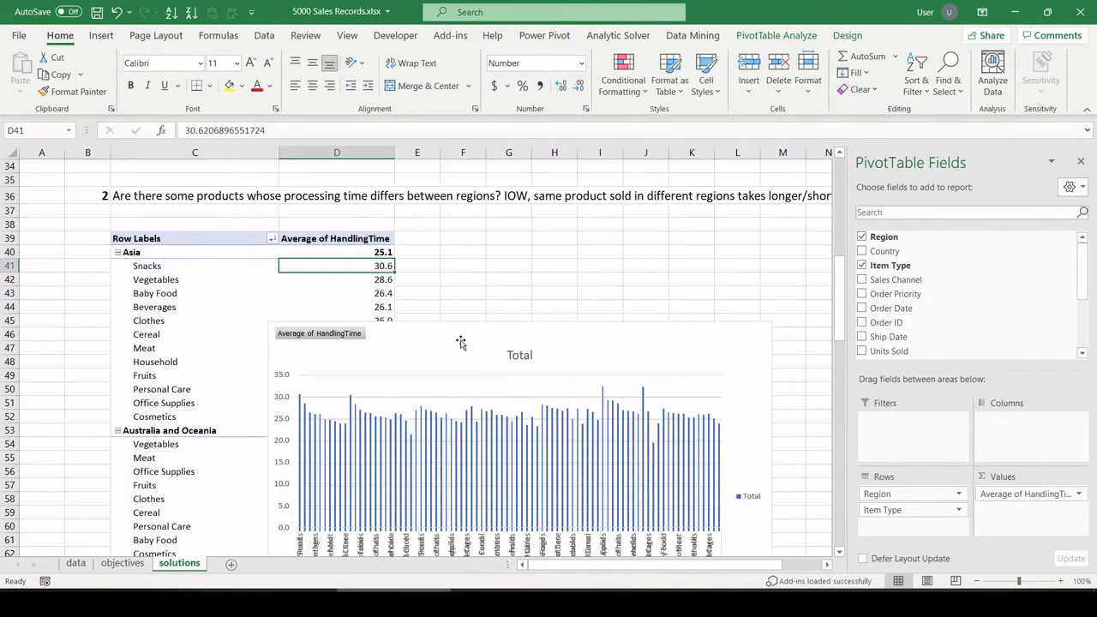
- Resize and reposition the PivotChart so the row labels stay visible
{"action": "left_click_drag", "start_coordinate": [455, 341], "coordinate": [275, 204]}
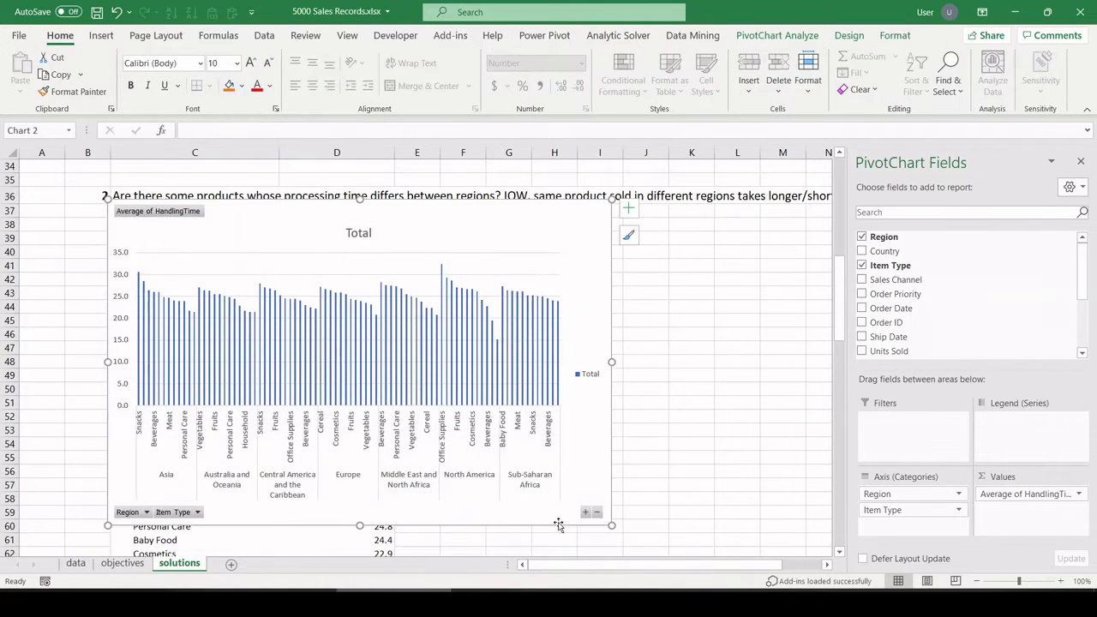
{"action": "left_click", "coordinate": [603, 531]}
{"action": "left_click", "coordinate": [609, 526]}
{"action": "left_click_drag", "start_coordinate": [609, 526], "coordinate": [749, 548]}
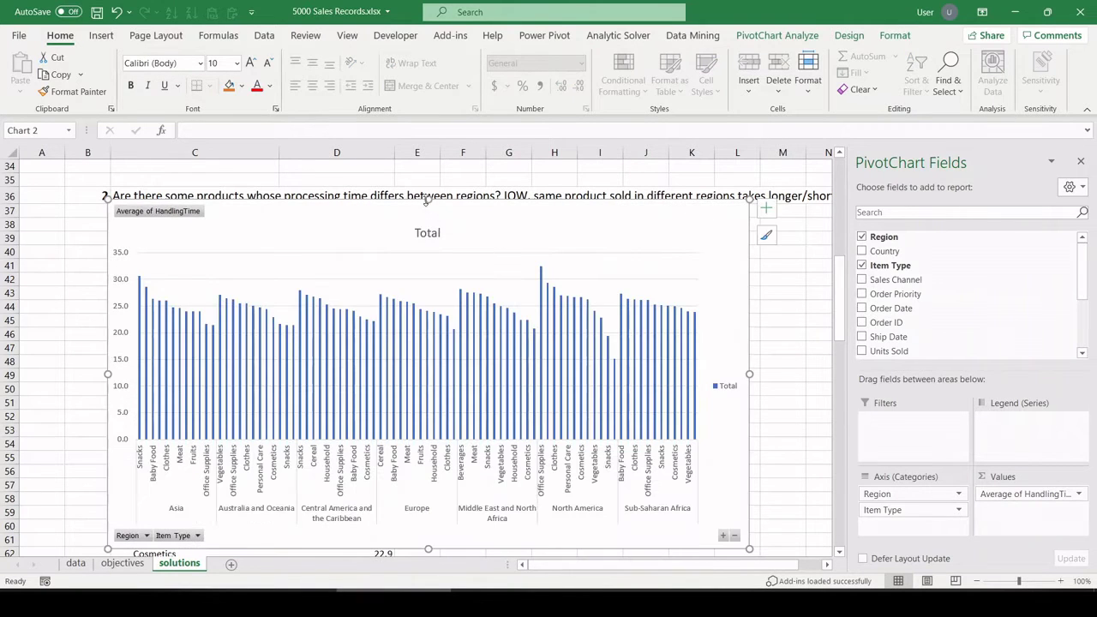
{"action": "left_click_drag", "start_coordinate": [426, 199], "coordinate": [416, 176]}
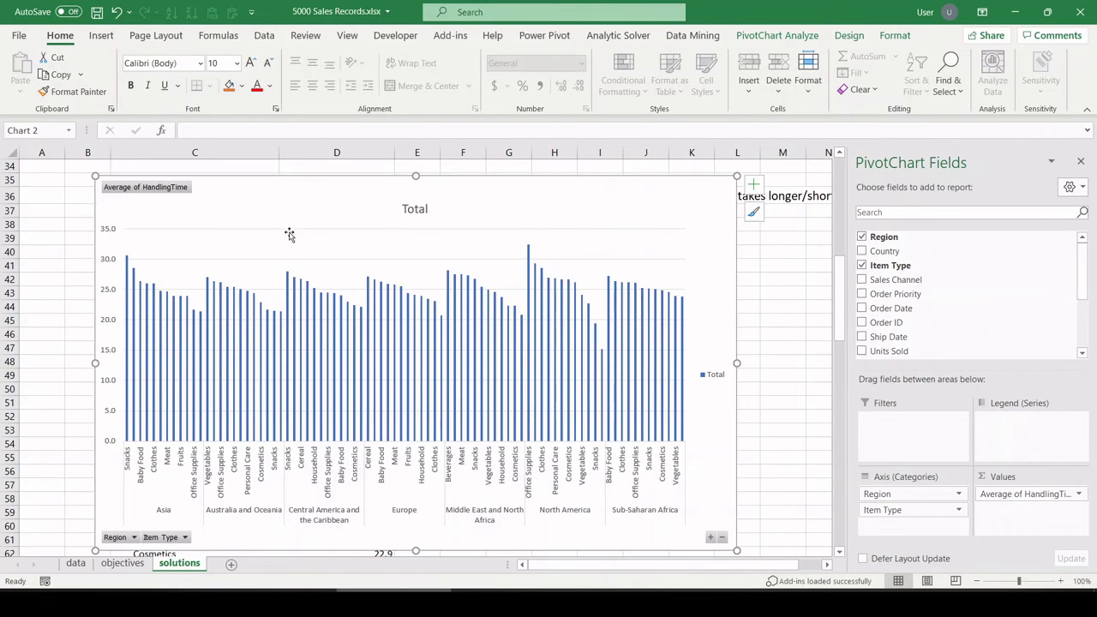
{"action": "left_click_drag", "start_coordinate": [282, 203], "coordinate": [410, 209]}
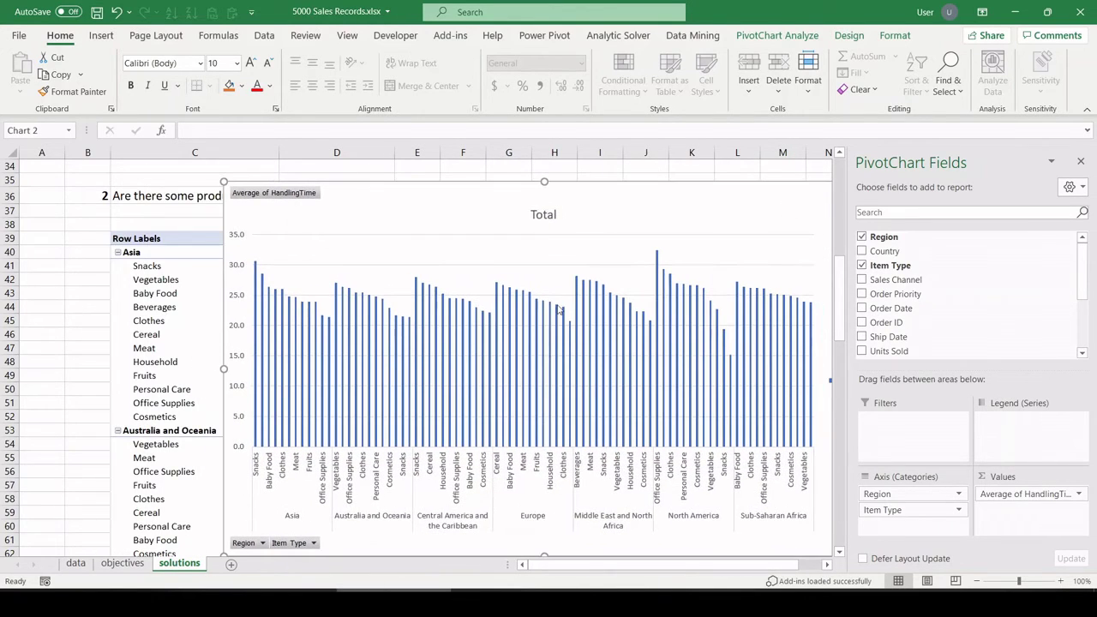
- Nest Region under Item Type and sort descending, Snacks spanning 30.6 to 19.4
{"action": "left_click_drag", "start_coordinate": [874, 493], "coordinate": [891, 520]}
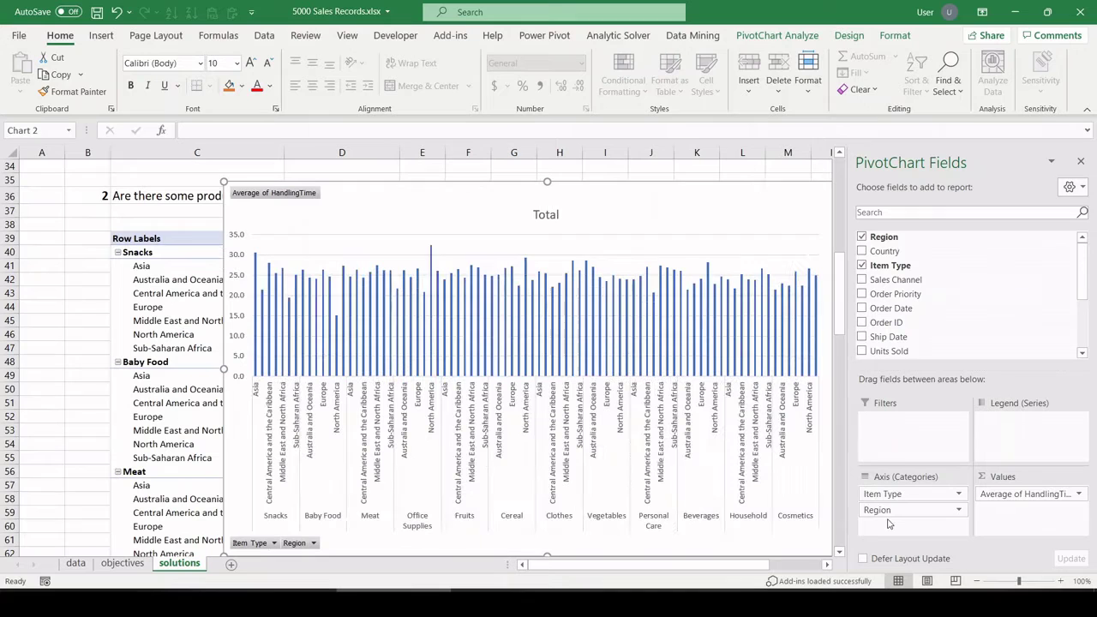
{"action": "left_click_drag", "start_coordinate": [326, 224], "coordinate": [367, 364]}
{"action": "left_click", "coordinate": [338, 267]}
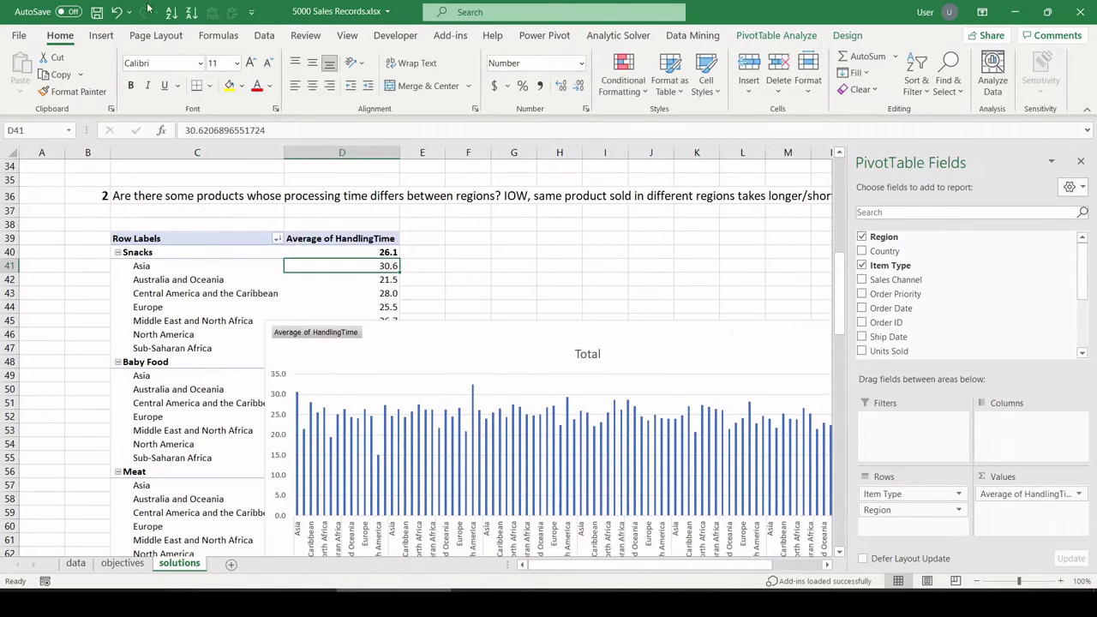
{"action": "left_click", "coordinate": [191, 11]}
- Place the chart beside the pivot values and check Snacks' highest (Asia) and lowest (North America) averages
{"action": "left_click_drag", "start_coordinate": [395, 350], "coordinate": [542, 263]}
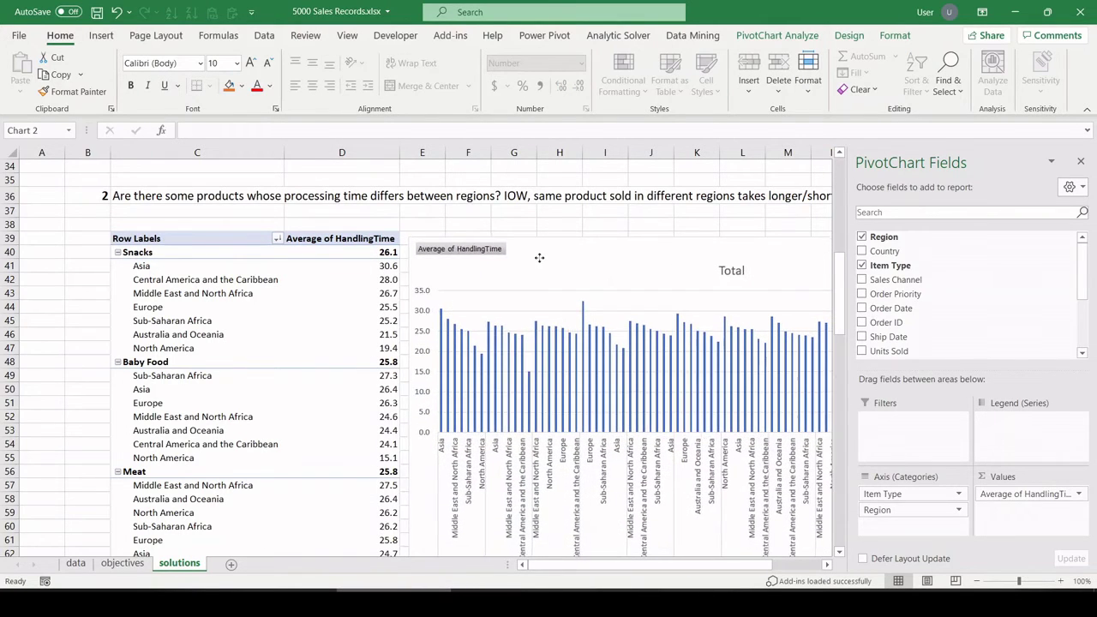
{"action": "left_click", "coordinate": [142, 251]}
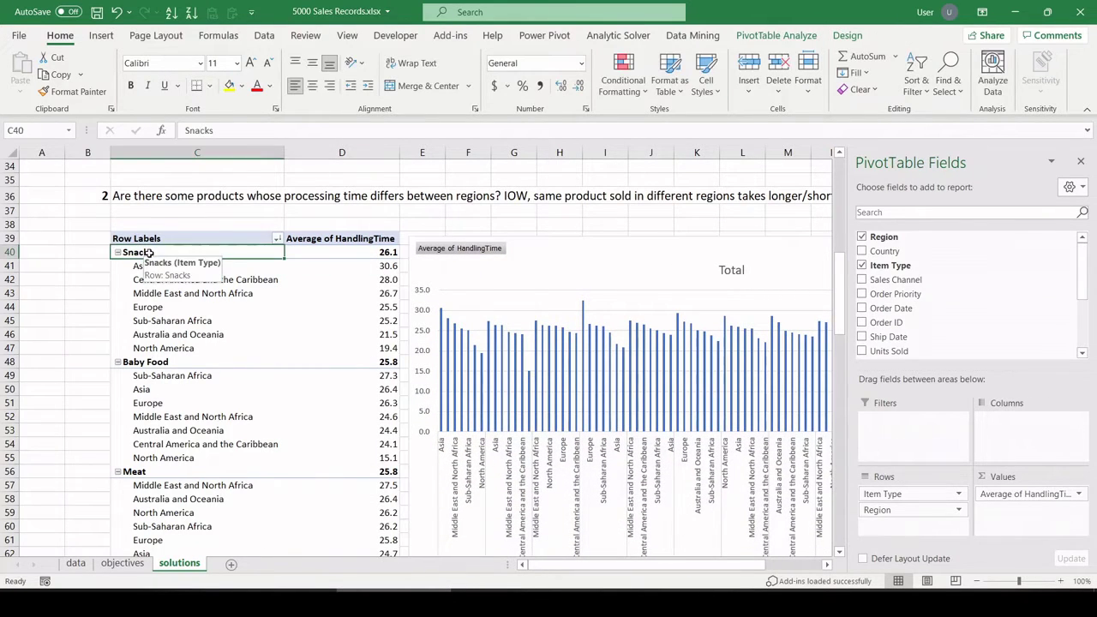
{"action": "left_click_drag", "start_coordinate": [146, 266], "coordinate": [160, 349]}
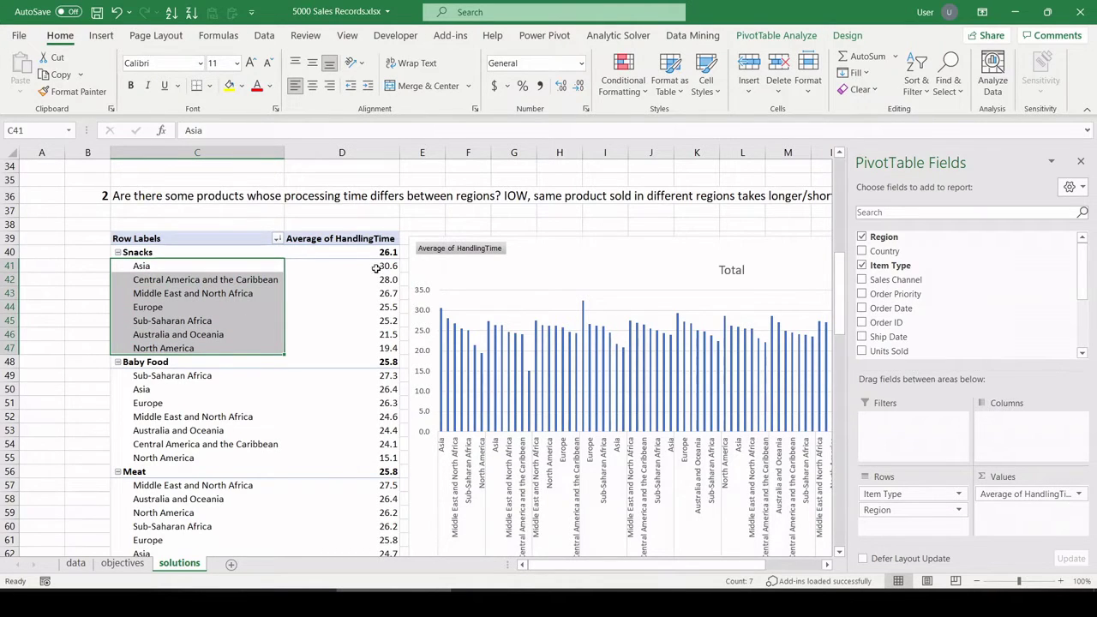
{"action": "left_click", "coordinate": [376, 267]}
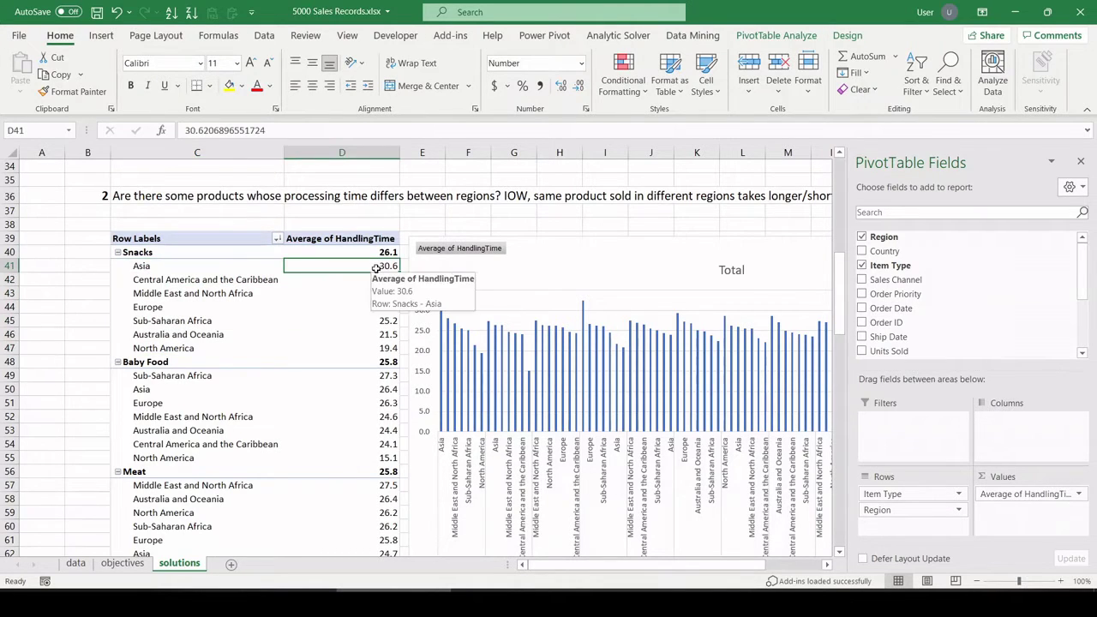
{"action": "left_click", "coordinate": [374, 348]}
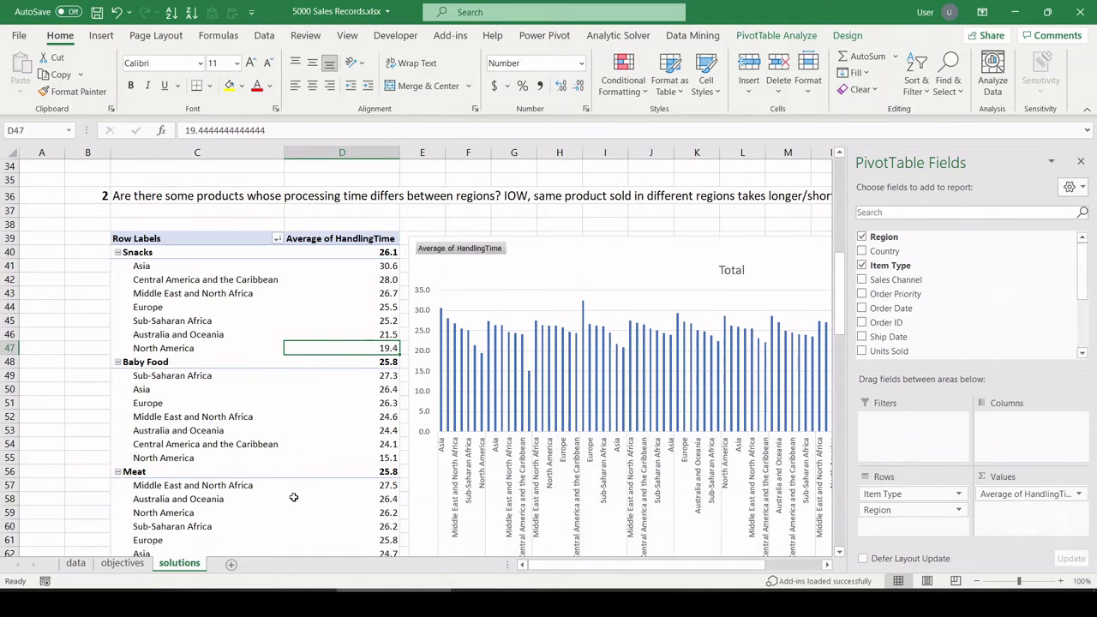
- Reposition the handling-time chart down and right, clear of the question 2 pivot table
{"action": "left_click_drag", "start_coordinate": [553, 248], "coordinate": [197, 184]}
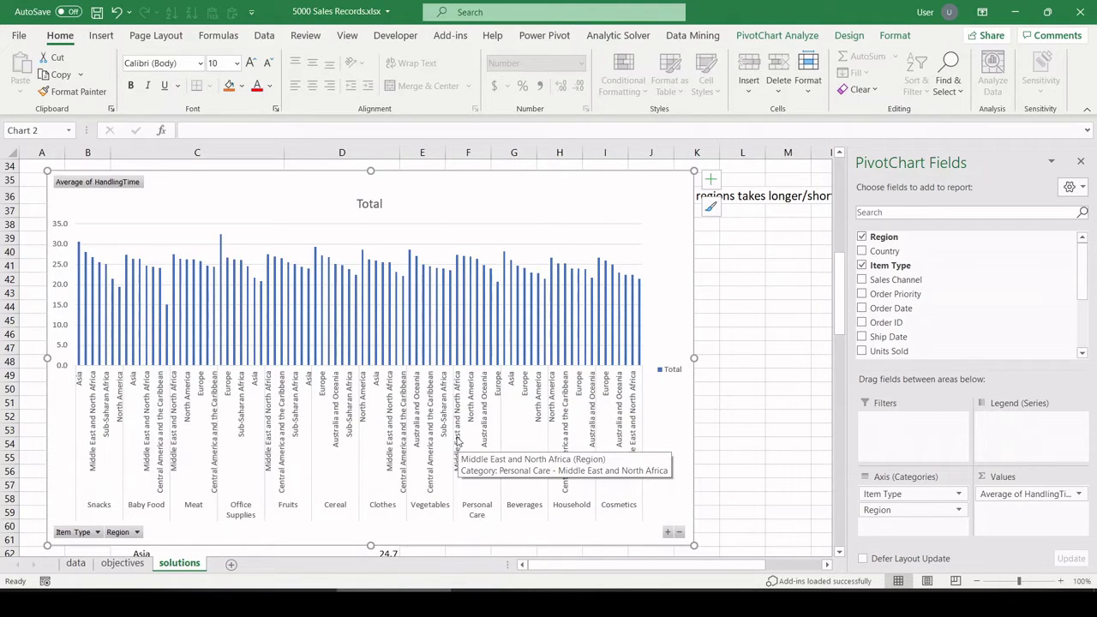
{"action": "mouse_move", "coordinate": [654, 192]}
{"action": "left_mouse_down"}
{"action": "mouse_move", "coordinate": [700, 193]}
{"action": "mouse_move", "coordinate": [665, 207]}
{"action": "left_mouse_up"}
{"action": "left_click_drag", "start_coordinate": [258, 209], "coordinate": [374, 236]}
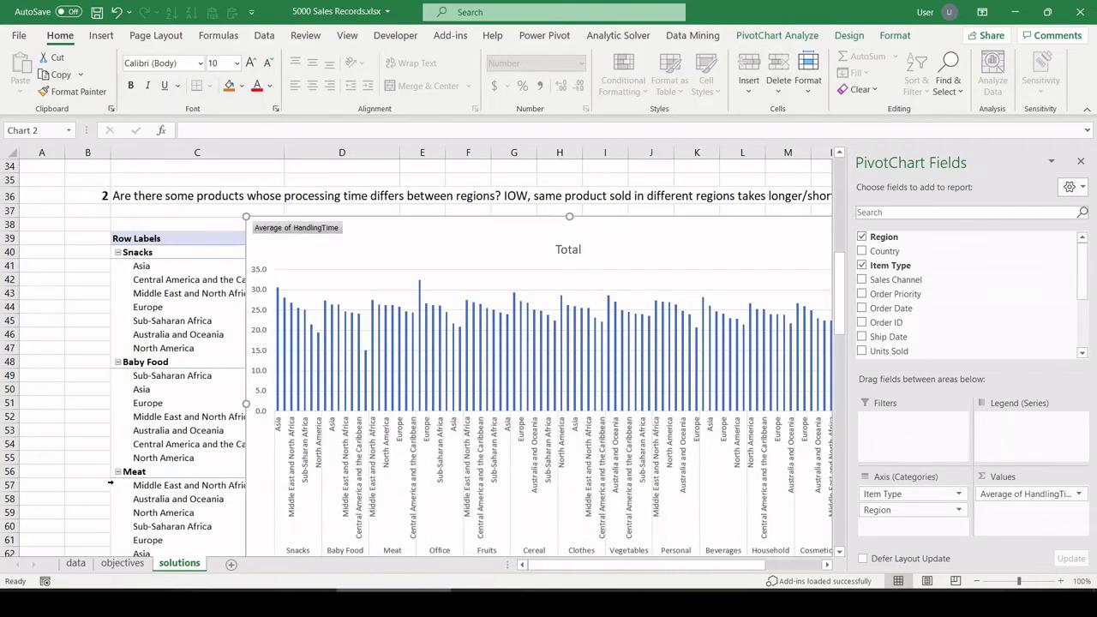
{"action": "left_click", "coordinate": [122, 563]}
- Copy the objective 3 text from the objectives sheet into cell B155 of the solutions sheet
{"action": "left_click_drag", "start_coordinate": [33, 310], "coordinate": [54, 311]}
{"action": "key", "text": "ctrl+c"}
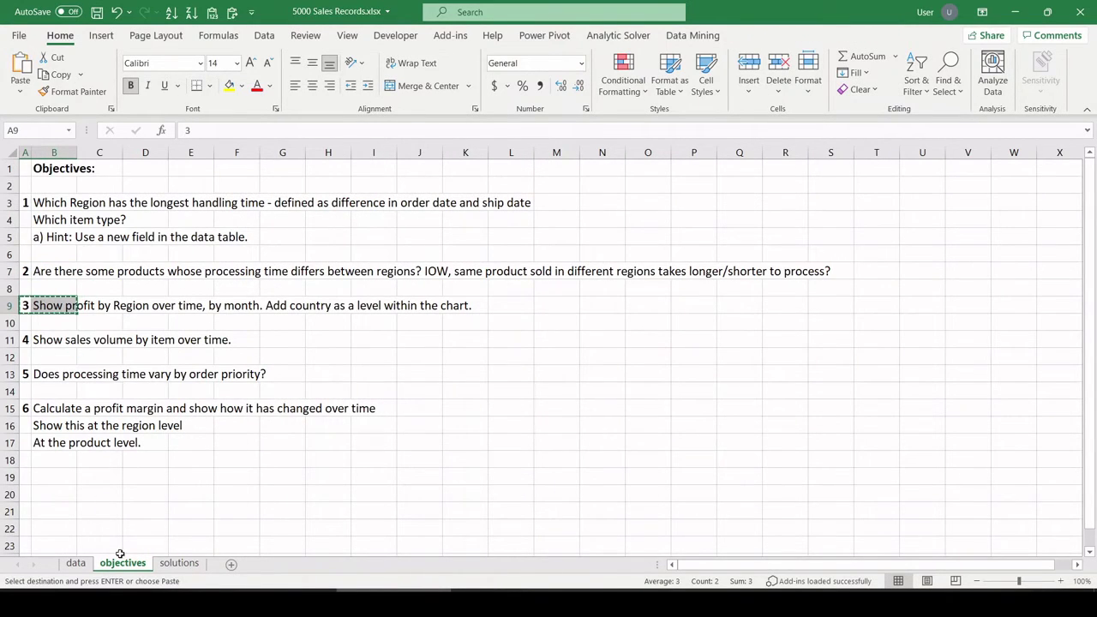
{"action": "left_click", "coordinate": [76, 563]}
{"action": "left_click", "coordinate": [177, 563]}
{"action": "scroll", "coordinate": [105, 394], "scroll_direction": "down", "scroll_amount": 20}
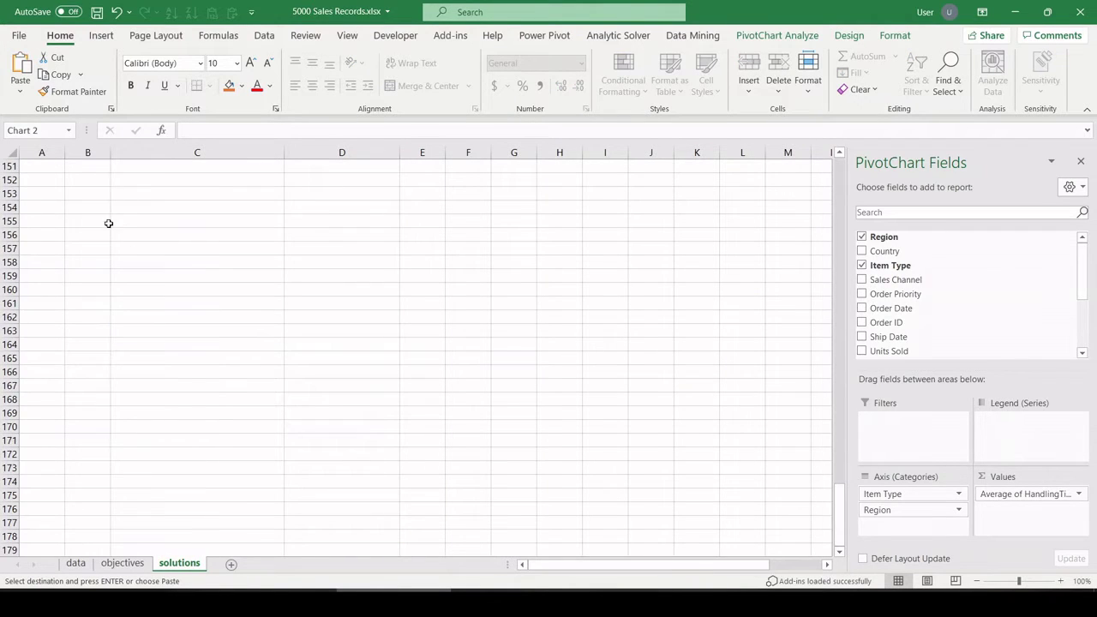
{"action": "left_click", "coordinate": [109, 223]}
{"action": "key", "text": "ctrl+v"}
{"action": "left_click", "coordinate": [177, 293]}
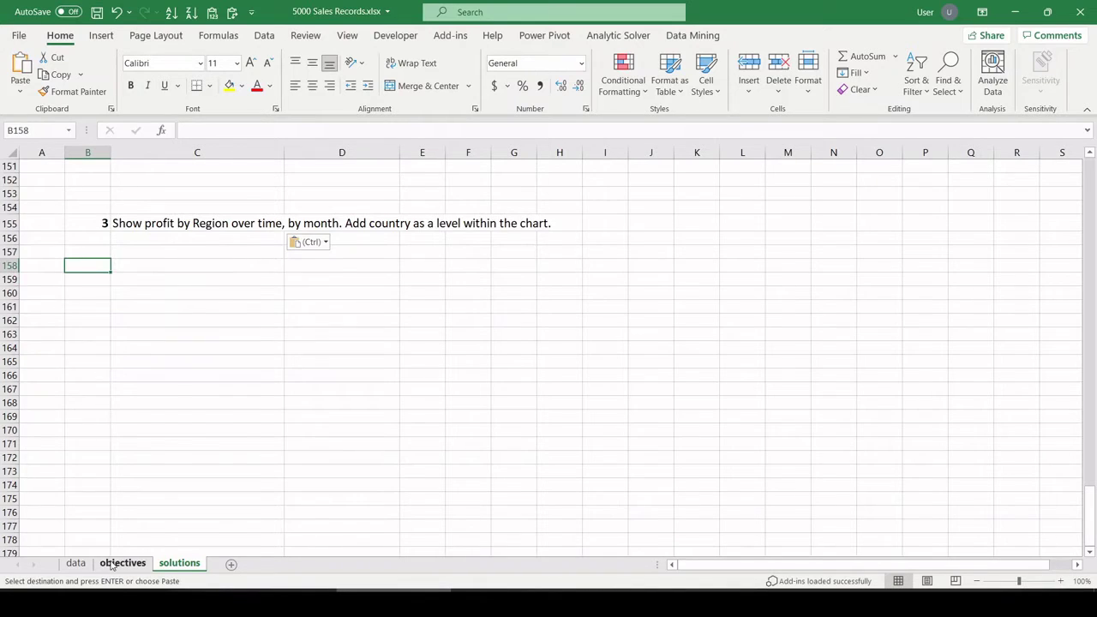
- Start a new PivotTable from the sales records on the data sheet
{"action": "left_click", "coordinate": [123, 563]}
{"action": "left_click", "coordinate": [75, 563]}
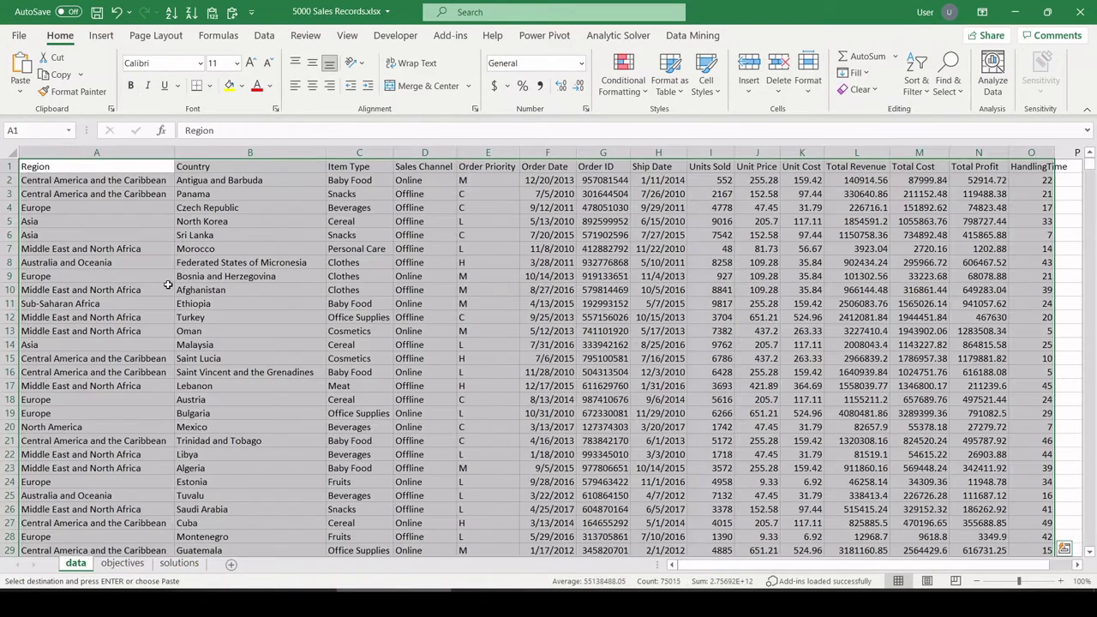
{"action": "left_click", "coordinate": [101, 35]}
{"action": "left_click", "coordinate": [25, 68]}
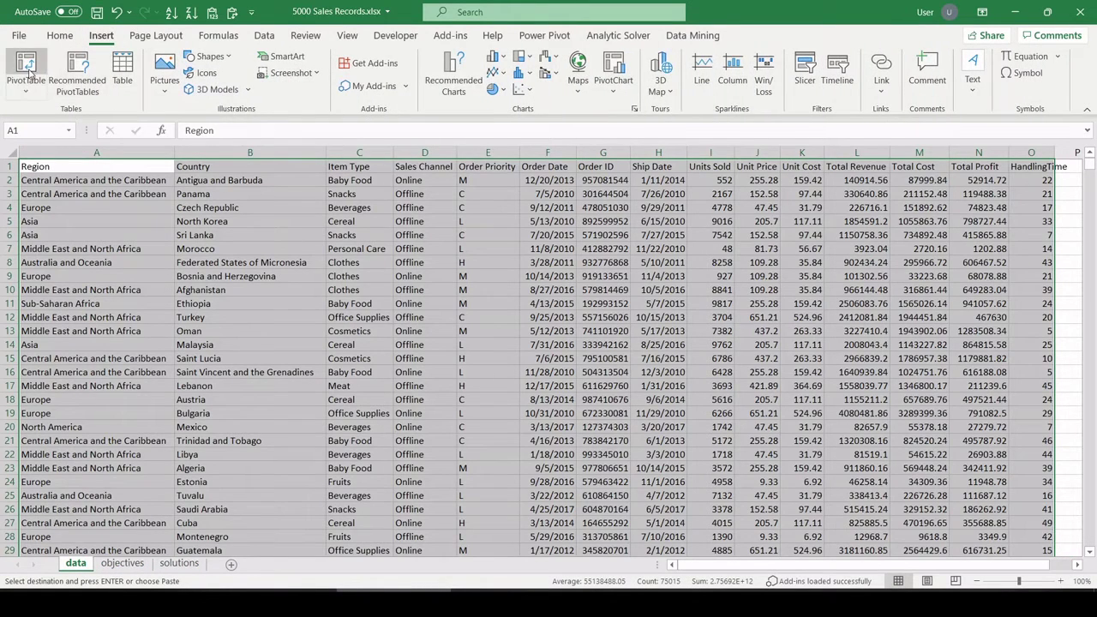
- Create a pivot table at solutions!C159 summing Total Profit by Region
{"action": "left_click", "coordinate": [490, 245]}
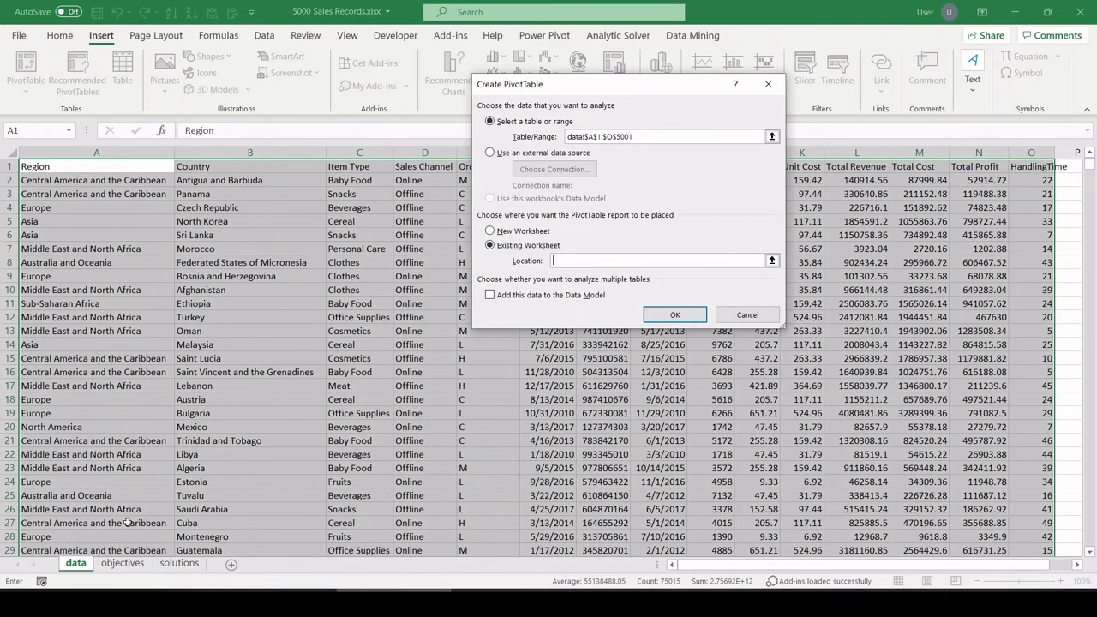
{"action": "left_click", "coordinate": [191, 567]}
{"action": "left_click", "coordinate": [124, 274]}
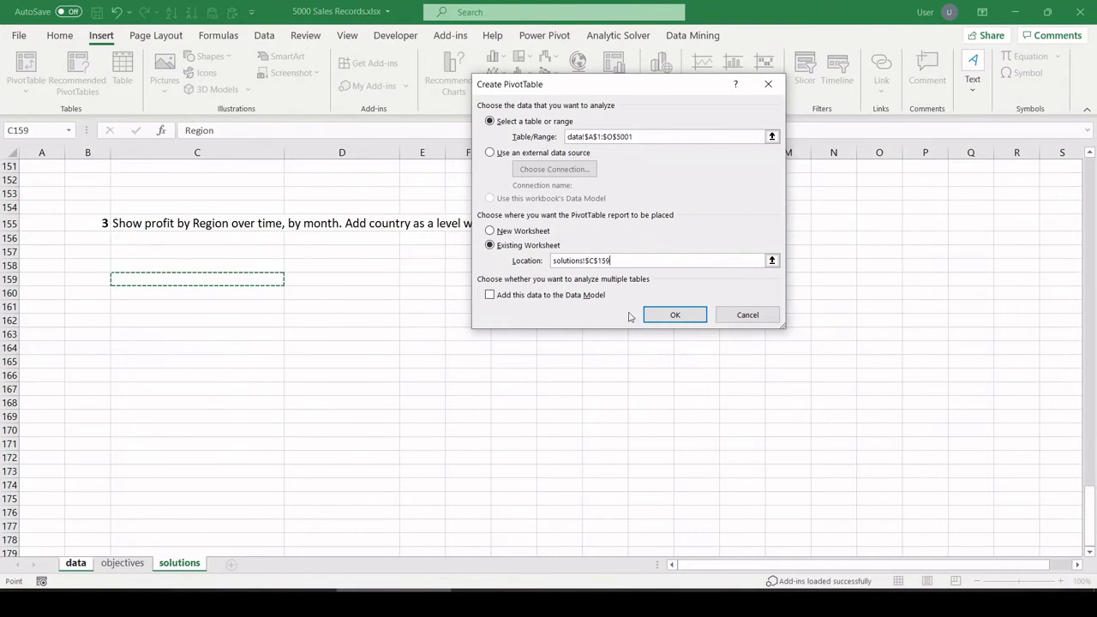
{"action": "left_click", "coordinate": [663, 314]}
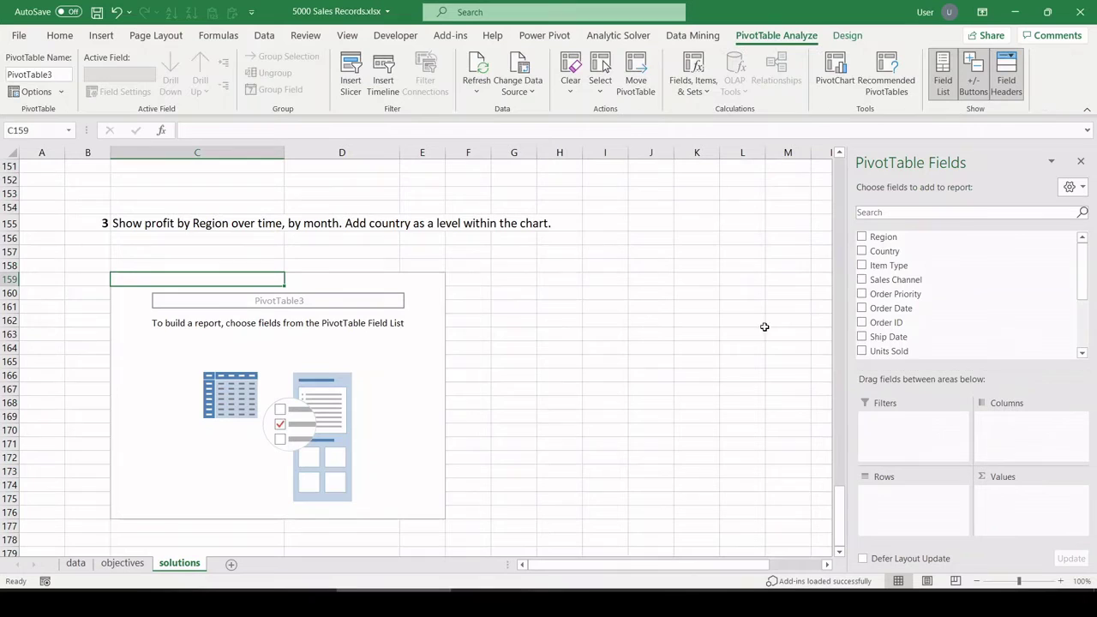
{"action": "scroll", "coordinate": [951, 305], "scroll_direction": "down", "scroll_amount": 3}
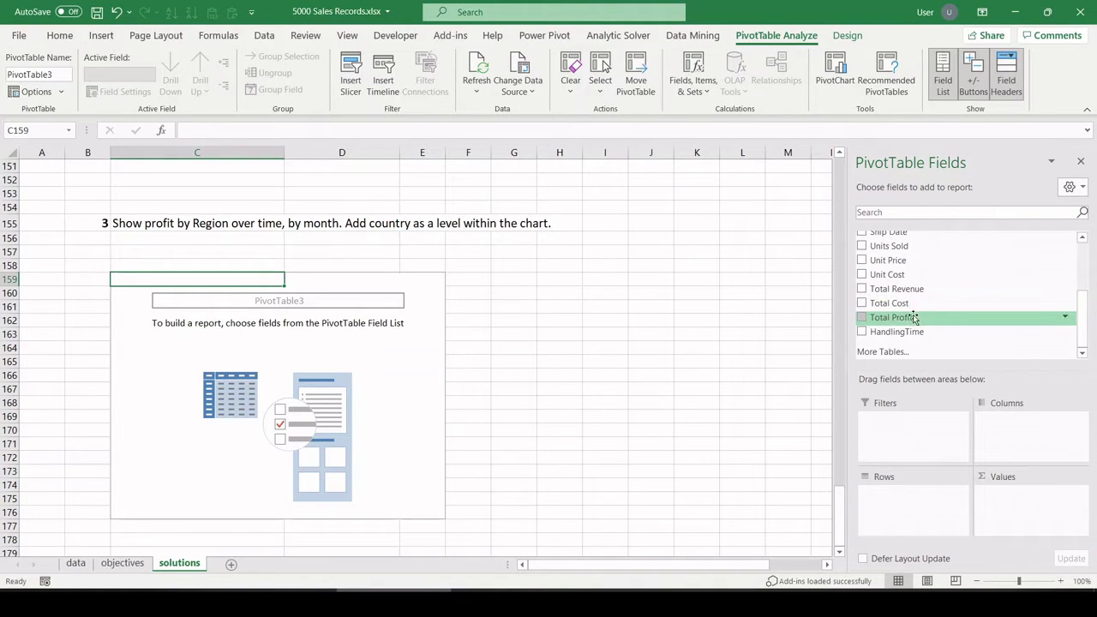
{"action": "left_click_drag", "start_coordinate": [905, 317], "coordinate": [1005, 525]}
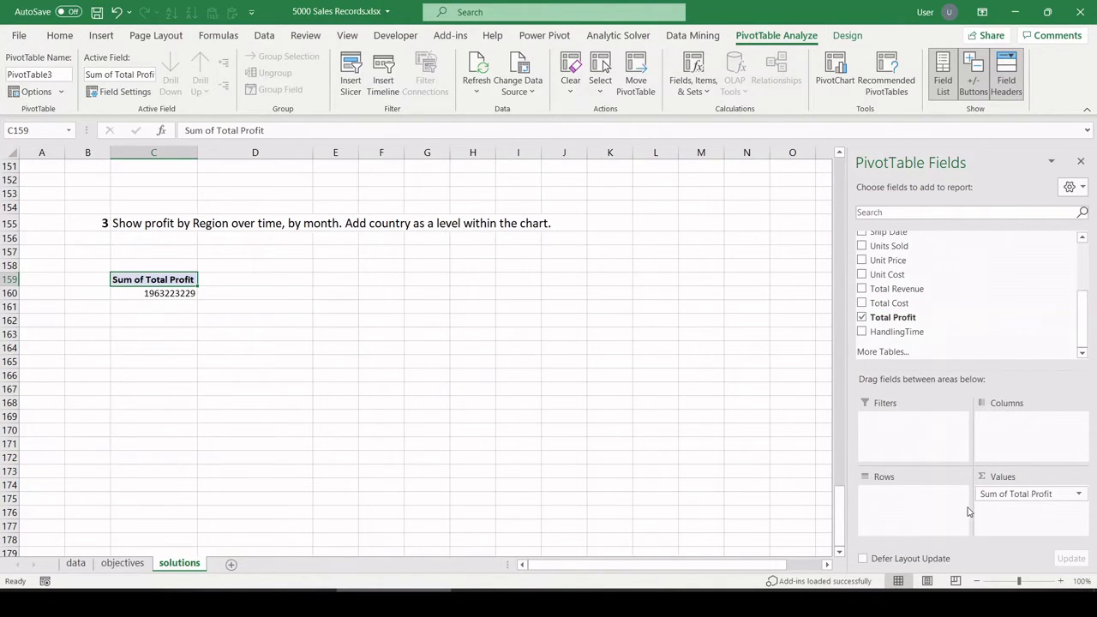
{"action": "scroll", "coordinate": [969, 298], "scroll_direction": "up", "scroll_amount": 3}
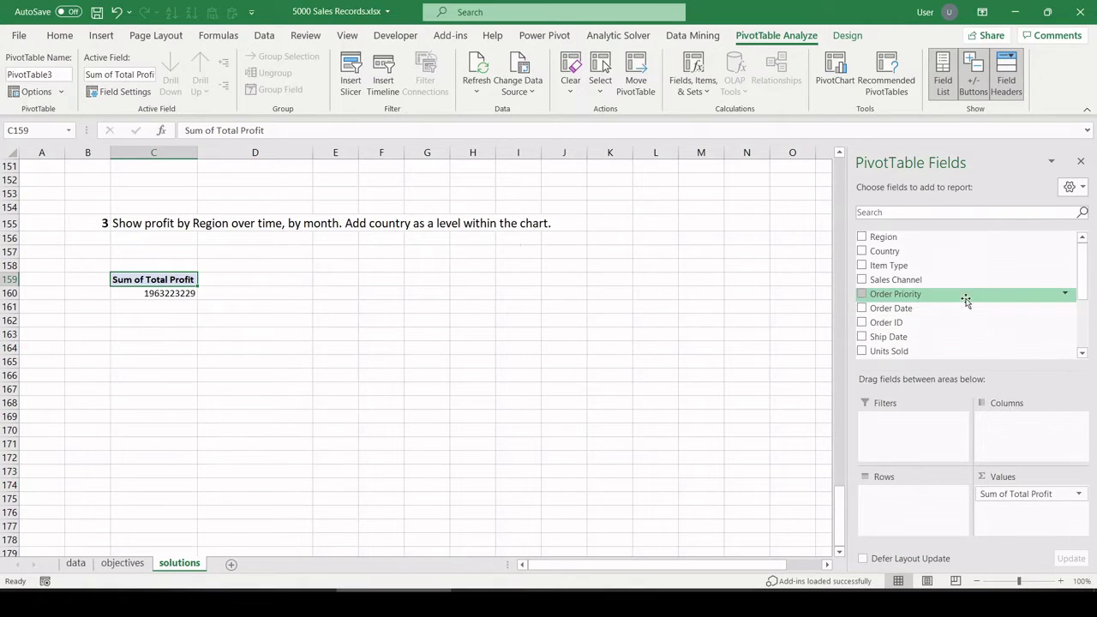
{"action": "left_click_drag", "start_coordinate": [882, 236], "coordinate": [891, 503]}
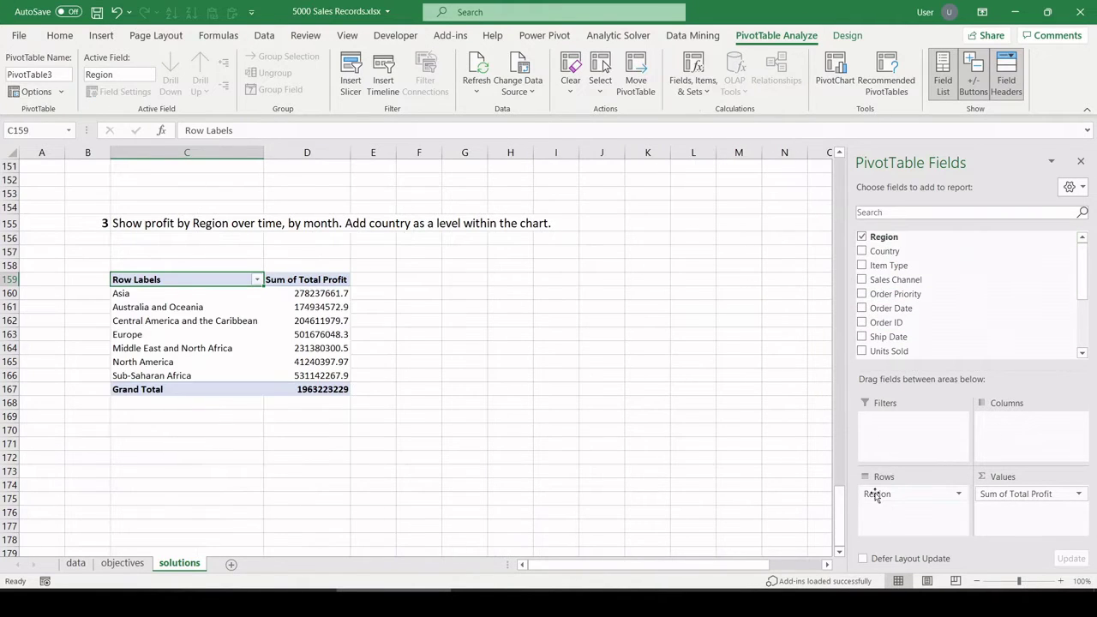
- Format the Sum of Total Profit values as Currency with 0 decimal places
{"action": "left_click", "coordinate": [998, 495]}
{"action": "left_click", "coordinate": [994, 482]}
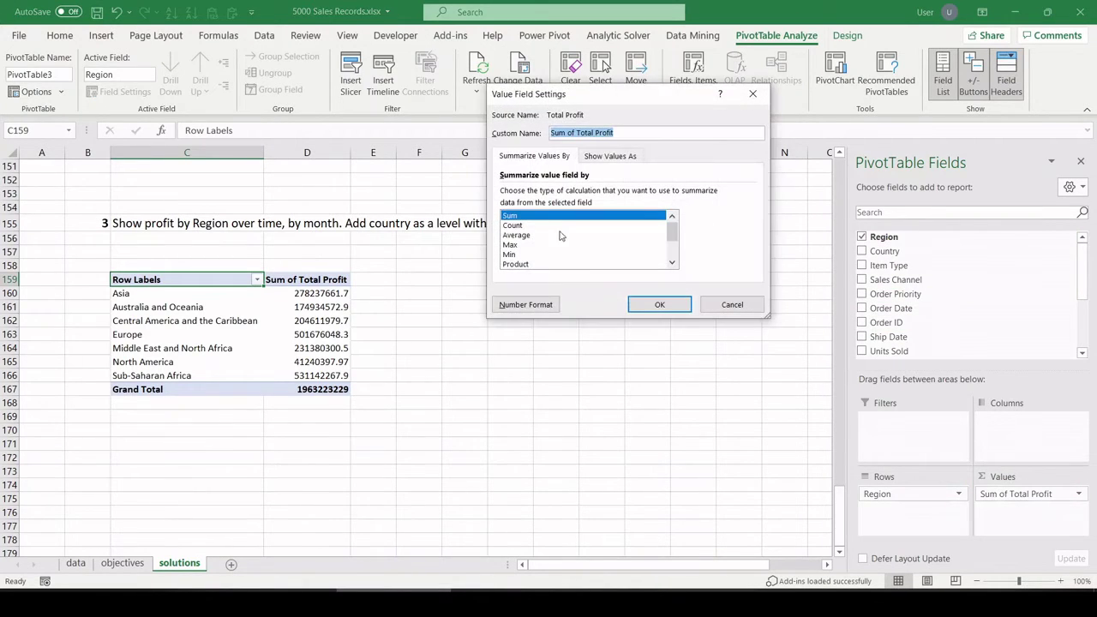
{"action": "left_click", "coordinate": [519, 306]}
{"action": "left_click", "coordinate": [479, 110]}
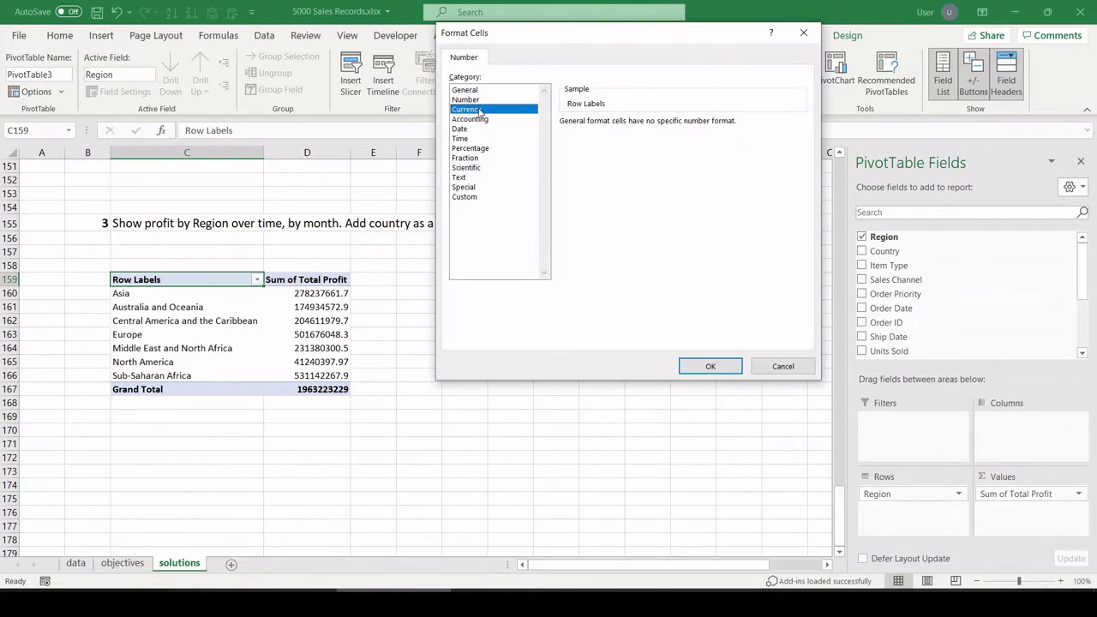
{"action": "left_click", "coordinate": [659, 126]}
{"action": "left_click", "coordinate": [660, 126]}
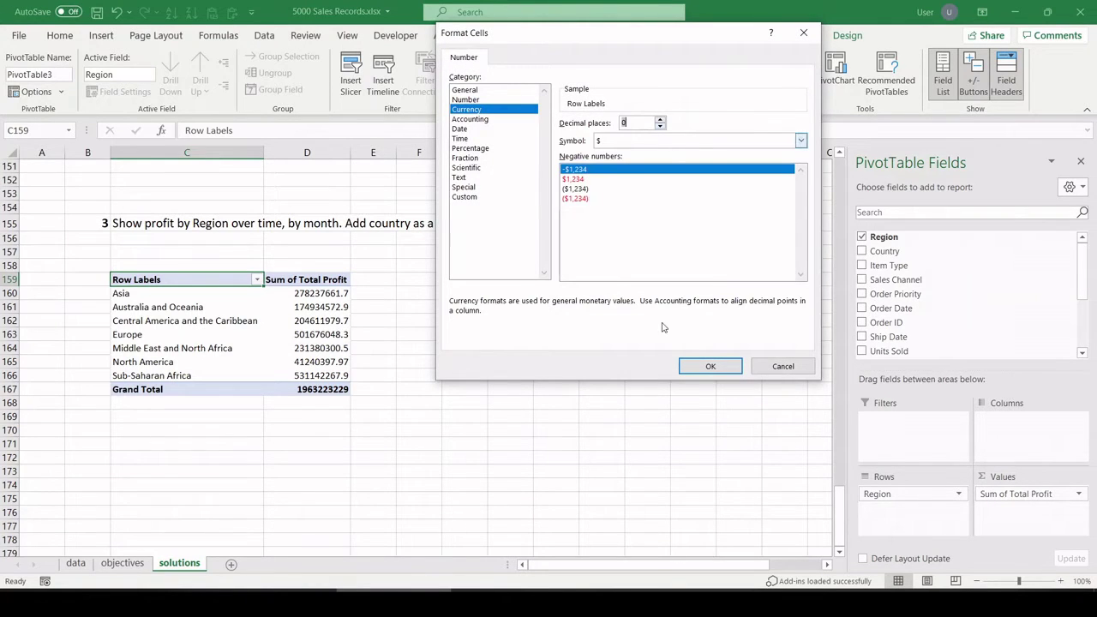
{"action": "left_click", "coordinate": [709, 366]}
{"action": "left_click", "coordinate": [676, 305]}
- Add Order Date as columns so profit spreads across years 2010–2017
{"action": "scroll", "coordinate": [998, 313], "scroll_direction": "down", "scroll_amount": 3}
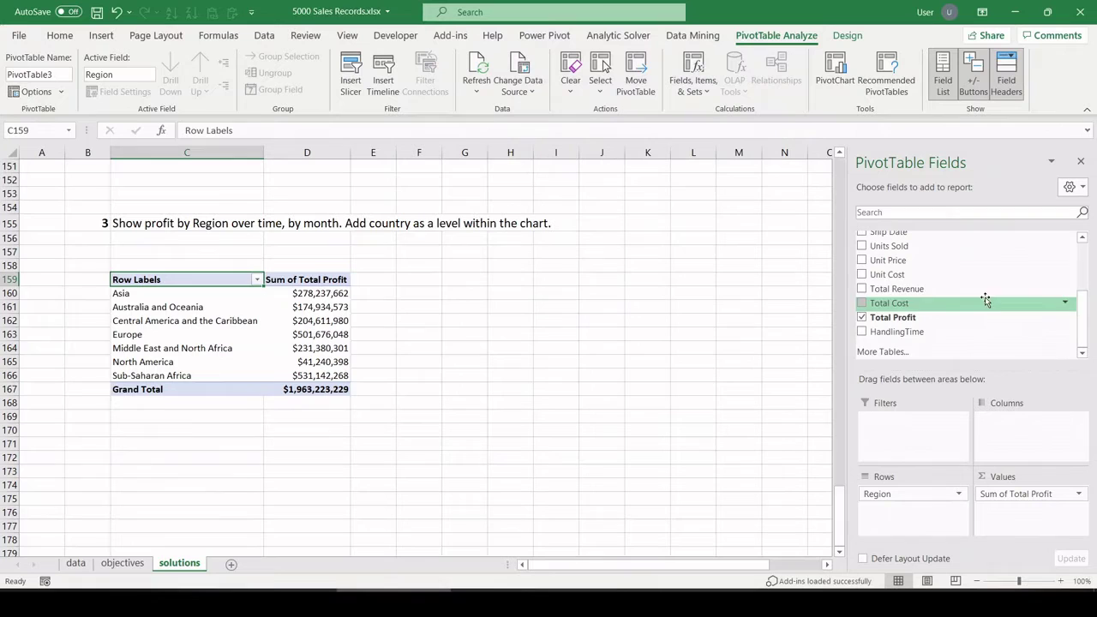
{"action": "scroll", "coordinate": [974, 300], "scroll_direction": "up", "scroll_amount": 4}
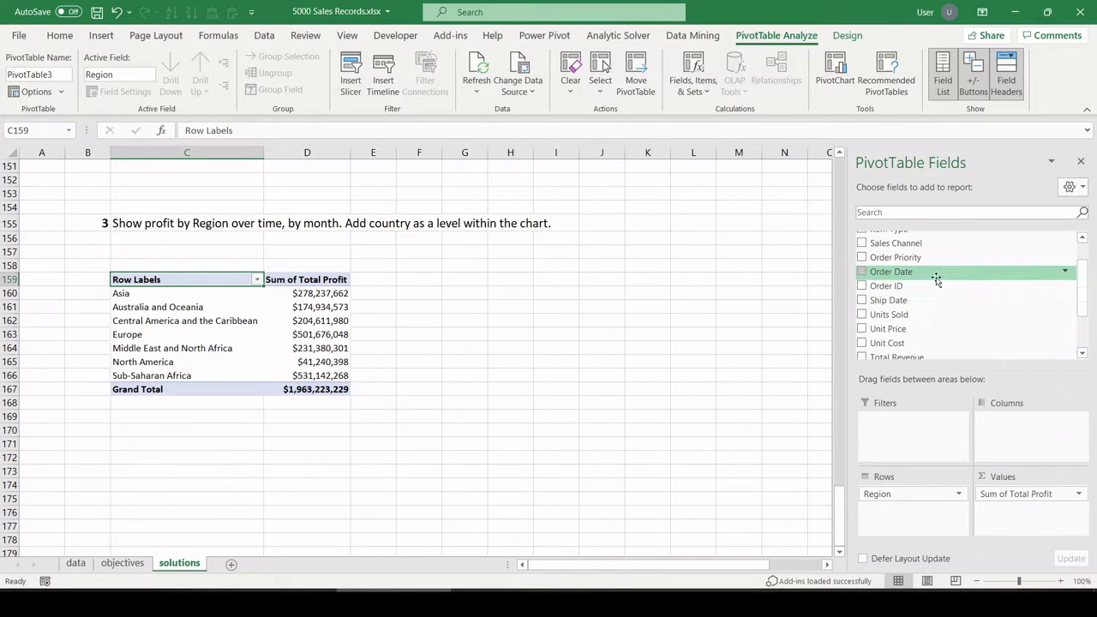
{"action": "left_click_drag", "start_coordinate": [934, 260], "coordinate": [993, 433]}
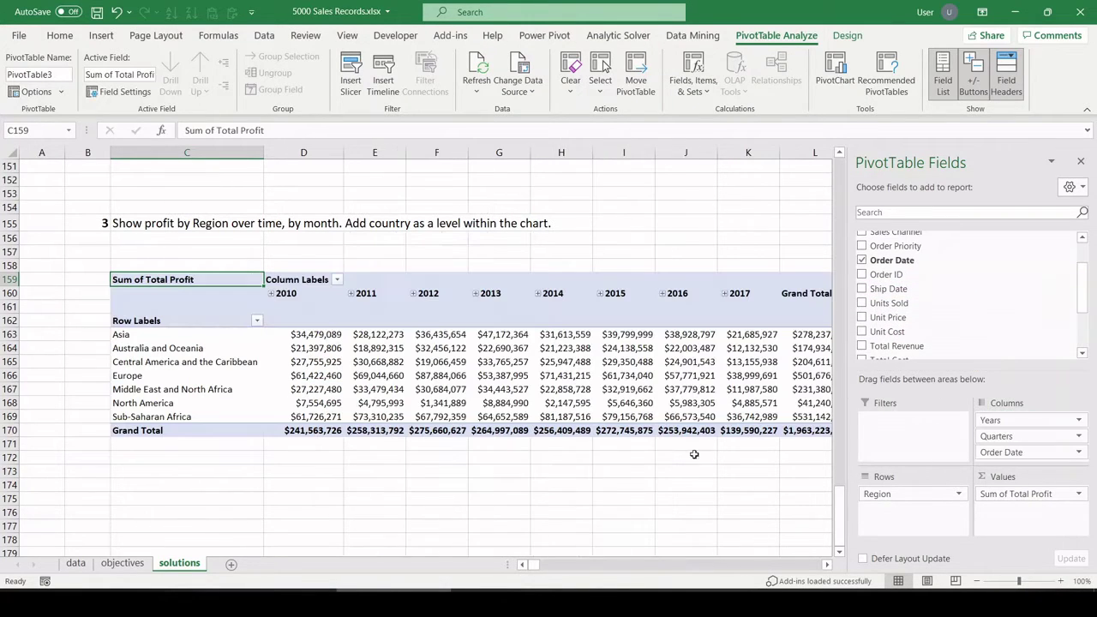
{"action": "left_click", "coordinate": [492, 486]}
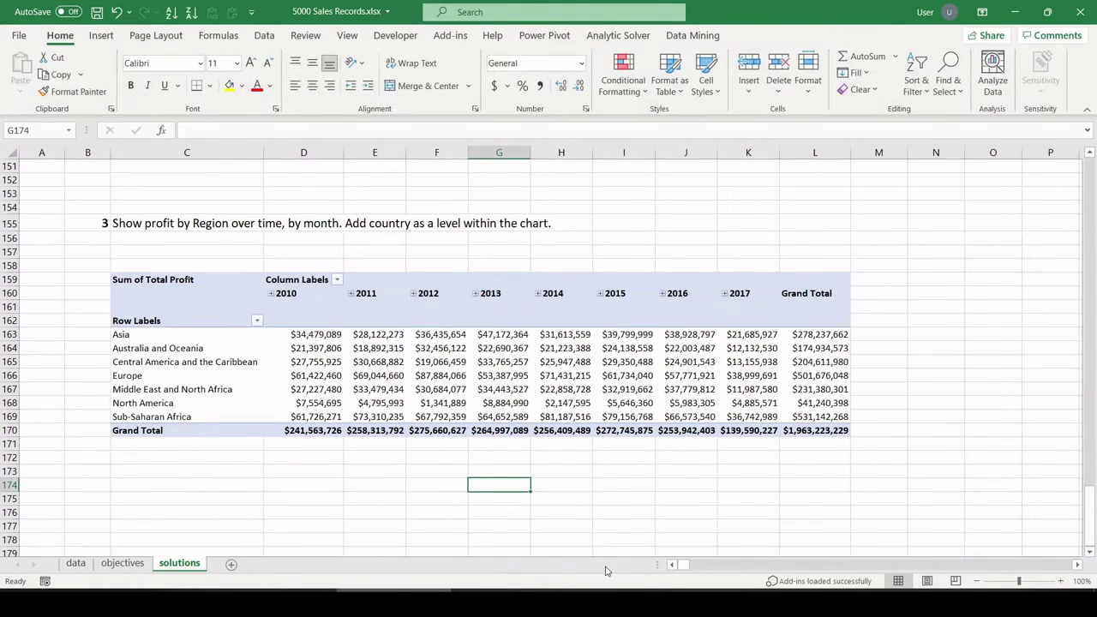
{"action": "left_click", "coordinate": [304, 358]}
- Insert a clustered column pivot chart of profit by region, then move and enlarge it
{"action": "left_click", "coordinate": [101, 35]}
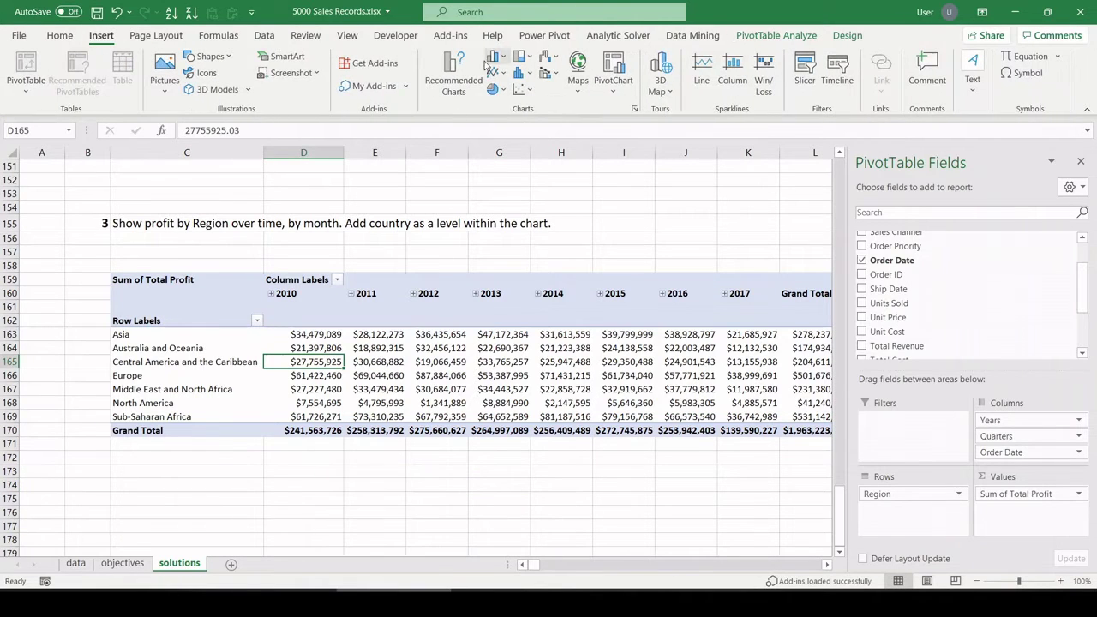
{"action": "left_click", "coordinate": [492, 59]}
{"action": "left_click", "coordinate": [571, 139]}
{"action": "left_click_drag", "start_coordinate": [495, 240], "coordinate": [391, 183]}
{"action": "left_click_drag", "start_coordinate": [490, 403], "coordinate": [702, 521]}
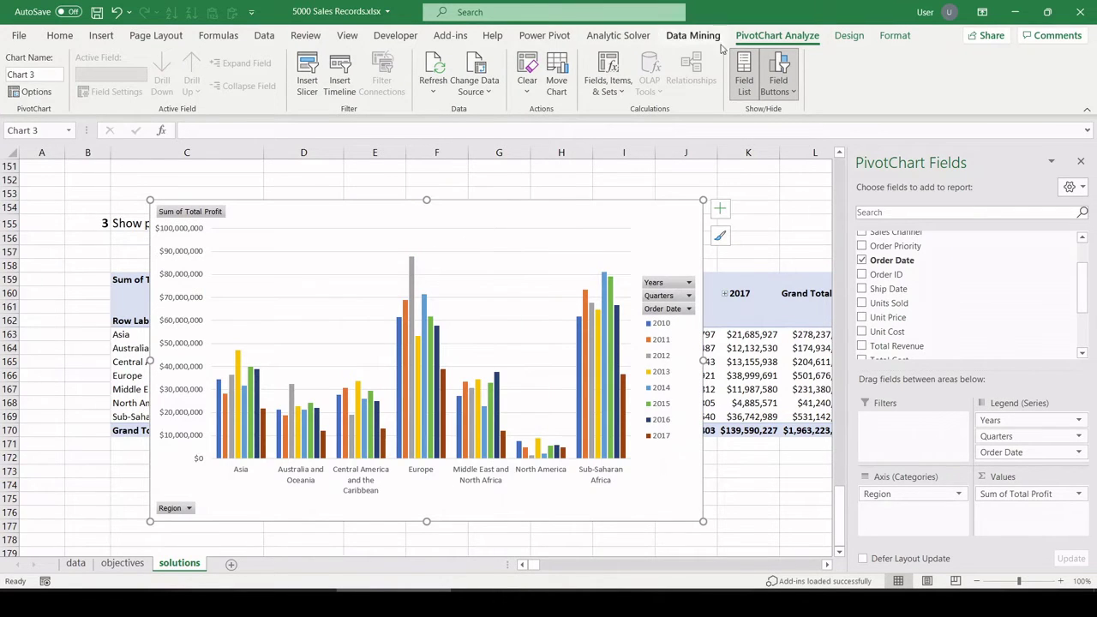
- Recolour the chart with the first Monochromatic blue palette and widen it to the left
{"action": "left_click", "coordinate": [835, 42]}
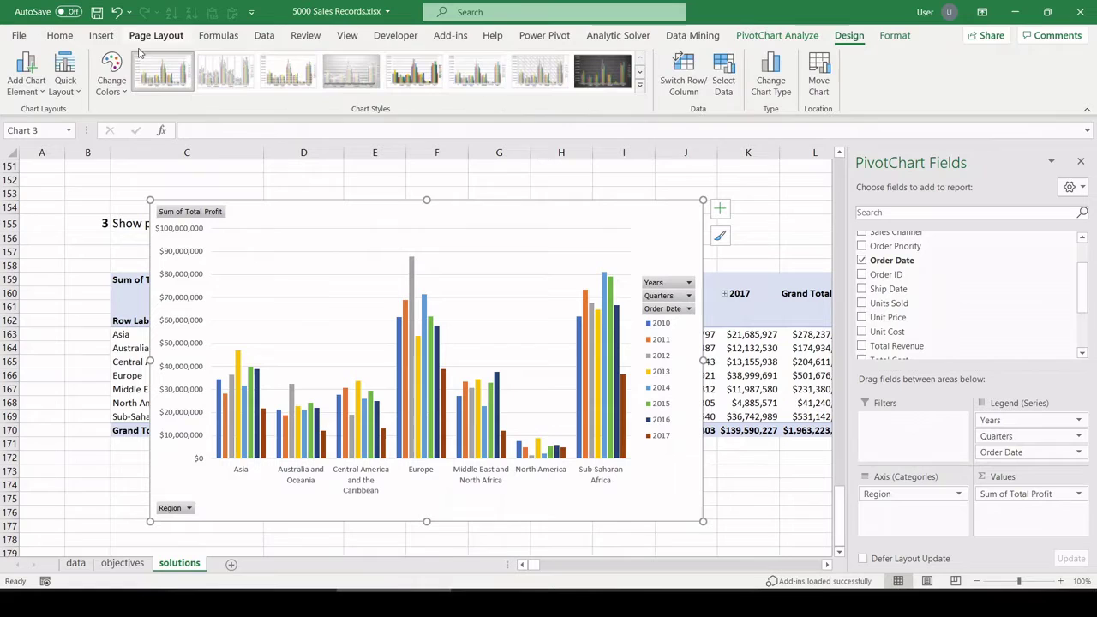
{"action": "left_click", "coordinate": [112, 75]}
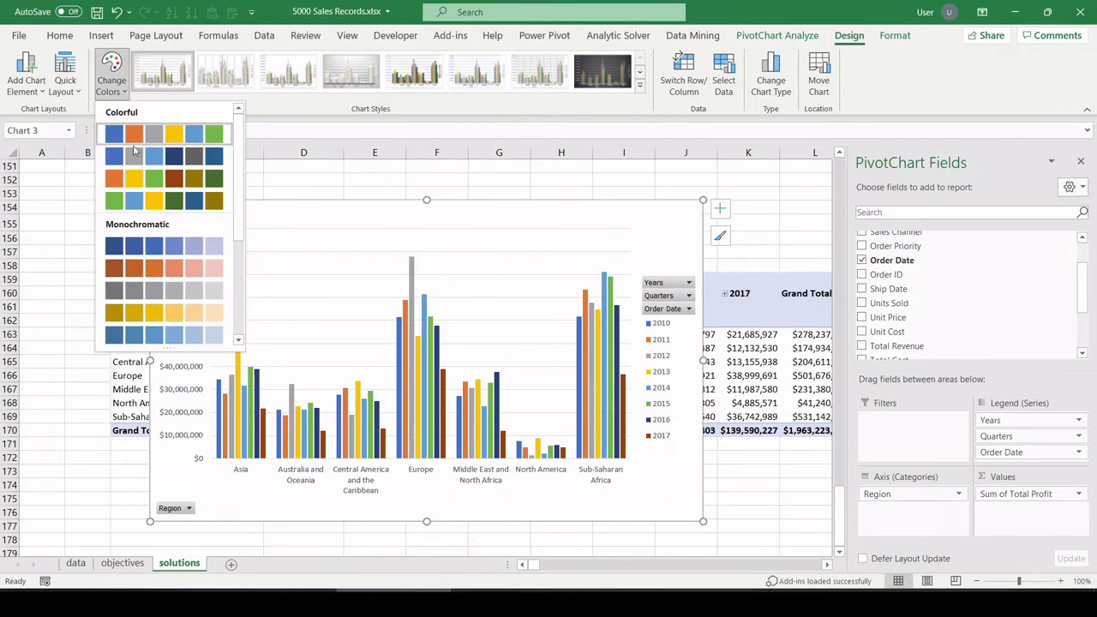
{"action": "left_click", "coordinate": [135, 246]}
{"action": "left_click_drag", "start_coordinate": [146, 524], "coordinate": [104, 527]}
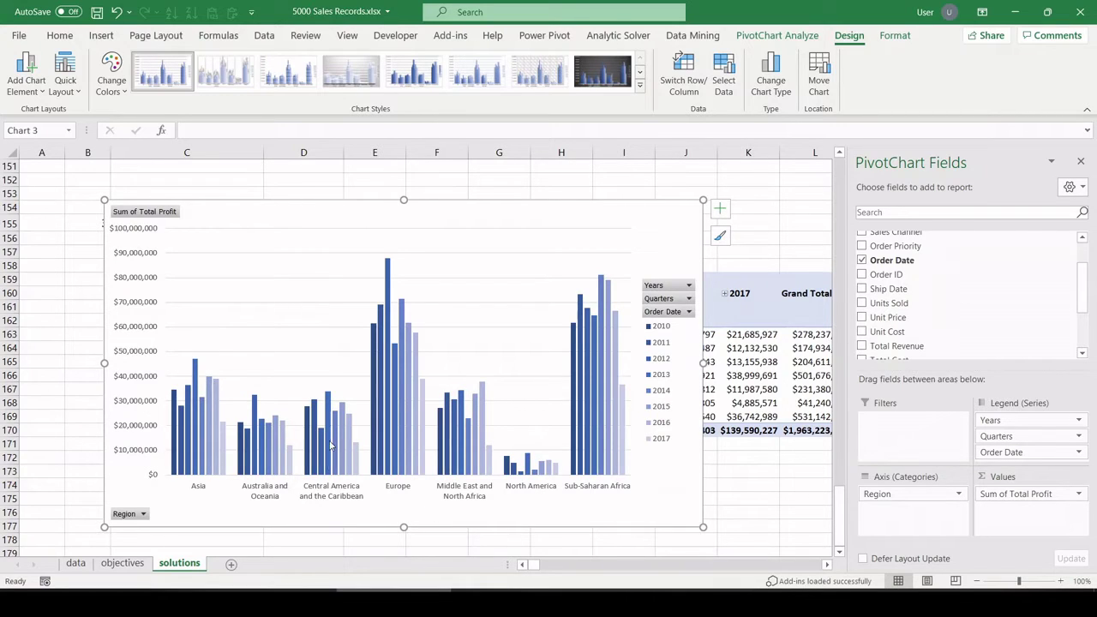
{"action": "mouse_move", "coordinate": [290, 454]}
- Move the chart aside and ungroup the year columns, dismissing the 255-series warning
{"action": "left_click_drag", "start_coordinate": [602, 221], "coordinate": [583, 364]}
{"action": "right_click", "coordinate": [295, 293]}
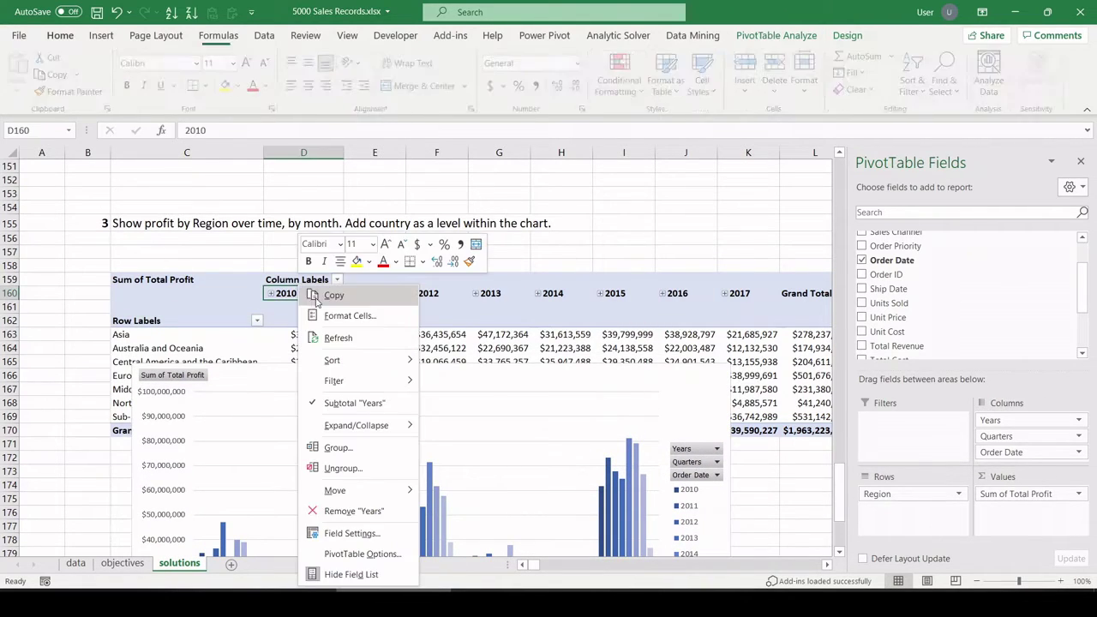
{"action": "left_click", "coordinate": [319, 469]}
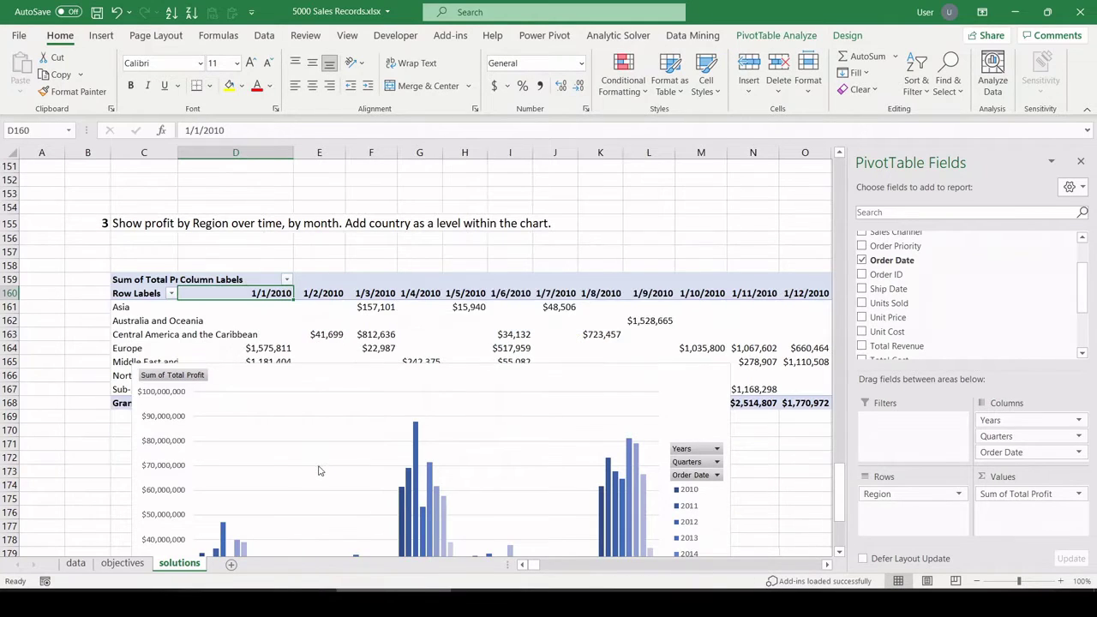
{"action": "left_click", "coordinate": [552, 341]}
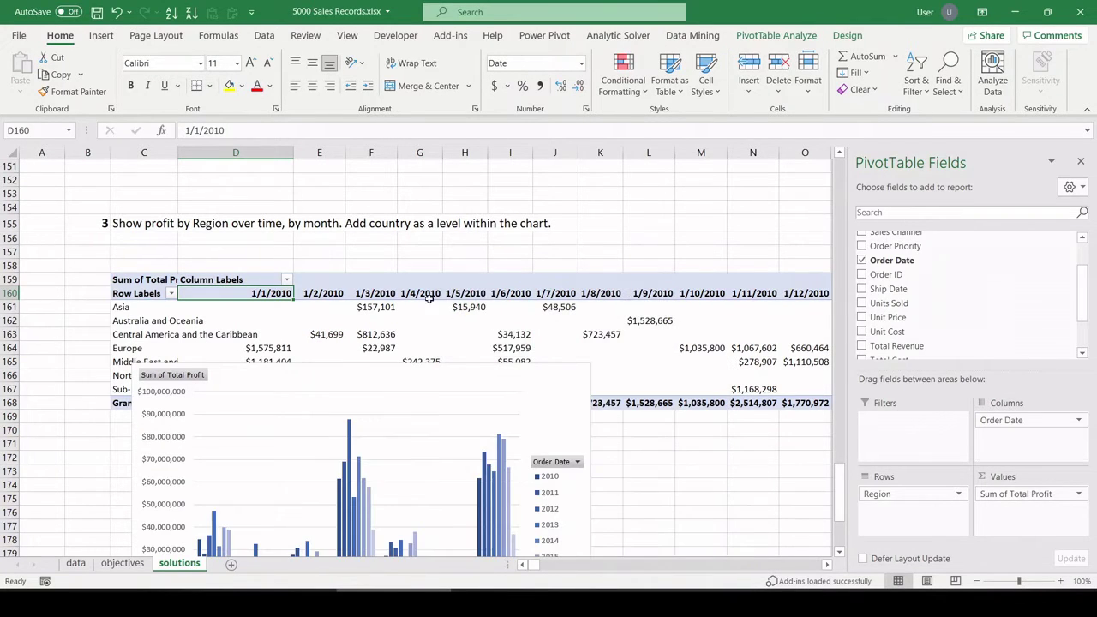
- Regroup order dates by Months and Years instead of Hours, then move the chart up
{"action": "right_click", "coordinate": [420, 293]}
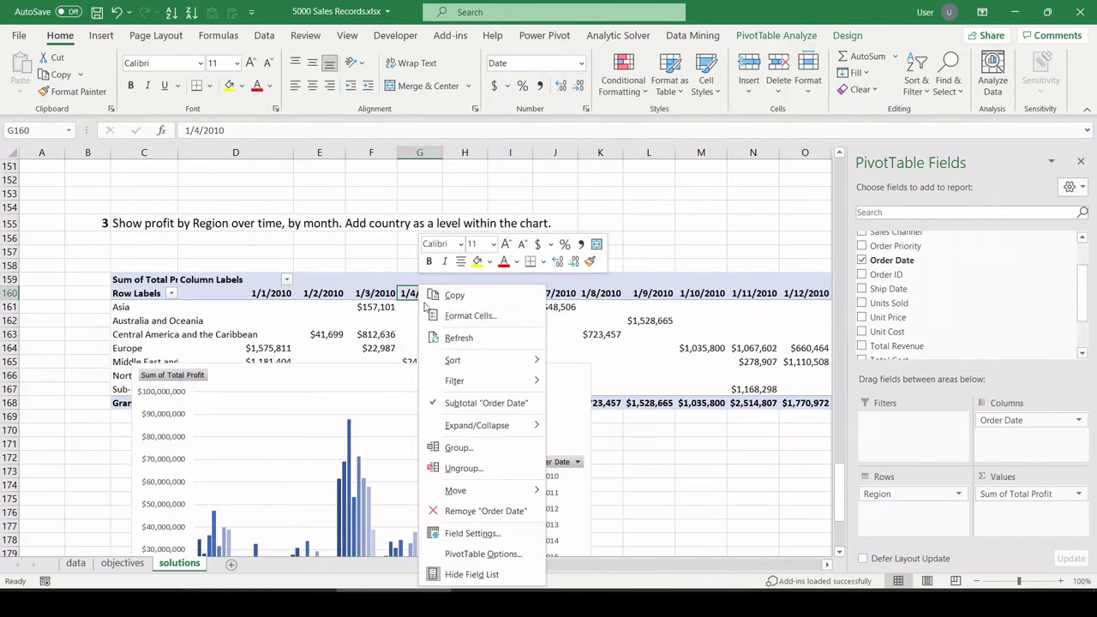
{"action": "left_click", "coordinate": [458, 447]}
{"action": "left_click", "coordinate": [406, 441]}
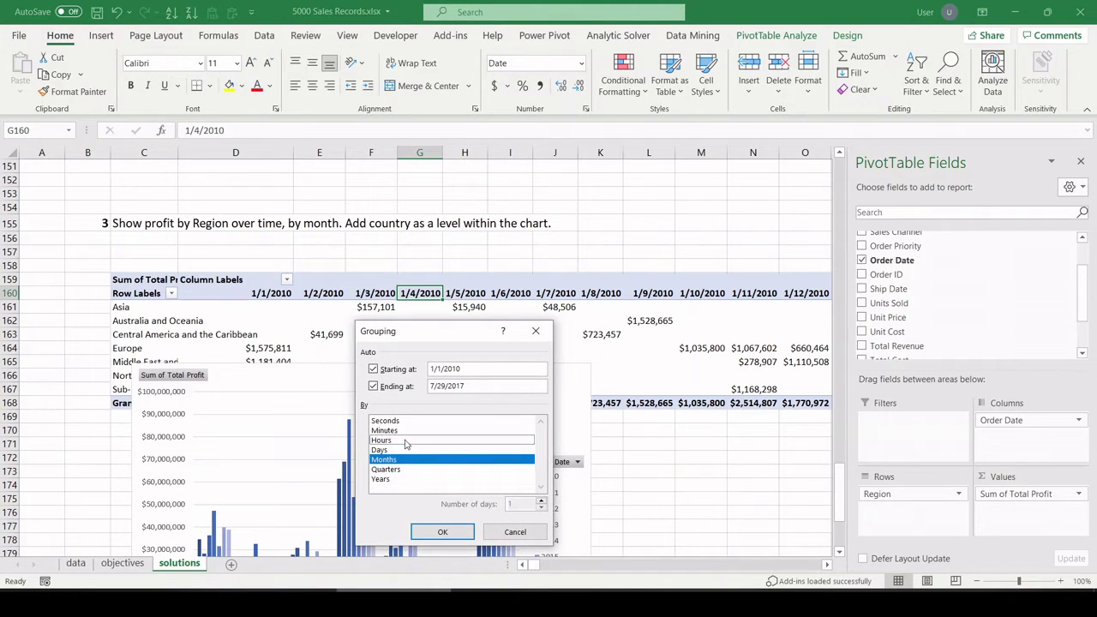
{"action": "left_click", "coordinate": [384, 479]}
{"action": "left_click", "coordinate": [441, 530]}
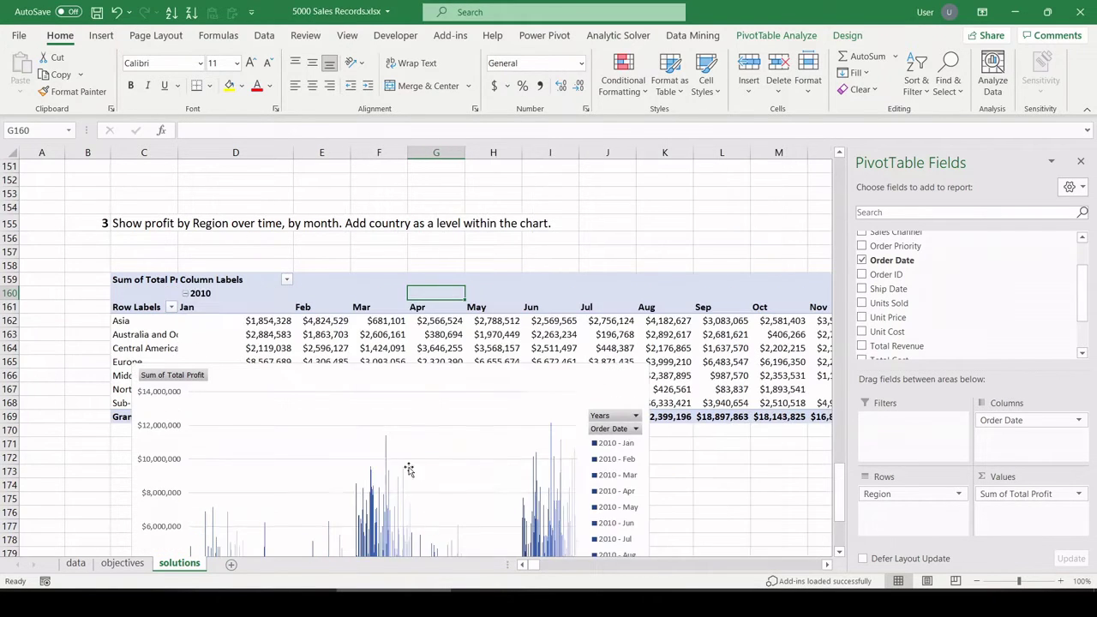
{"action": "left_click_drag", "start_coordinate": [392, 382], "coordinate": [345, 193]}
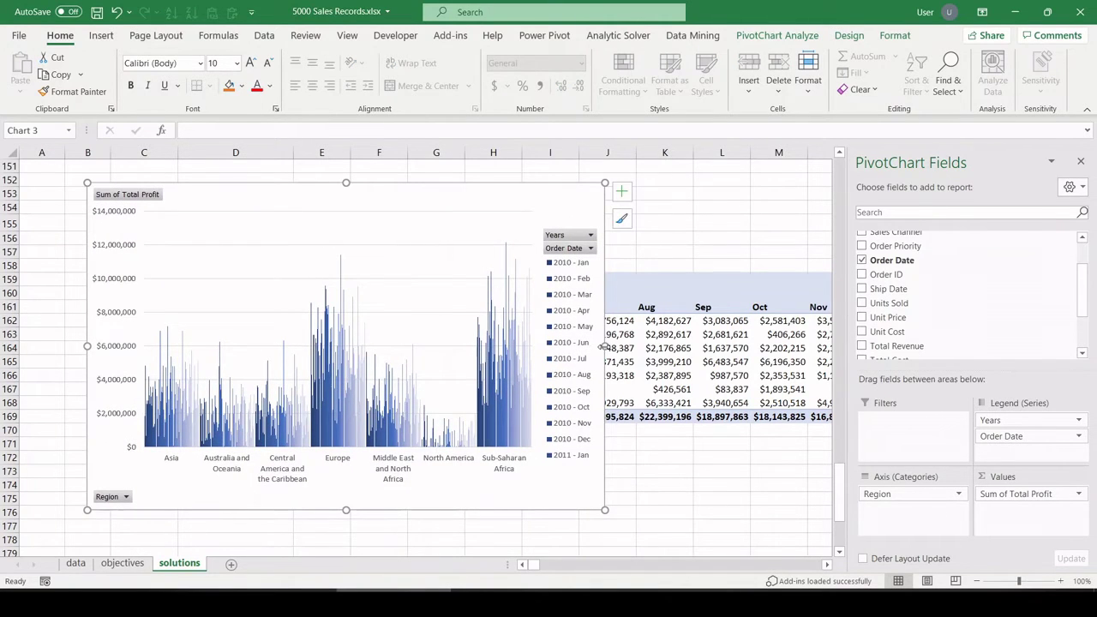
- Widen the monthly profit chart on both sides and move it below its pivot table
{"action": "left_click_drag", "start_coordinate": [604, 346], "coordinate": [782, 346]}
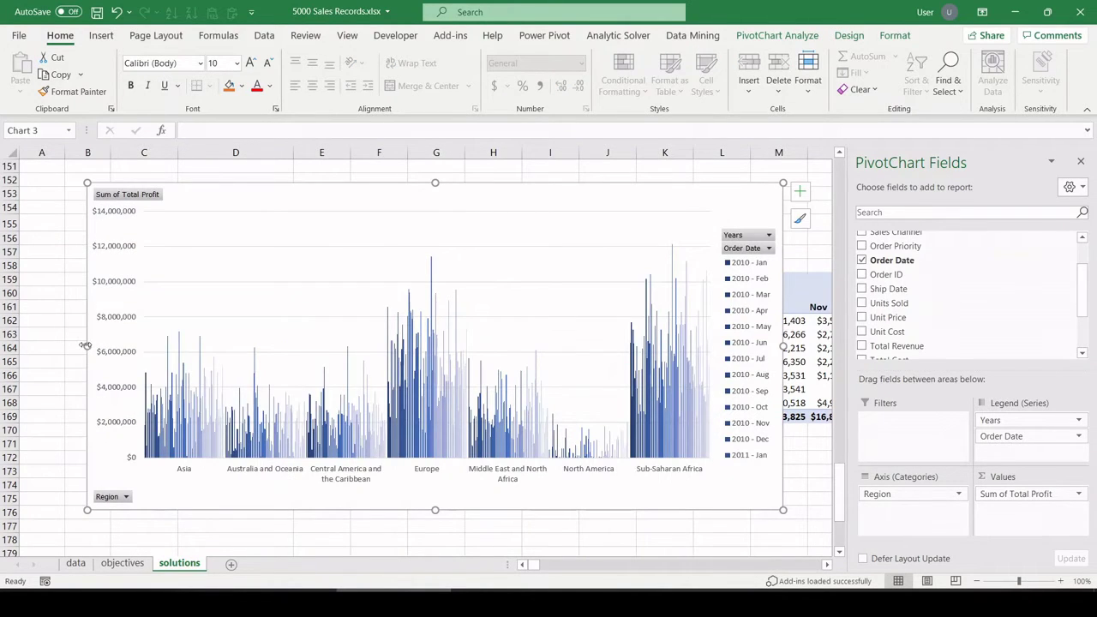
{"action": "left_click_drag", "start_coordinate": [84, 346], "coordinate": [57, 346]}
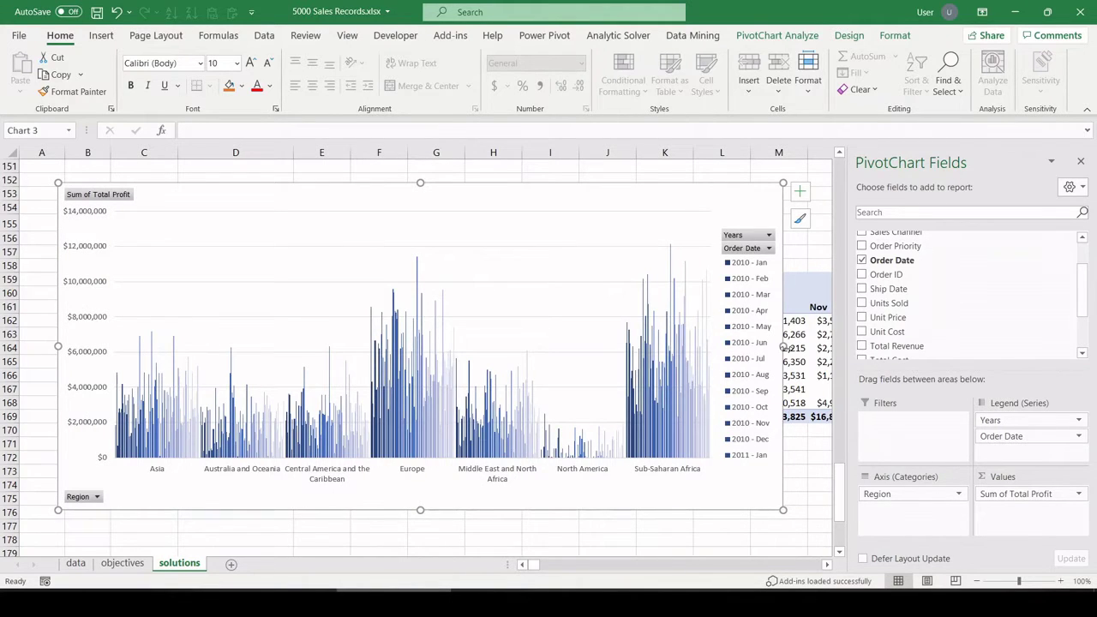
{"action": "left_click_drag", "start_coordinate": [782, 346], "coordinate": [816, 346]}
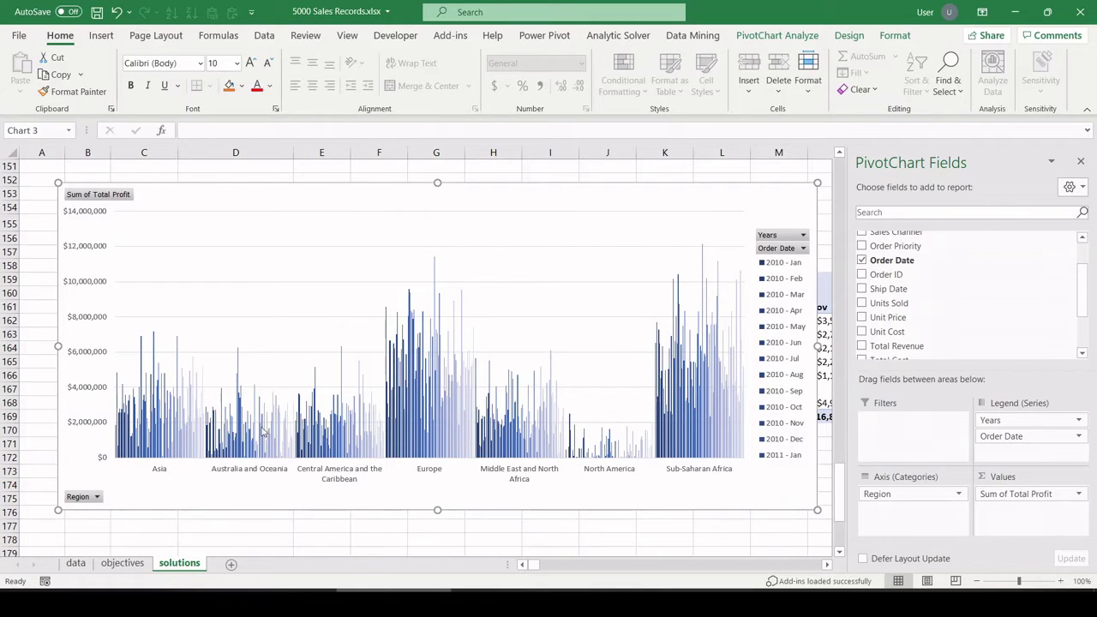
{"action": "left_click_drag", "start_coordinate": [359, 204], "coordinate": [375, 467]}
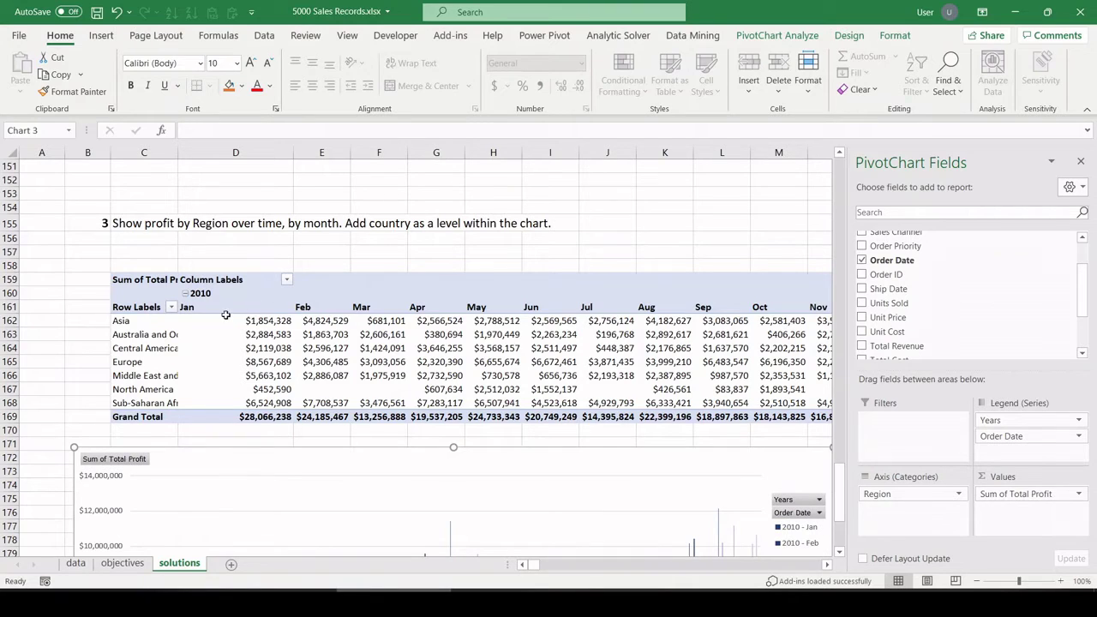
{"action": "scroll", "coordinate": [174, 321], "scroll_direction": "down", "scroll_amount": 20}
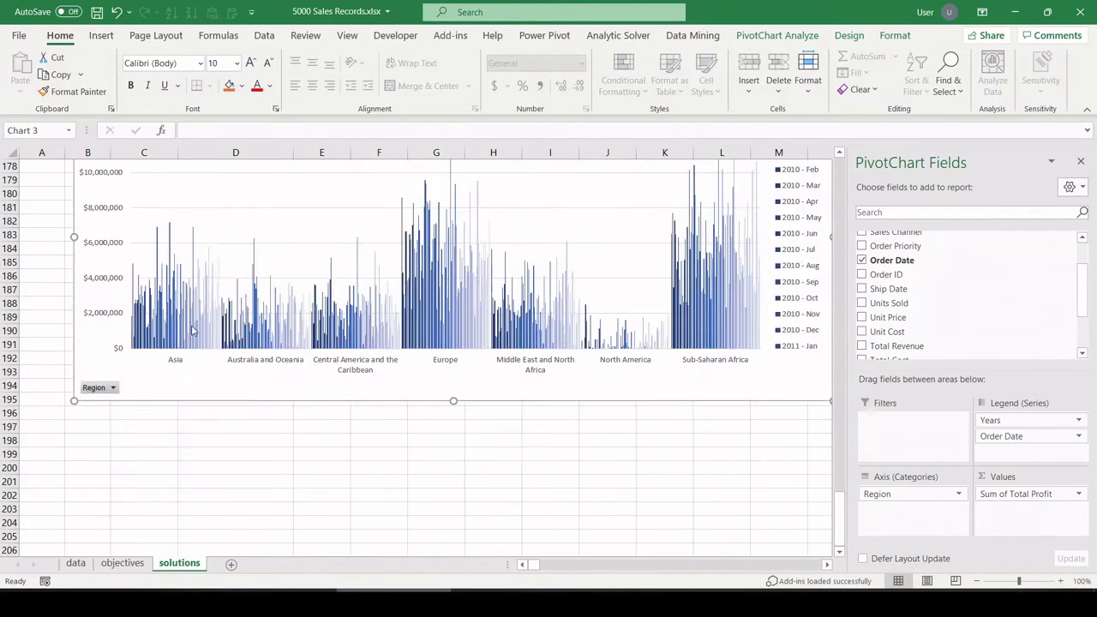
- Copy objective 4 'Show sales volume by item over time.' into cell B200 of the solutions sheet
{"action": "left_click", "coordinate": [123, 563]}
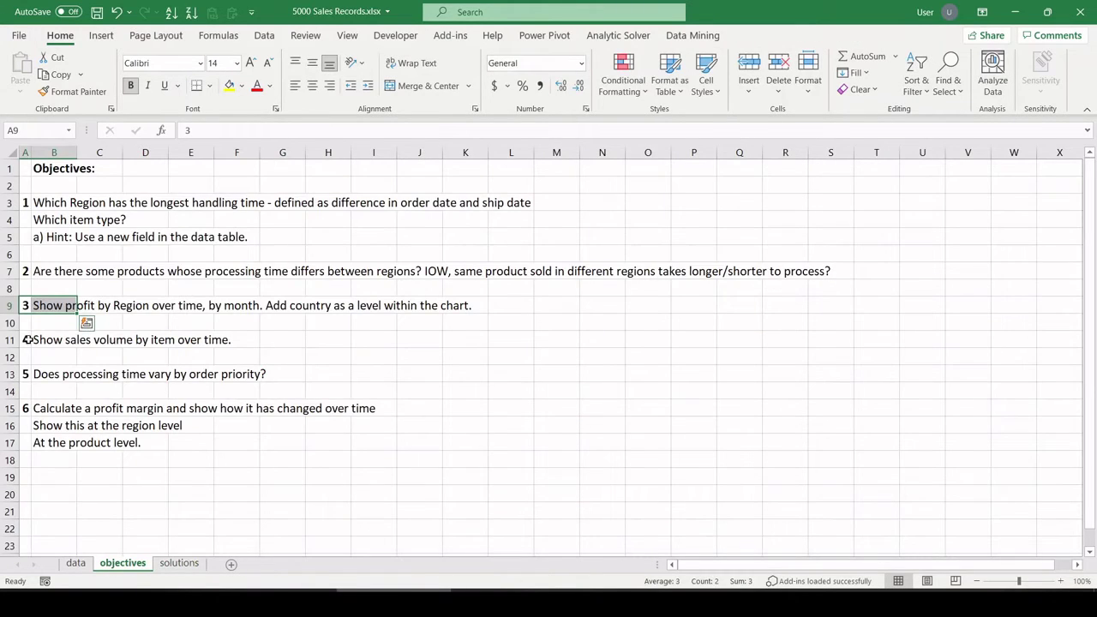
{"action": "left_click", "coordinate": [28, 340]}
{"action": "key", "text": "ctrl+c"}
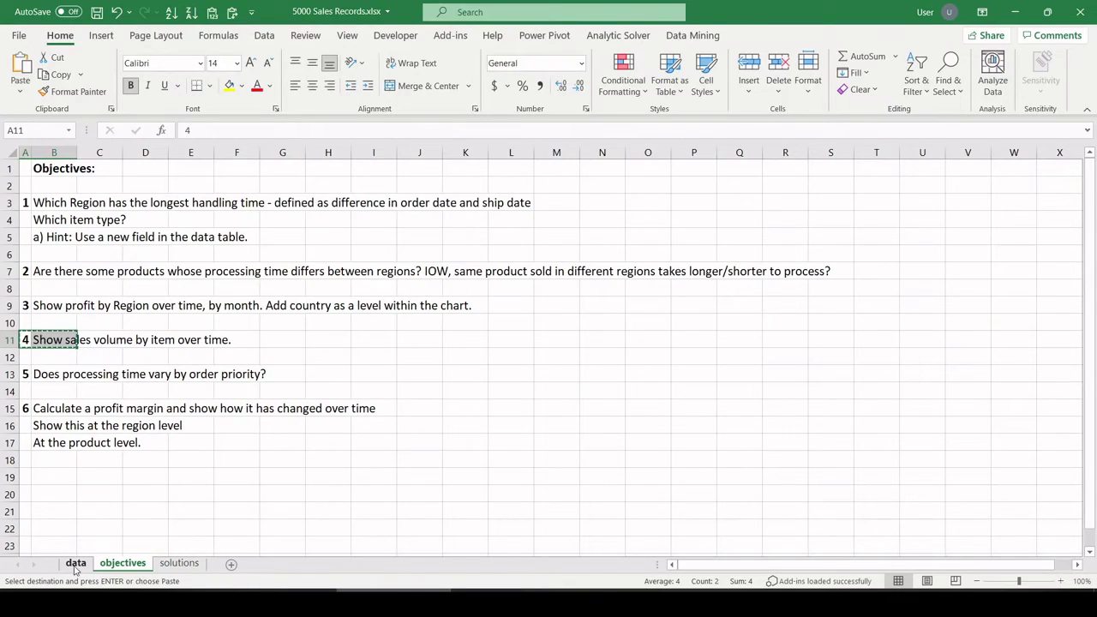
{"action": "left_click", "coordinate": [75, 563]}
{"action": "left_click", "coordinate": [179, 563]}
{"action": "scroll", "coordinate": [54, 360], "scroll_direction": "up", "scroll_amount": 10}
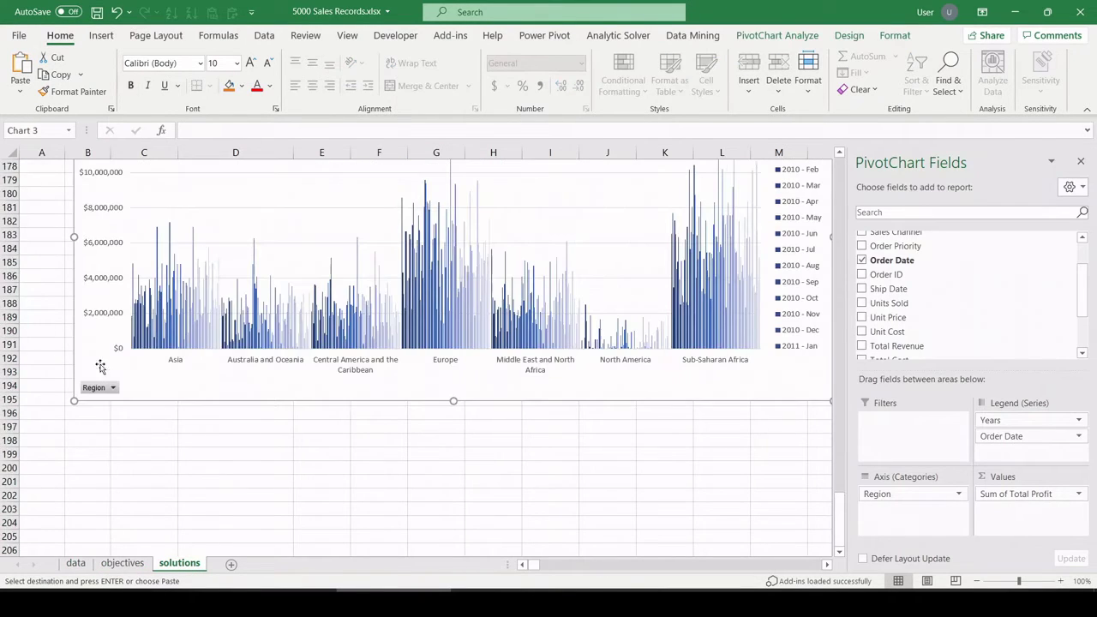
{"action": "left_click", "coordinate": [85, 468]}
{"action": "key", "text": "ctrl+v"}
{"action": "scroll", "coordinate": [125, 410], "scroll_direction": "down", "scroll_amount": 6}
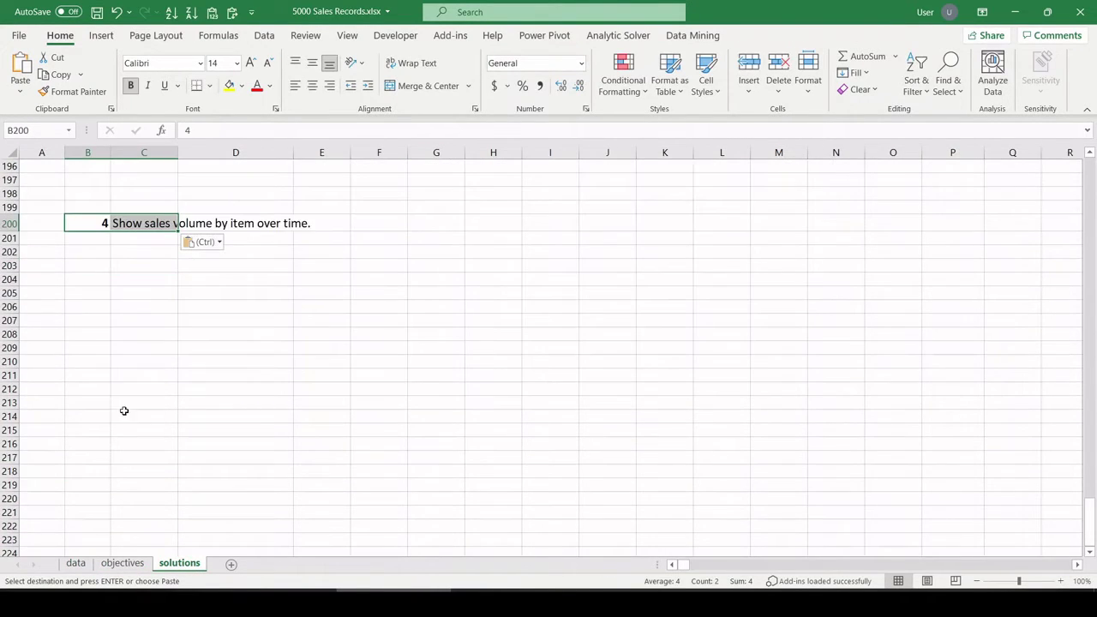
{"action": "left_click", "coordinate": [141, 268]}
{"action": "left_click", "coordinate": [149, 224]}
{"action": "left_click", "coordinate": [155, 260]}
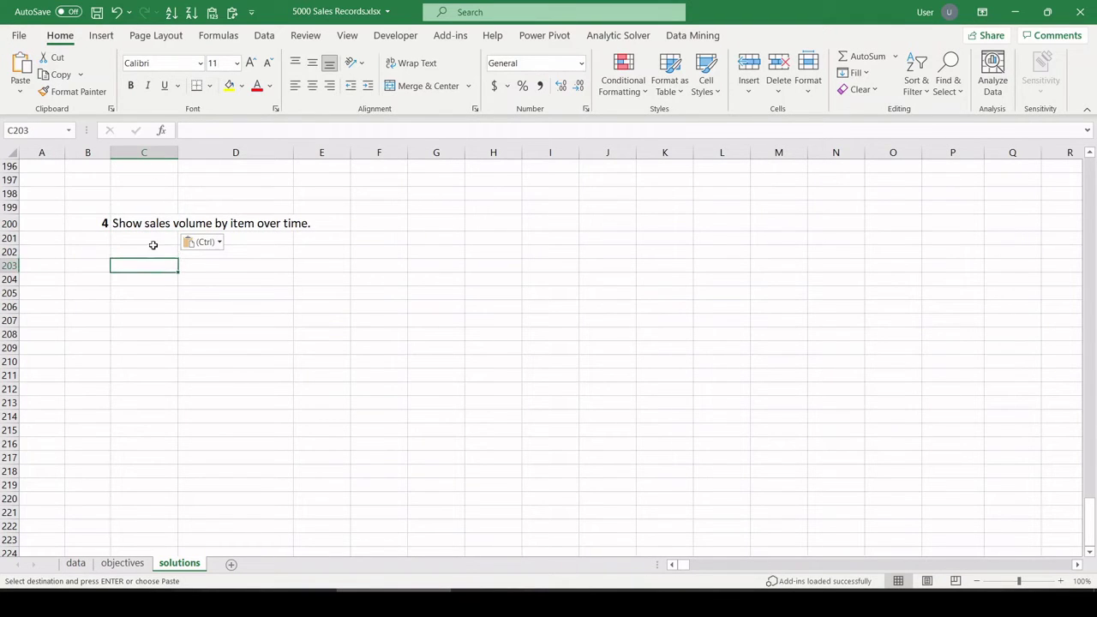
- Create an empty PivotTable from the data sheet at location solutions!$C$203
{"action": "left_click", "coordinate": [75, 563]}
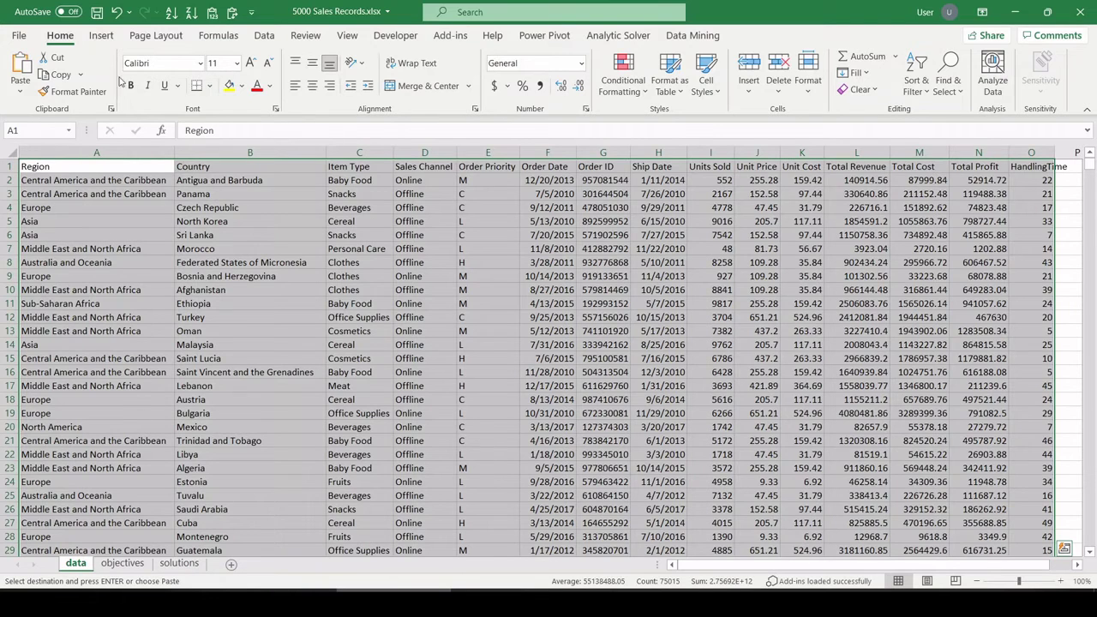
{"action": "left_click", "coordinate": [101, 35]}
{"action": "left_click", "coordinate": [26, 68]}
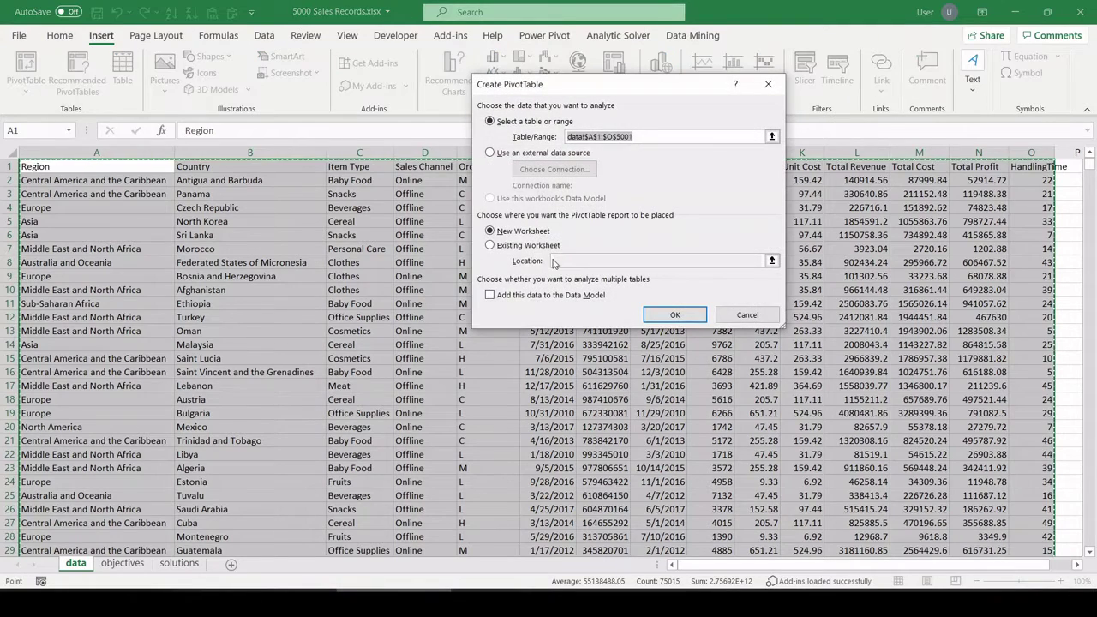
{"action": "left_click", "coordinate": [540, 246]}
{"action": "left_click", "coordinate": [675, 315]}
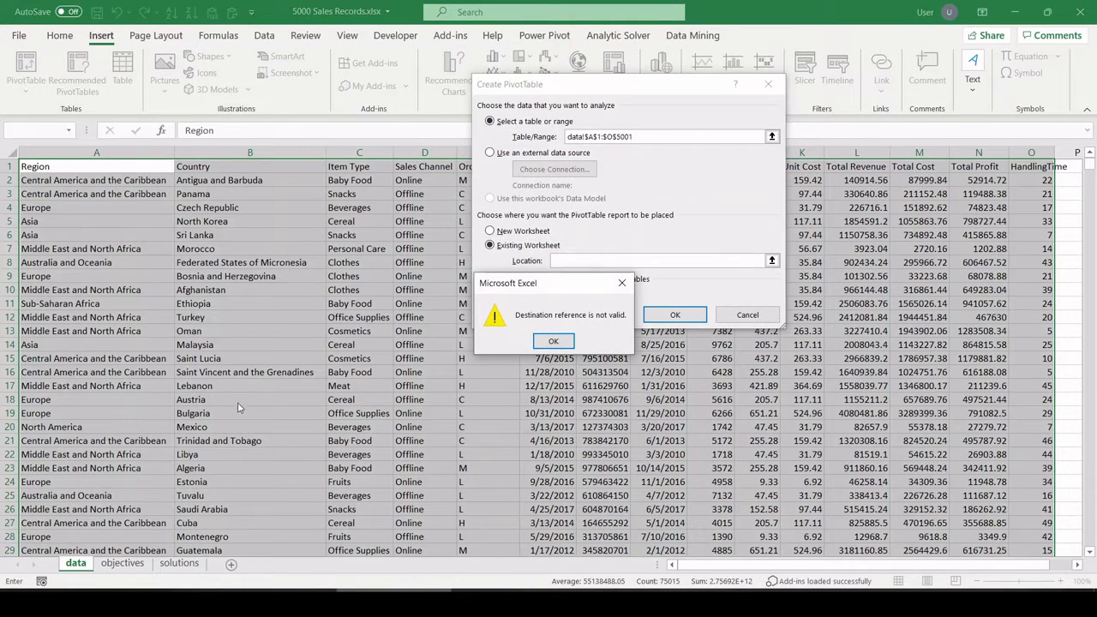
{"action": "left_click", "coordinate": [553, 342]}
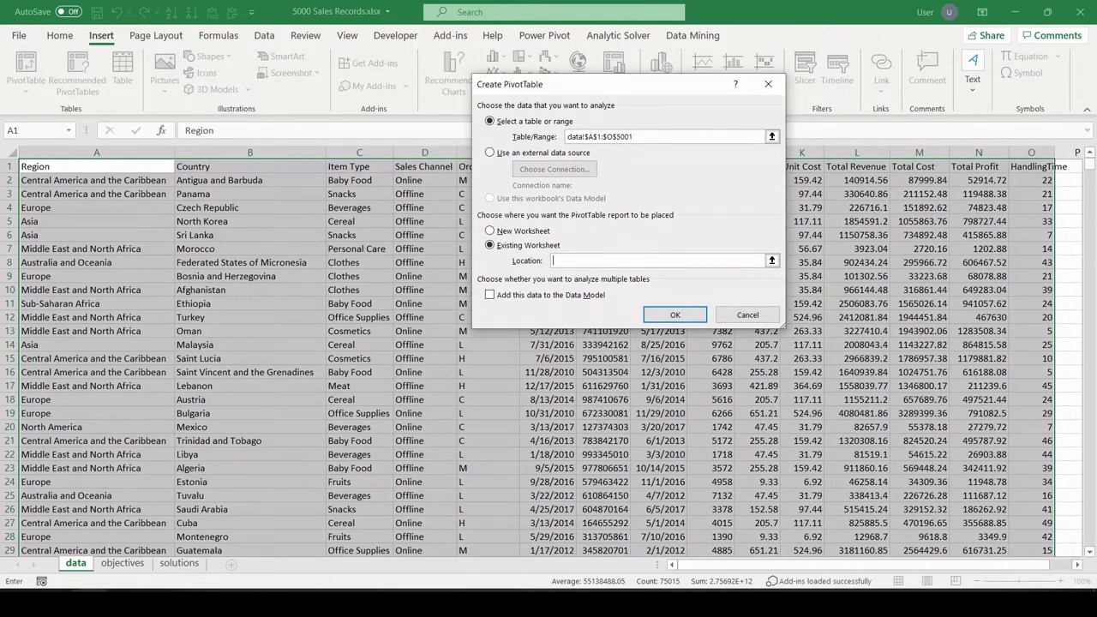
{"action": "left_click", "coordinate": [179, 563]}
{"action": "left_click", "coordinate": [135, 259]}
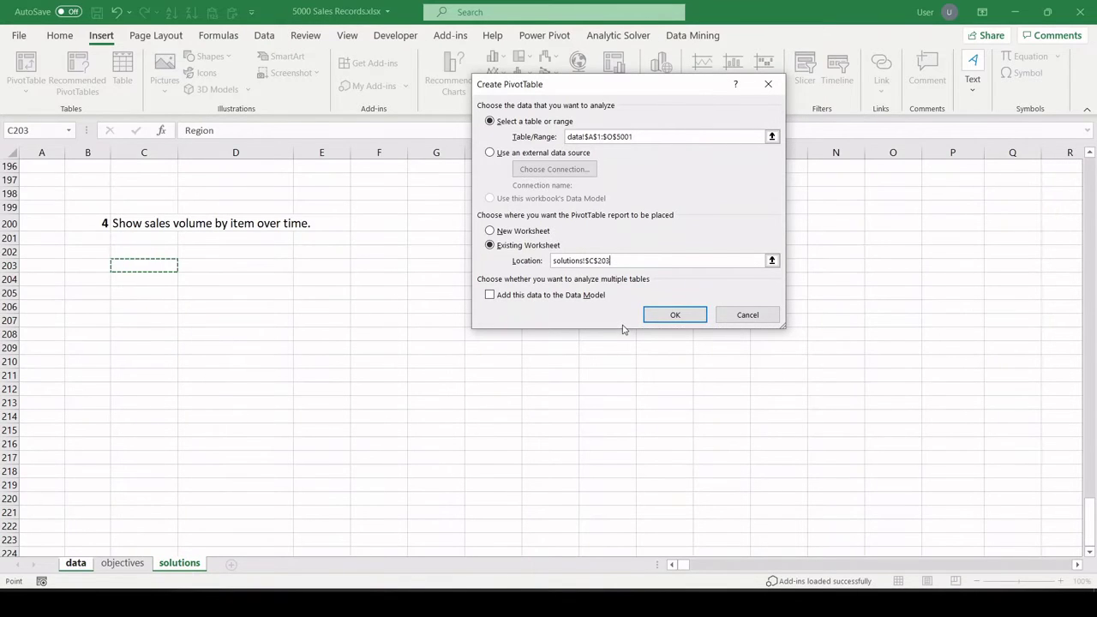
{"action": "left_click", "coordinate": [675, 314]}
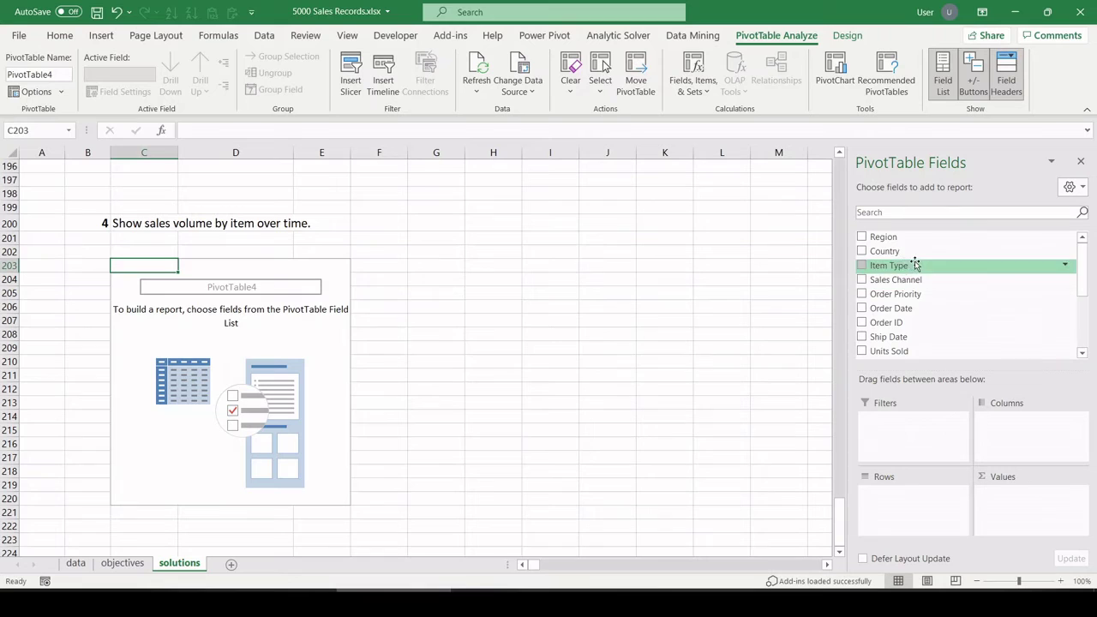
- Put Item Type in the pivot rows and sum Units Sold as values
{"action": "left_click_drag", "start_coordinate": [915, 265], "coordinate": [908, 508]}
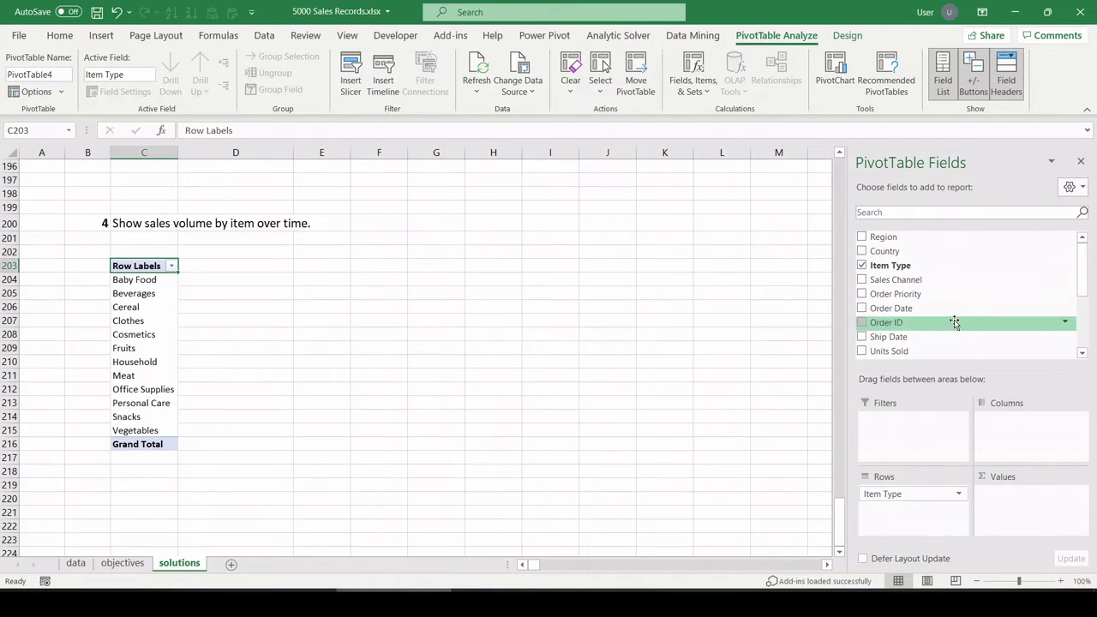
{"action": "scroll", "coordinate": [954, 322], "scroll_direction": "down", "scroll_amount": 3}
{"action": "scroll", "coordinate": [936, 318], "scroll_direction": "up", "scroll_amount": 1}
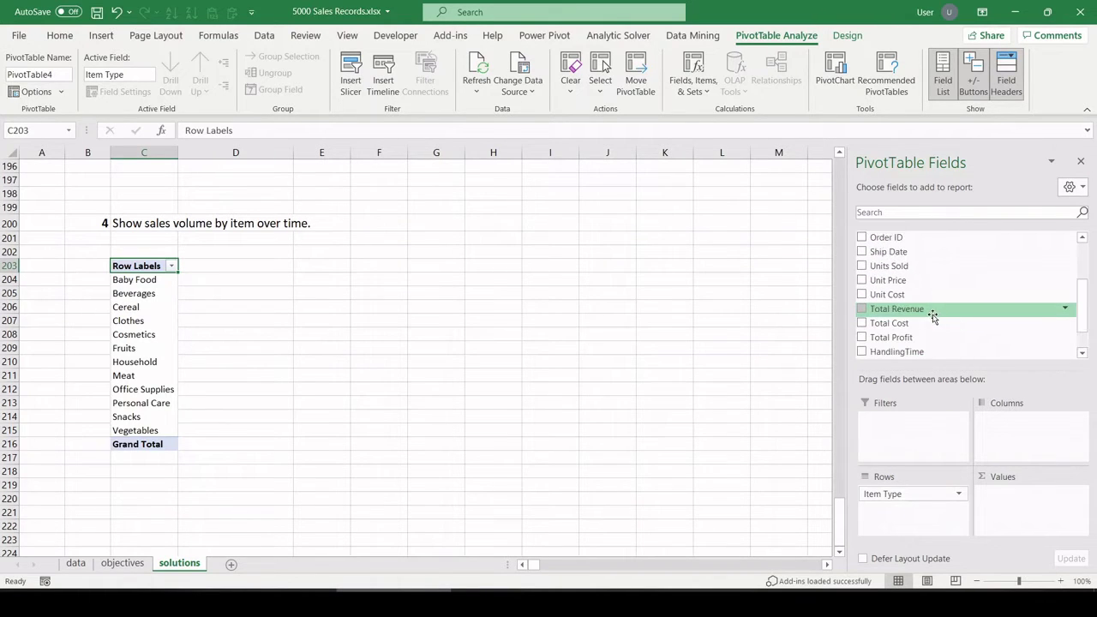
{"action": "left_click_drag", "start_coordinate": [934, 265], "coordinate": [1042, 507]}
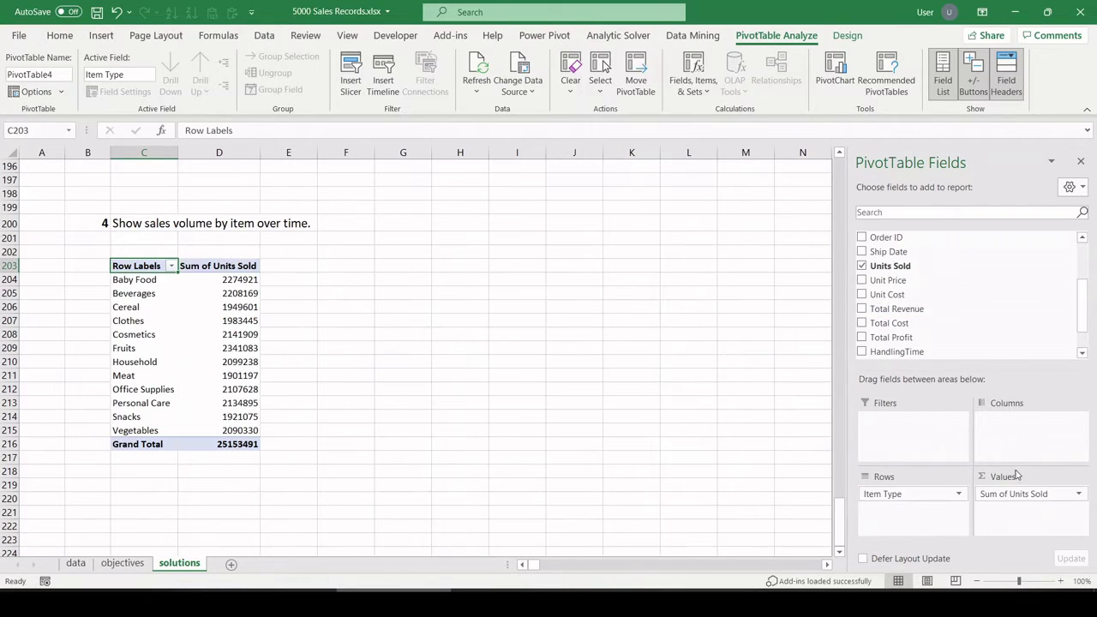
- Format the Units Sold values as Number with 0 decimals and a thousands separator
{"action": "left_click", "coordinate": [1077, 493]}
{"action": "left_click", "coordinate": [1011, 474]}
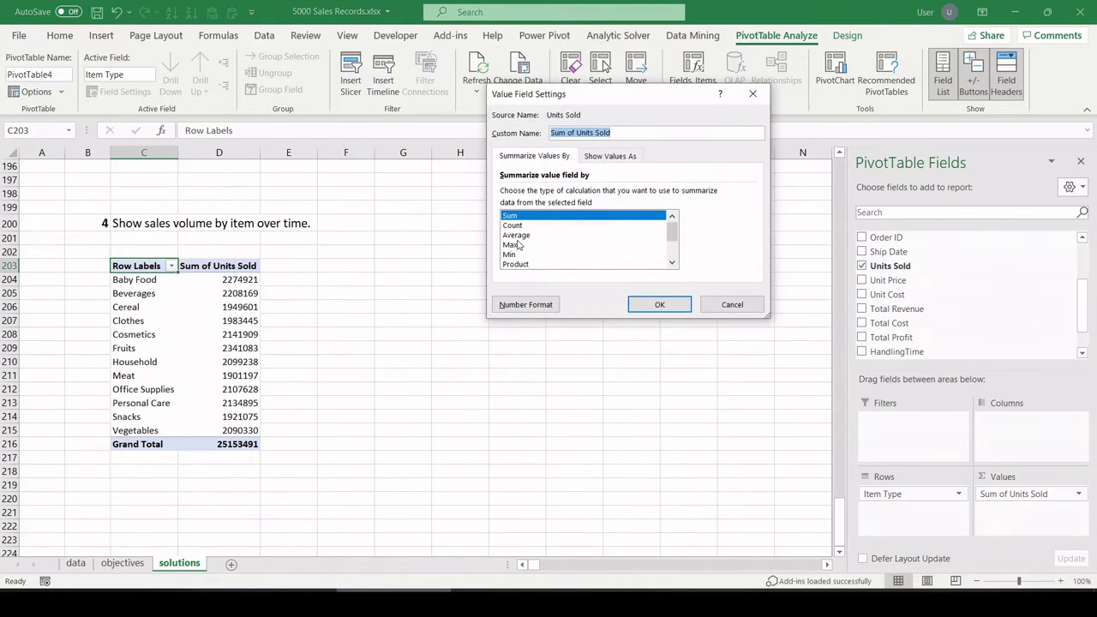
{"action": "left_click", "coordinate": [519, 304]}
{"action": "left_click", "coordinate": [495, 110]}
{"action": "left_click", "coordinate": [493, 100]}
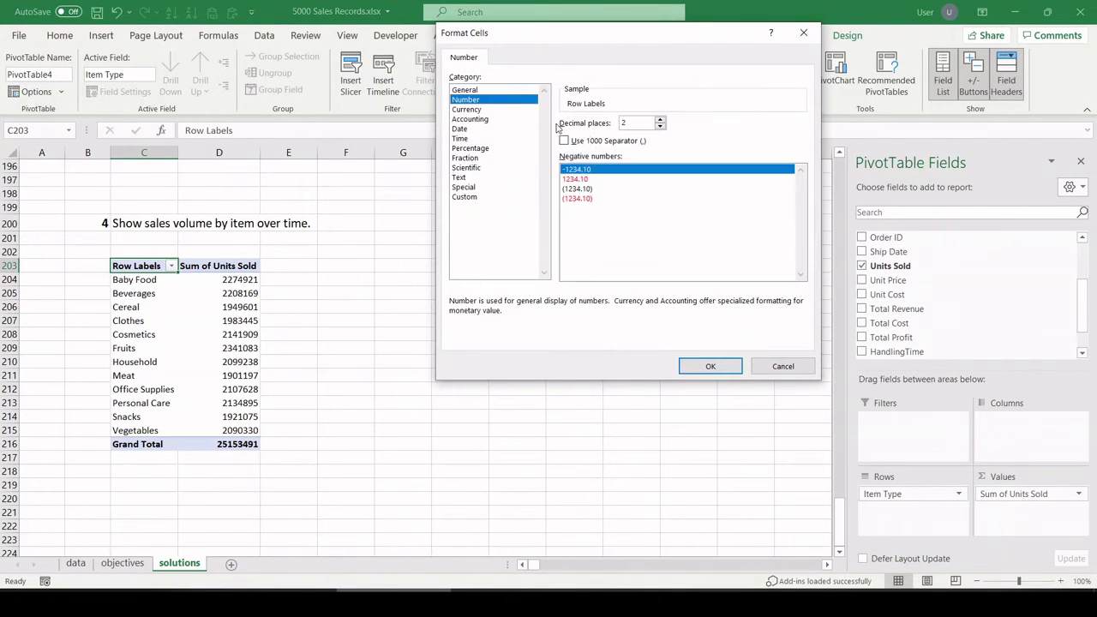
{"action": "left_click", "coordinate": [661, 126]}
{"action": "left_click", "coordinate": [661, 126]}
{"action": "left_click", "coordinate": [629, 140]}
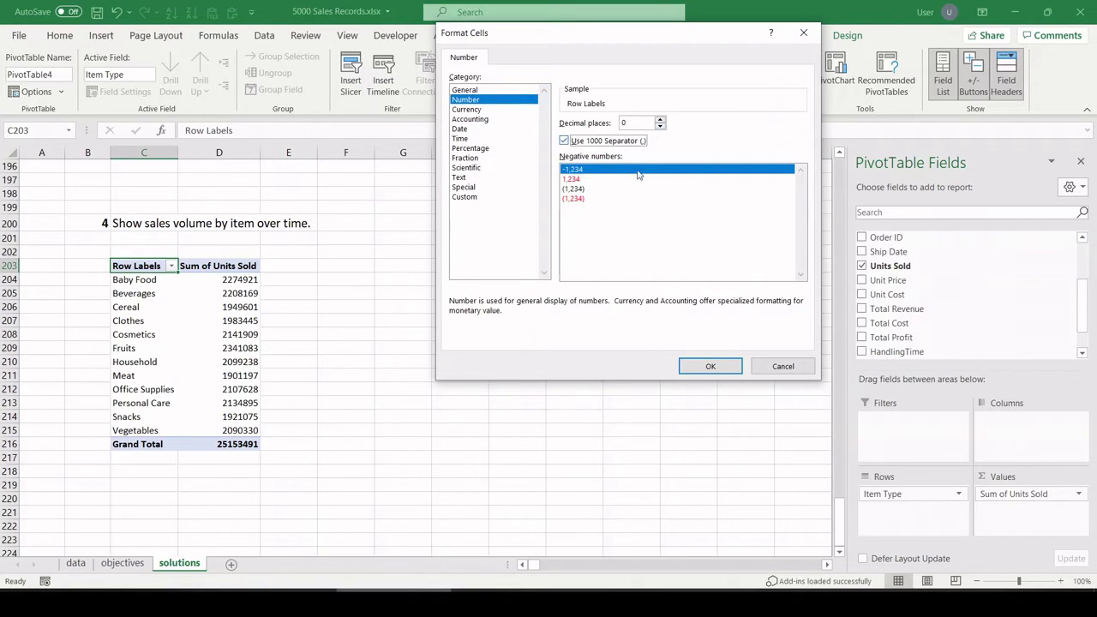
{"action": "left_click", "coordinate": [698, 364]}
{"action": "left_click", "coordinate": [660, 304]}
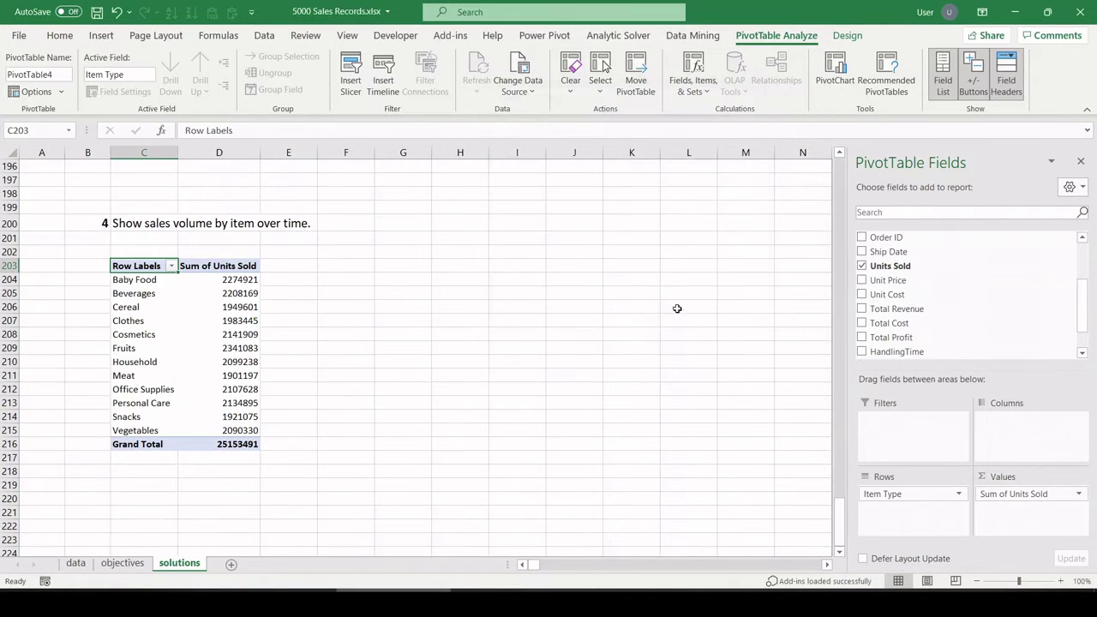
- Add Order Date as columns to show units sold for each year 2010–2017
{"action": "scroll", "coordinate": [992, 287], "scroll_direction": "up", "scroll_amount": 1}
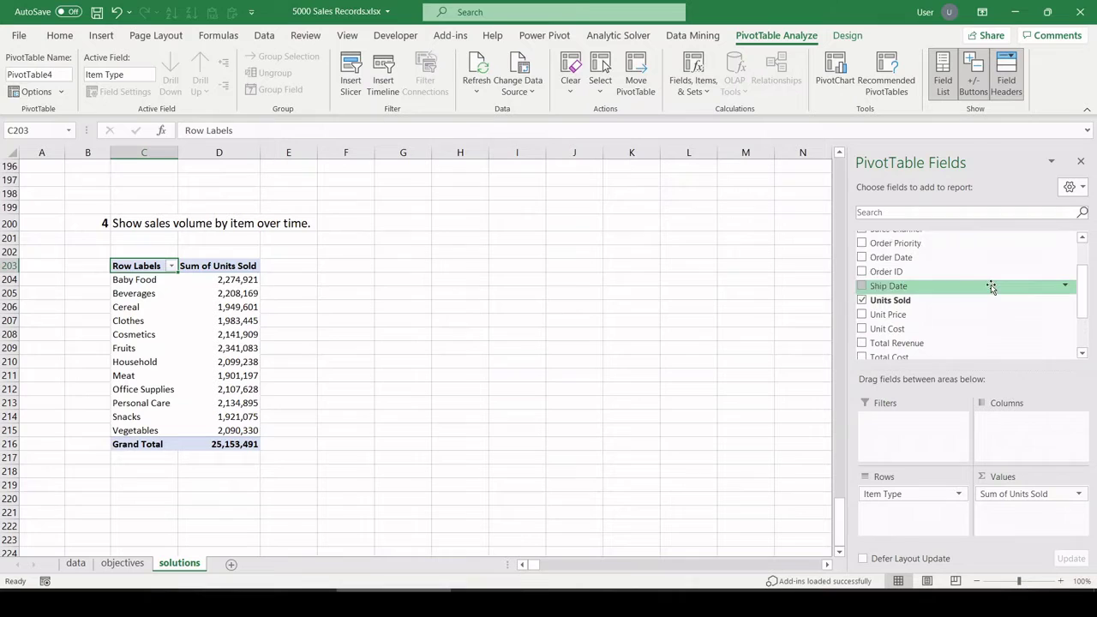
{"action": "left_click_drag", "start_coordinate": [948, 262], "coordinate": [1020, 428]}
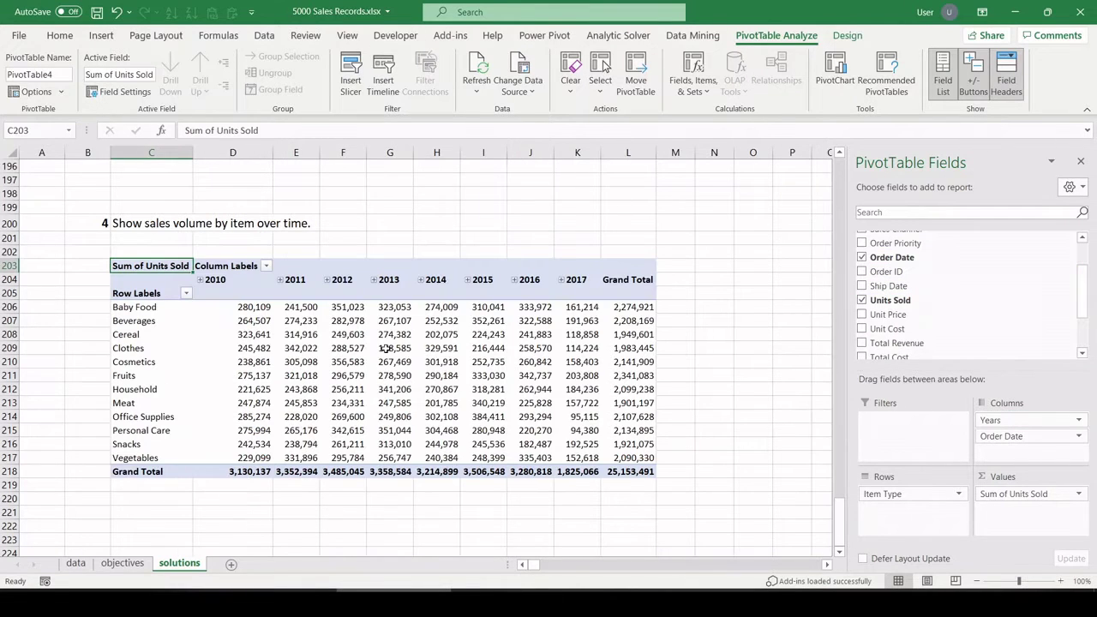
{"action": "left_click", "coordinate": [296, 320]}
- Insert a clustered column pivot chart of units sold by item type and enlarge it
{"action": "left_click", "coordinate": [102, 35]}
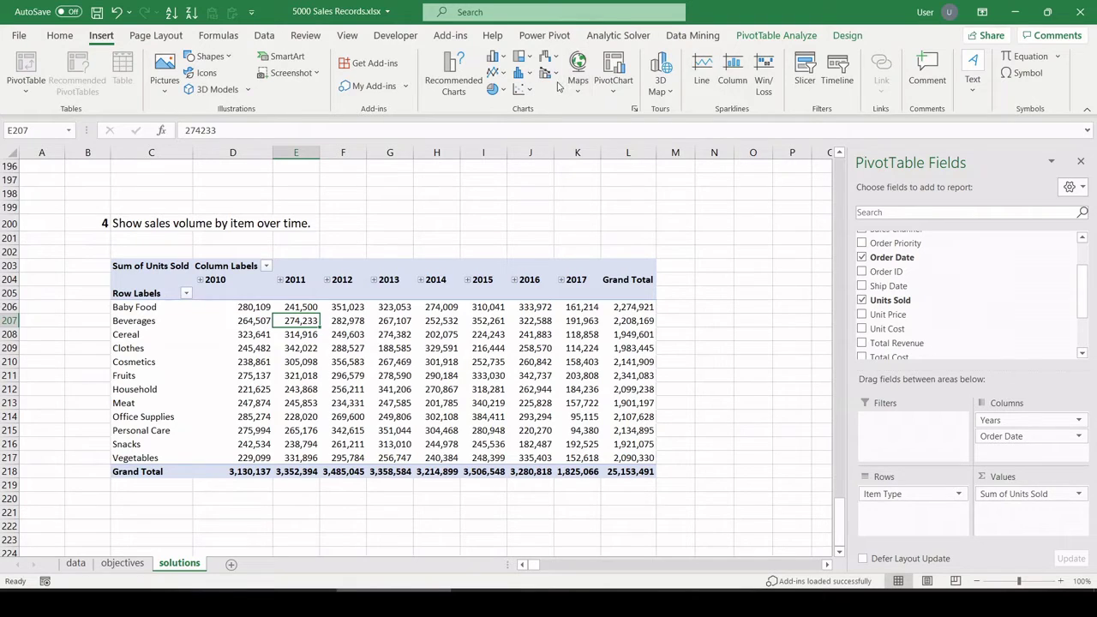
{"action": "left_click", "coordinate": [495, 57]}
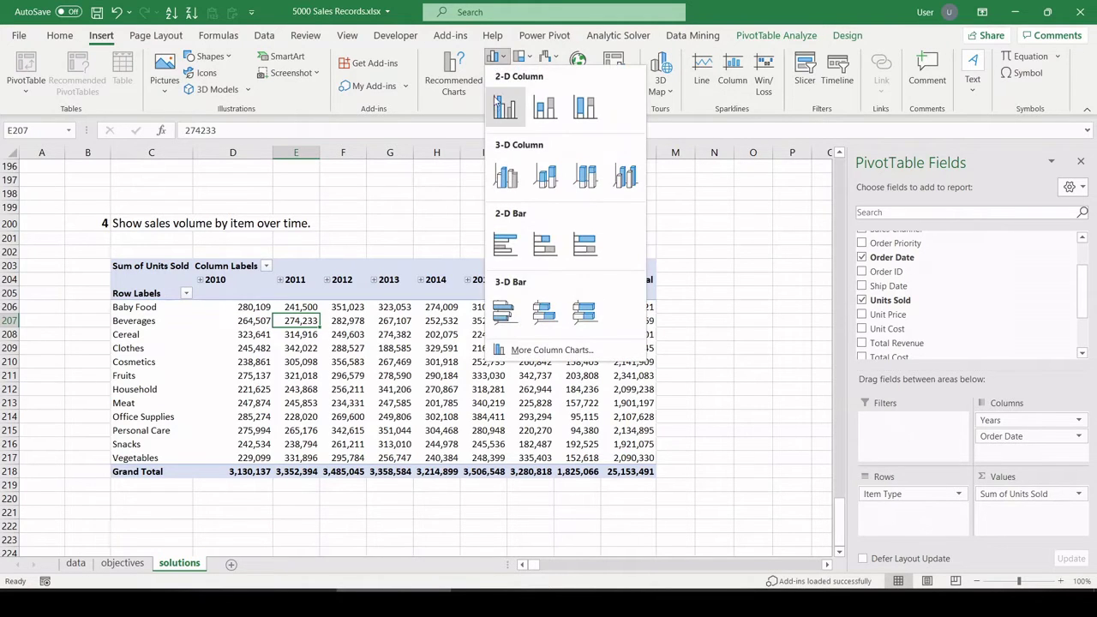
{"action": "left_click", "coordinate": [504, 107]}
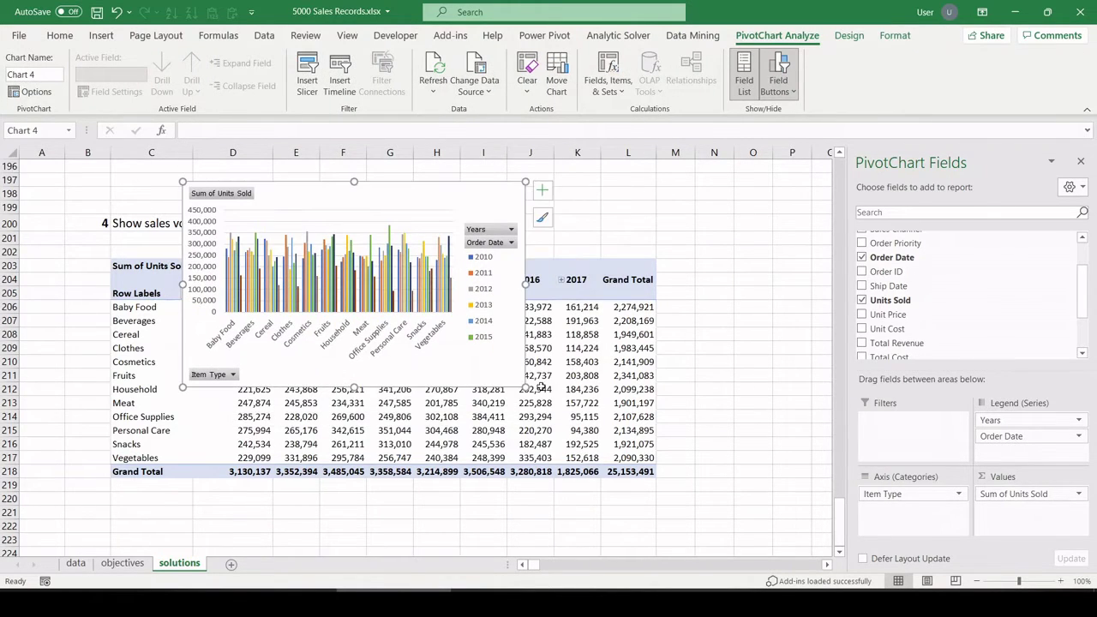
{"action": "left_click_drag", "start_coordinate": [525, 384], "coordinate": [704, 500]}
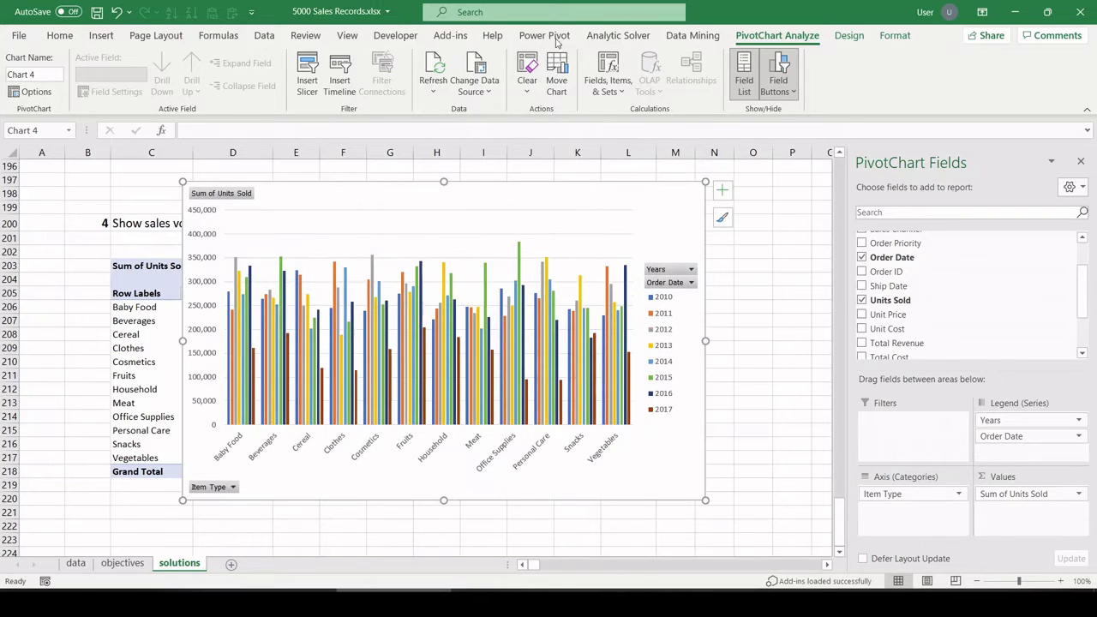
- Recolour the columns Monochromatic blue, enlarge the chart, and move it below the objective 4 table
{"action": "left_click", "coordinate": [848, 35]}
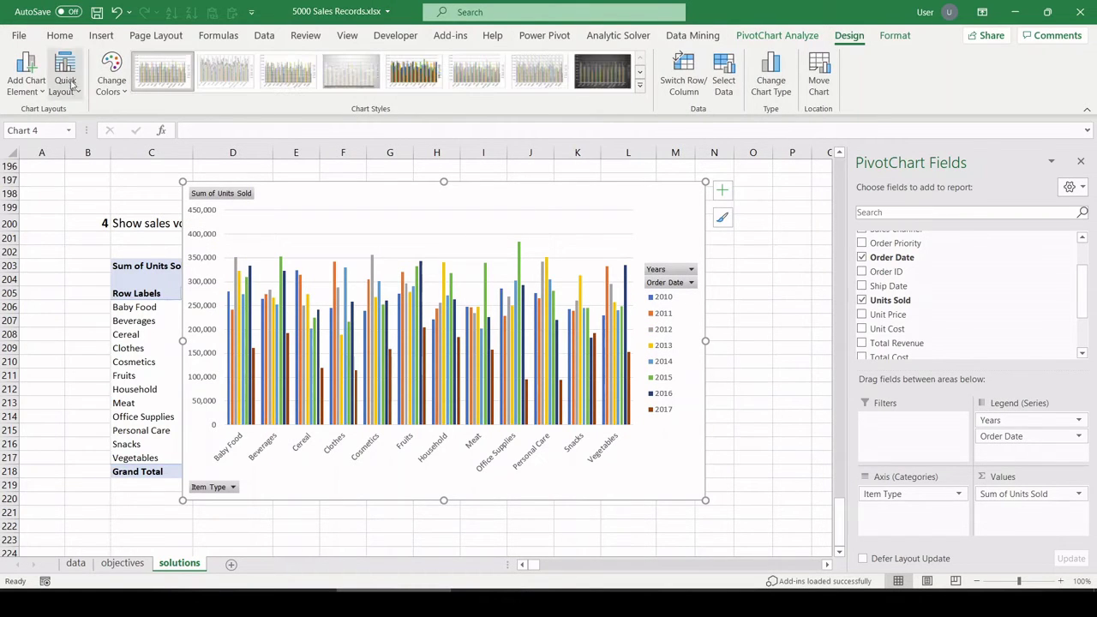
{"action": "left_click", "coordinate": [119, 91]}
{"action": "left_click", "coordinate": [146, 241]}
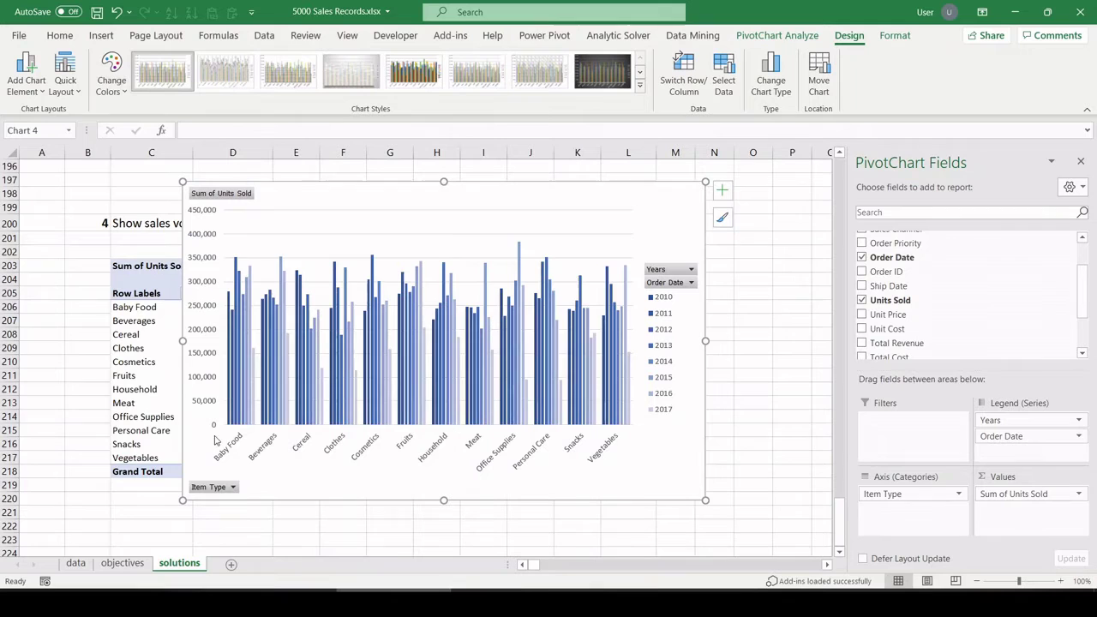
{"action": "left_click_drag", "start_coordinate": [182, 499], "coordinate": [92, 524]}
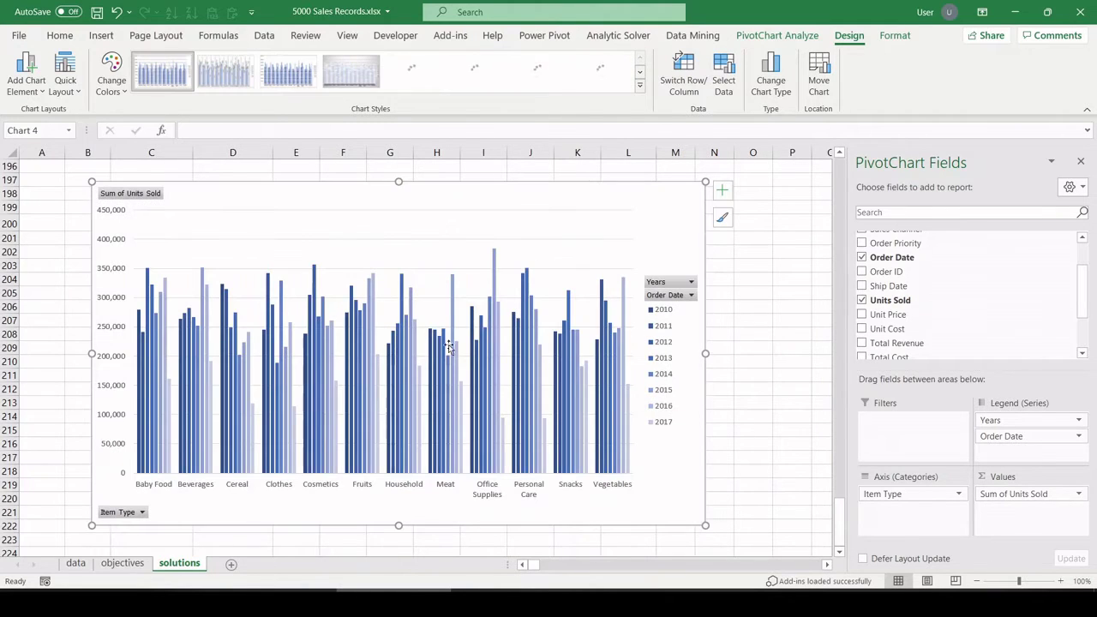
{"action": "left_click_drag", "start_coordinate": [708, 358], "coordinate": [803, 349]}
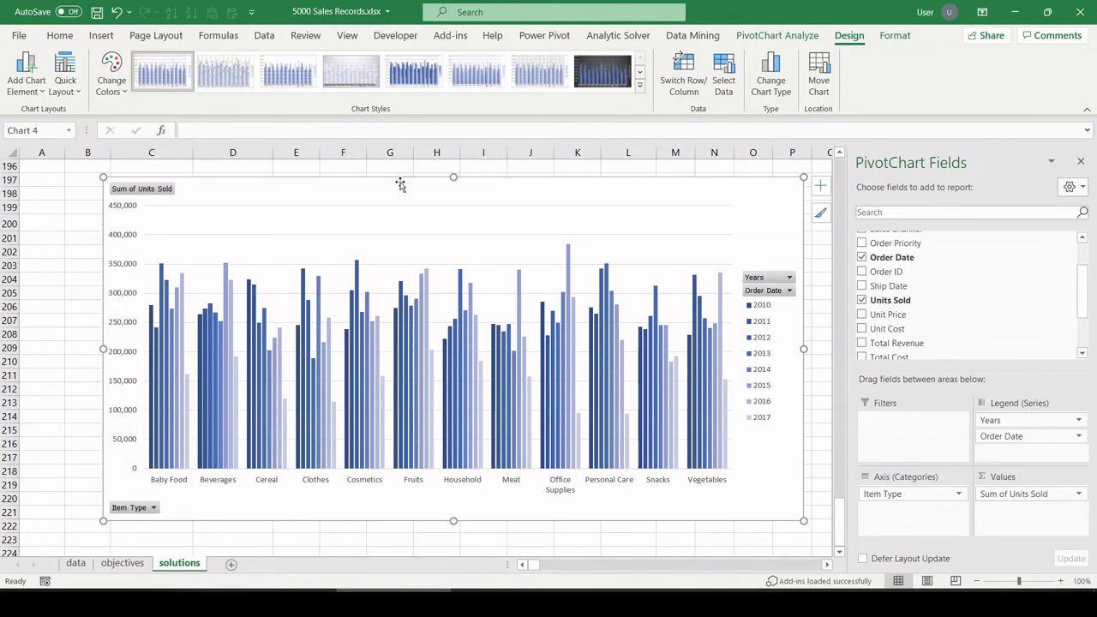
{"action": "left_click_drag", "start_coordinate": [399, 185], "coordinate": [389, 351]}
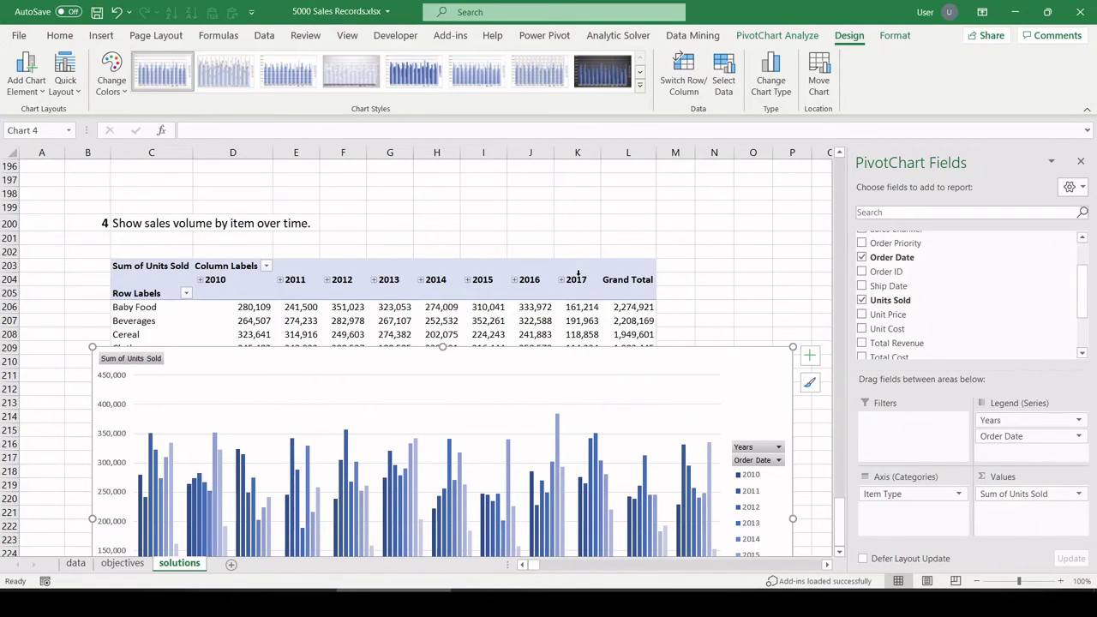
- Filter out 2017 so table and chart show 2010–2016, then move the chart up over the table
{"action": "left_click", "coordinate": [266, 266]}
{"action": "scroll", "coordinate": [137, 517], "scroll_direction": "down", "scroll_amount": 1}
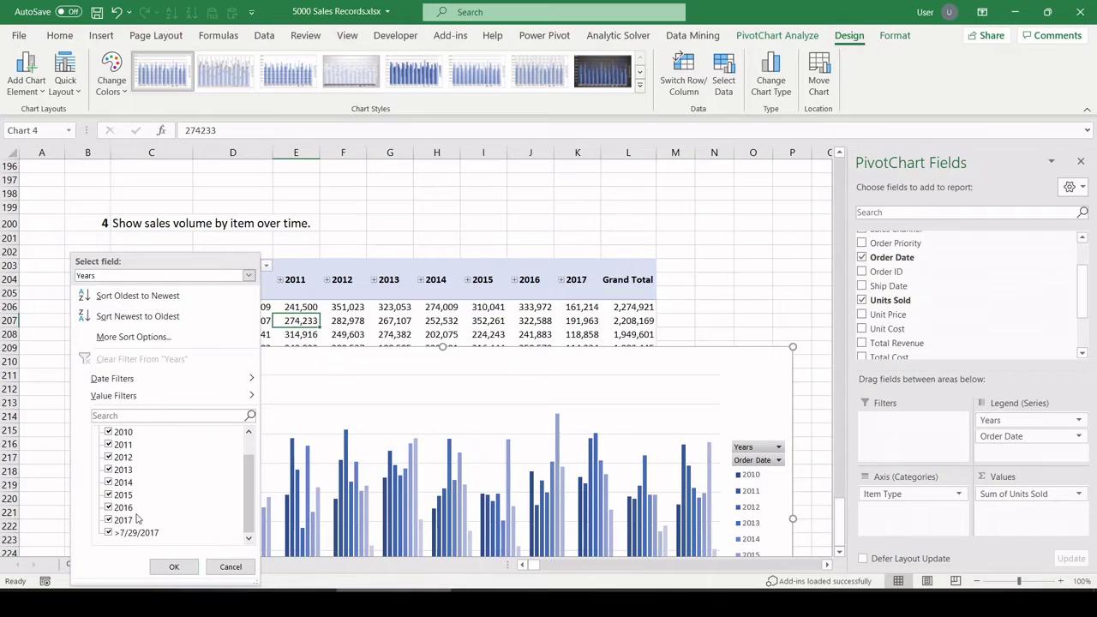
{"action": "left_click", "coordinate": [108, 520]}
{"action": "left_click", "coordinate": [174, 566]}
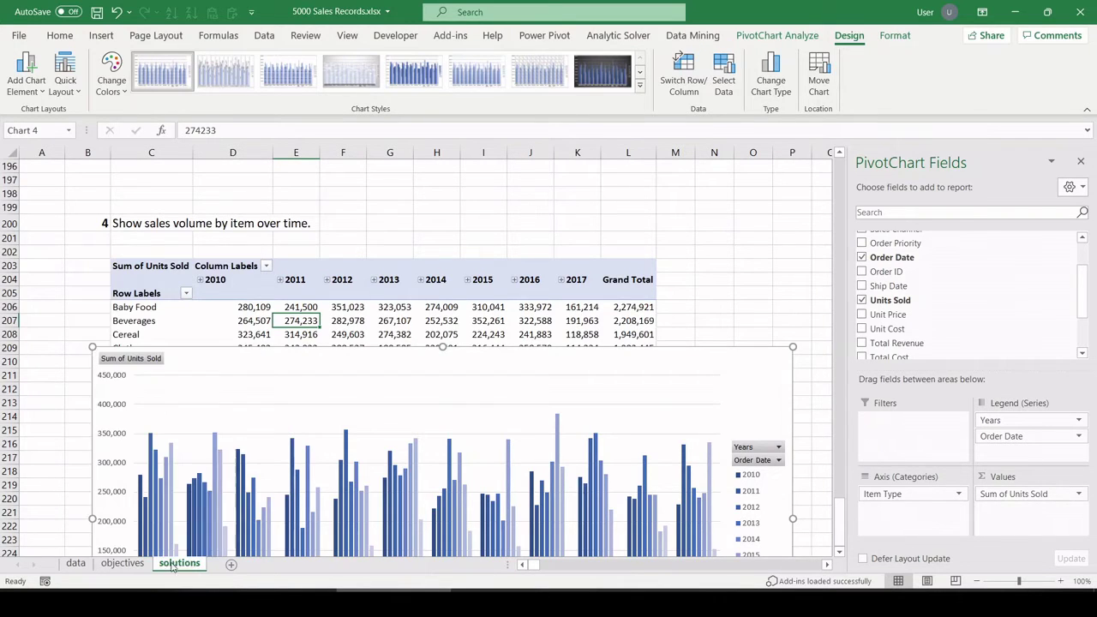
{"action": "left_click_drag", "start_coordinate": [450, 367], "coordinate": [446, 198]}
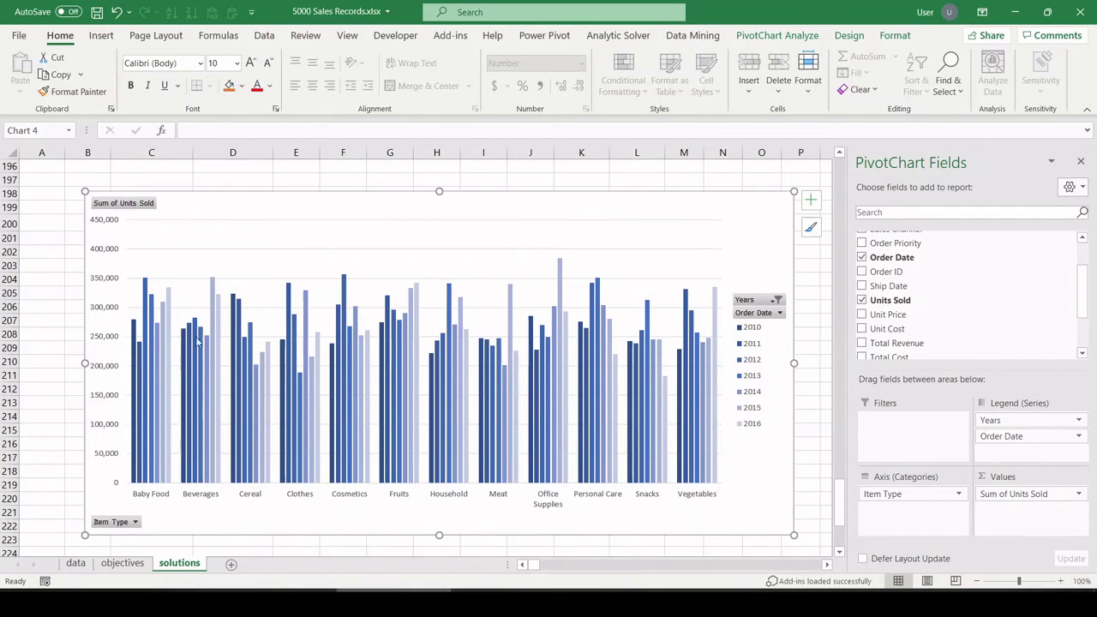
{"action": "mouse_move", "coordinate": [220, 325]}
- Copy the objective 5 question from objectives A13:B13 into solutions cell B234
{"action": "left_click", "coordinate": [121, 565]}
{"action": "mouse_move", "coordinate": [34, 377]}
{"action": "left_mouse_down"}
{"action": "mouse_move", "coordinate": [47, 375]}
{"action": "mouse_move", "coordinate": [23, 374]}
{"action": "left_mouse_up"}
{"action": "left_click", "coordinate": [87, 392]}
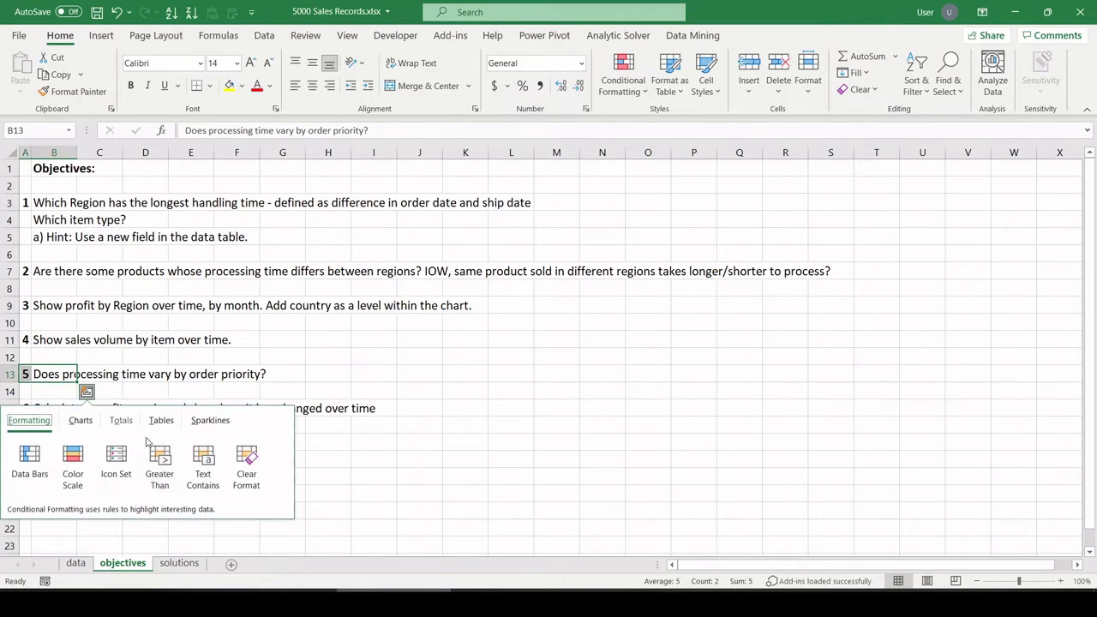
{"action": "left_click", "coordinate": [223, 378]}
{"action": "left_click_drag", "start_coordinate": [45, 378], "coordinate": [23, 374]}
{"action": "key", "text": "ctrl+c"}
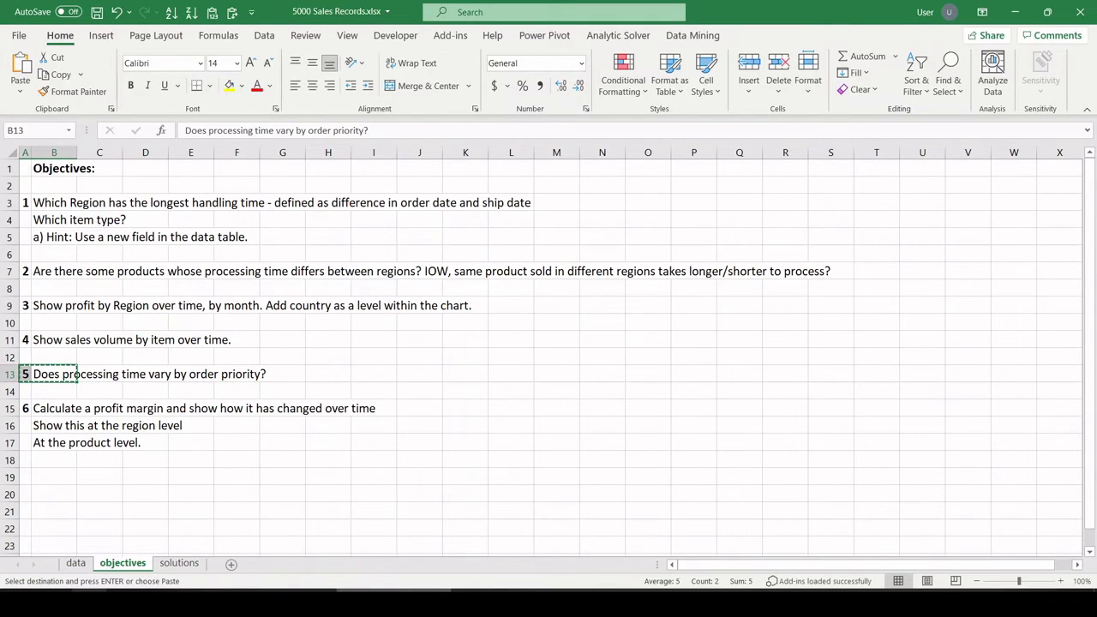
{"action": "left_click", "coordinate": [179, 562]}
{"action": "left_click", "coordinate": [85, 322]}
{"action": "key", "text": "ctrl+v"}
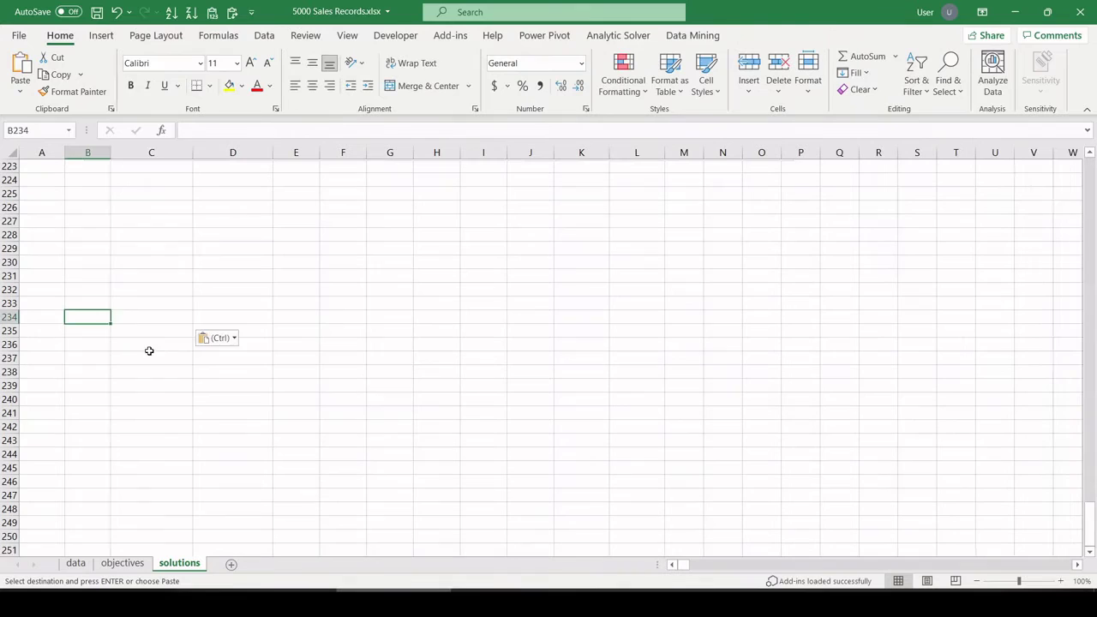
- Start a pivot table from the whole sales data, placed at solutions!C237
{"action": "left_click", "coordinate": [76, 562]}
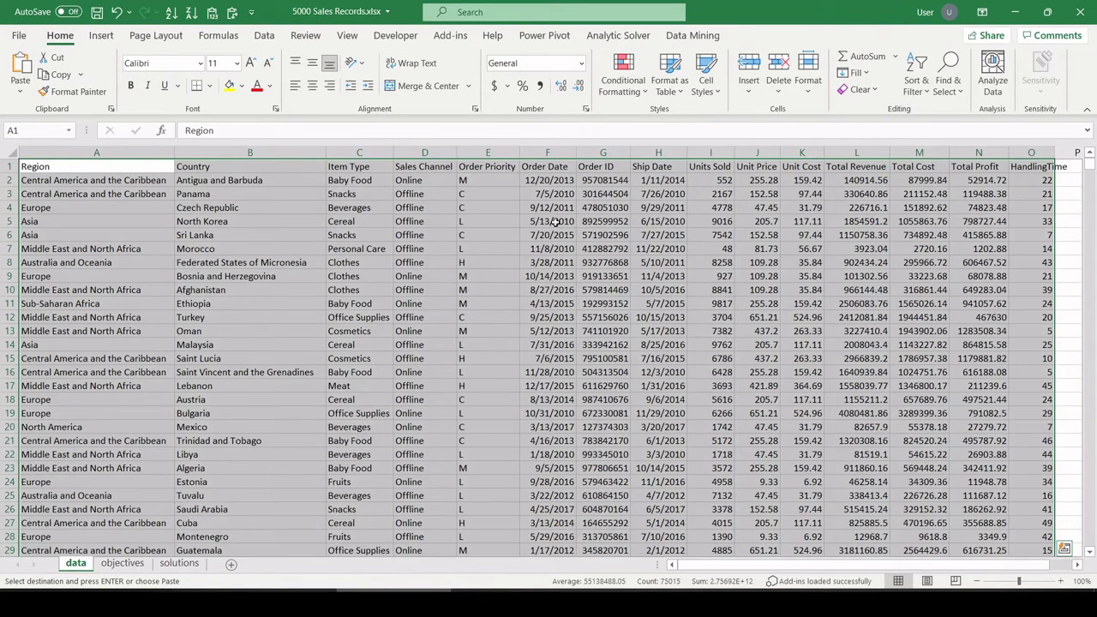
{"action": "left_click", "coordinate": [475, 159]}
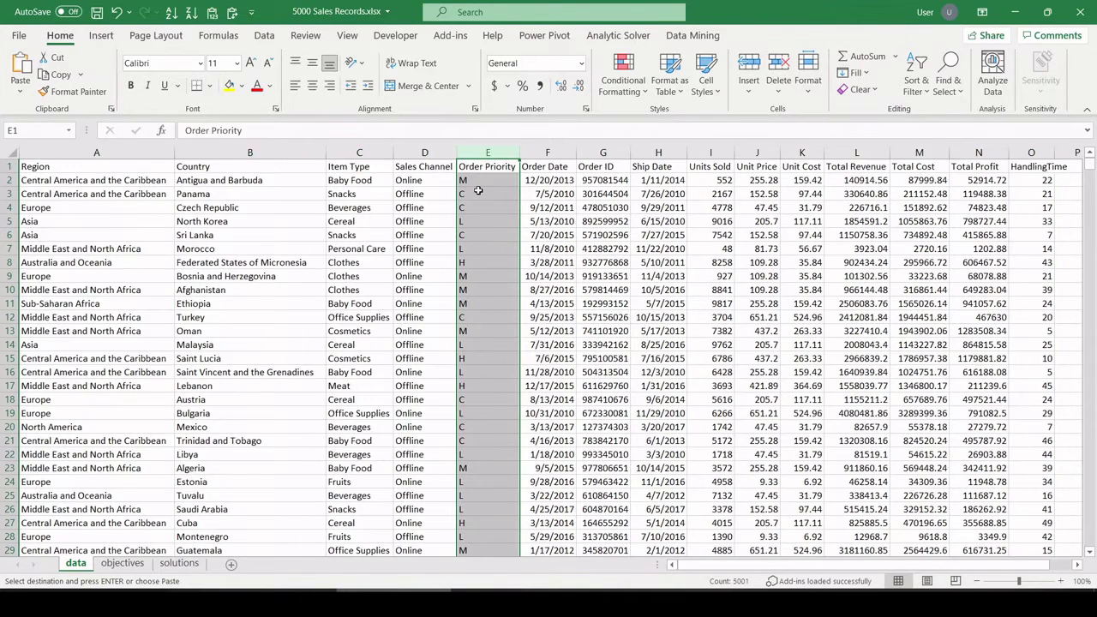
{"action": "left_click_drag", "start_coordinate": [483, 193], "coordinate": [475, 307]}
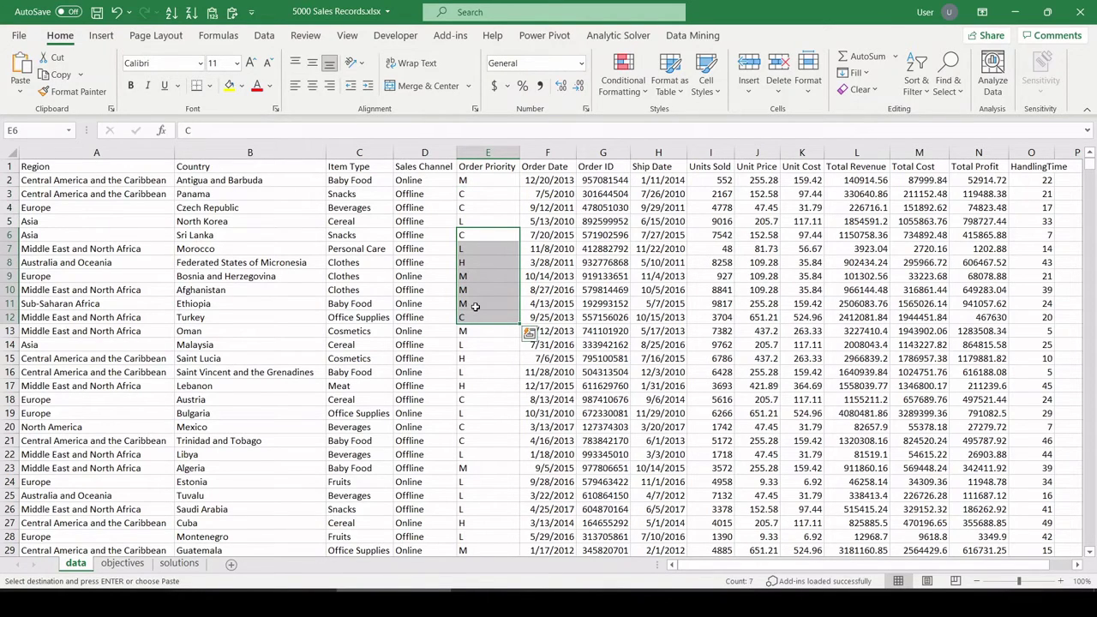
{"action": "left_click", "coordinate": [81, 165]}
{"action": "key", "text": "ctrl+shift+End"}
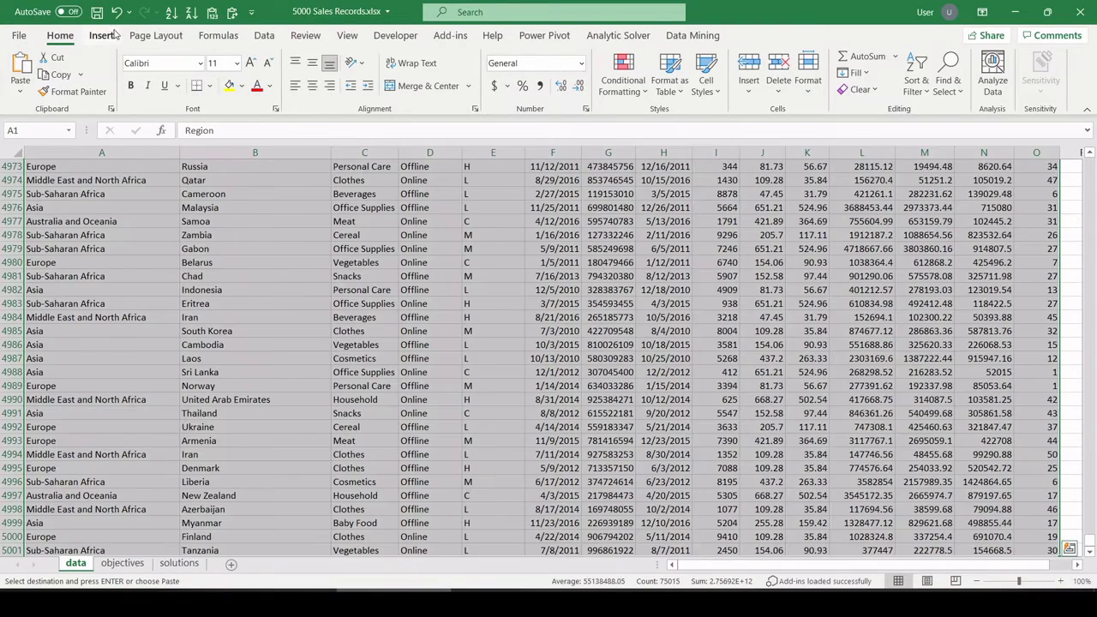
{"action": "left_click", "coordinate": [101, 35]}
{"action": "left_click", "coordinate": [43, 83]}
{"action": "left_click", "coordinate": [523, 245]}
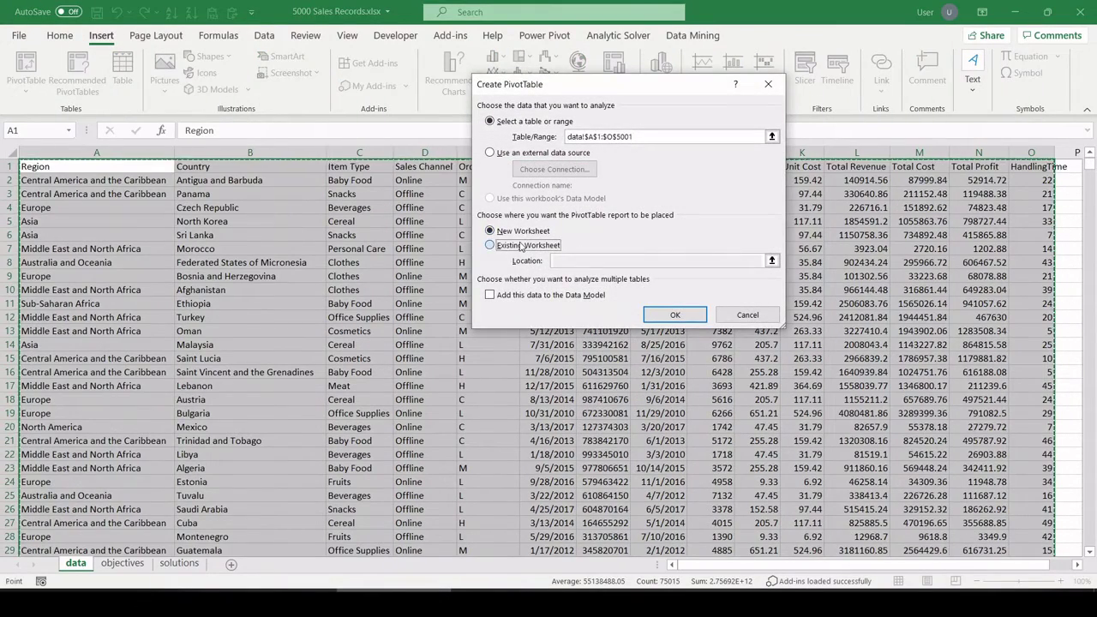
{"action": "left_click", "coordinate": [654, 261]}
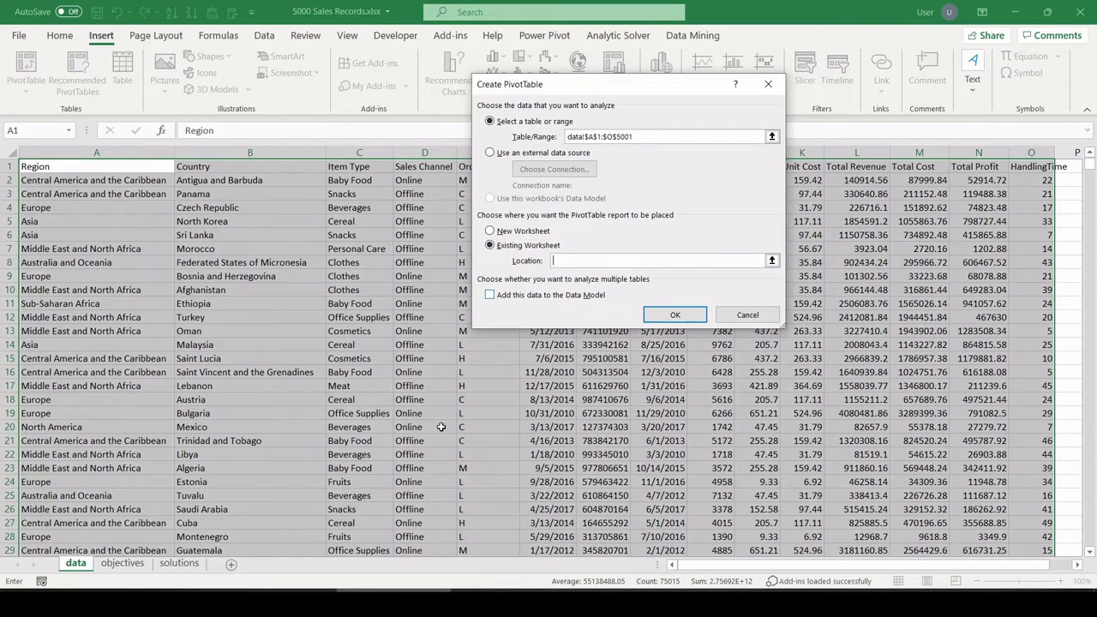
{"action": "left_click", "coordinate": [180, 565]}
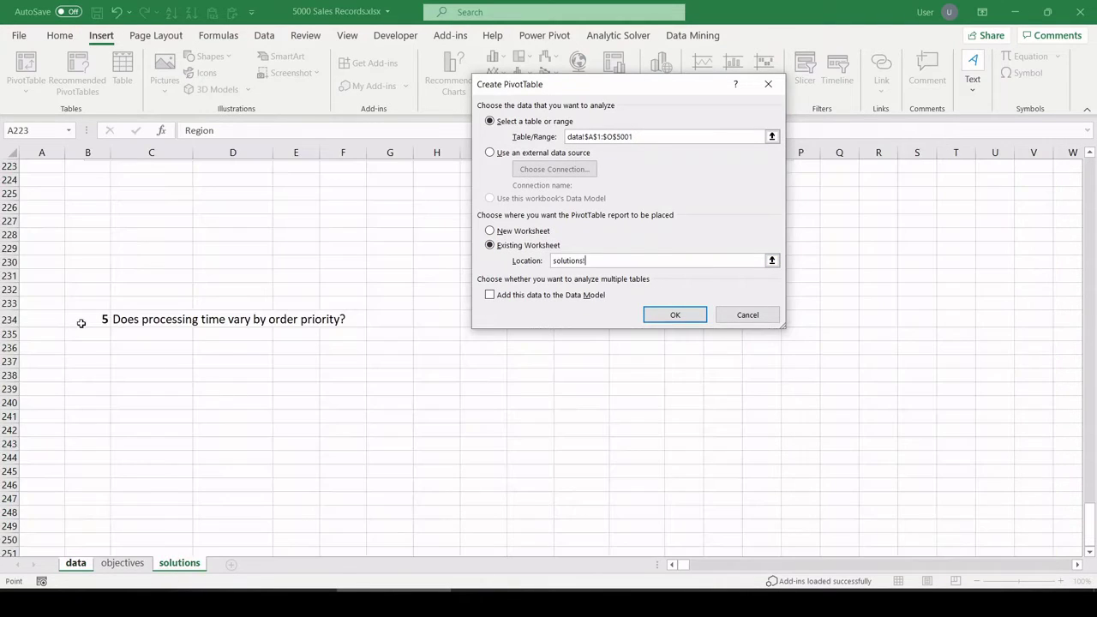
{"action": "left_click", "coordinate": [121, 358]}
- Create the pivot with Order Priority as rows and HandlingTime as values
{"action": "left_click", "coordinate": [675, 314]}
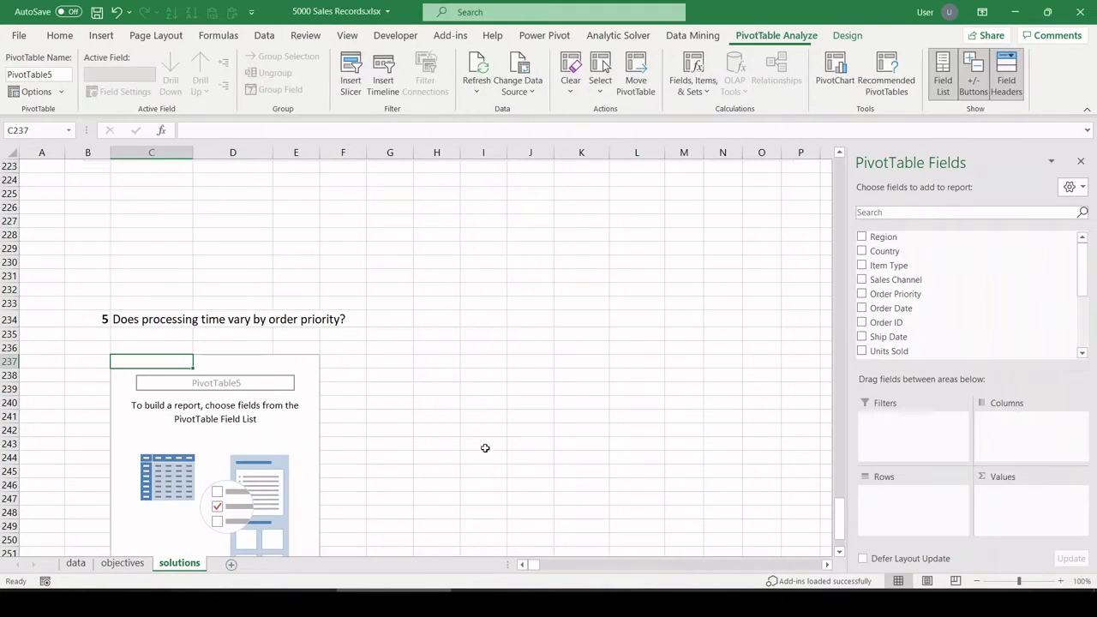
{"action": "scroll", "coordinate": [324, 390], "scroll_direction": "down", "scroll_amount": 3}
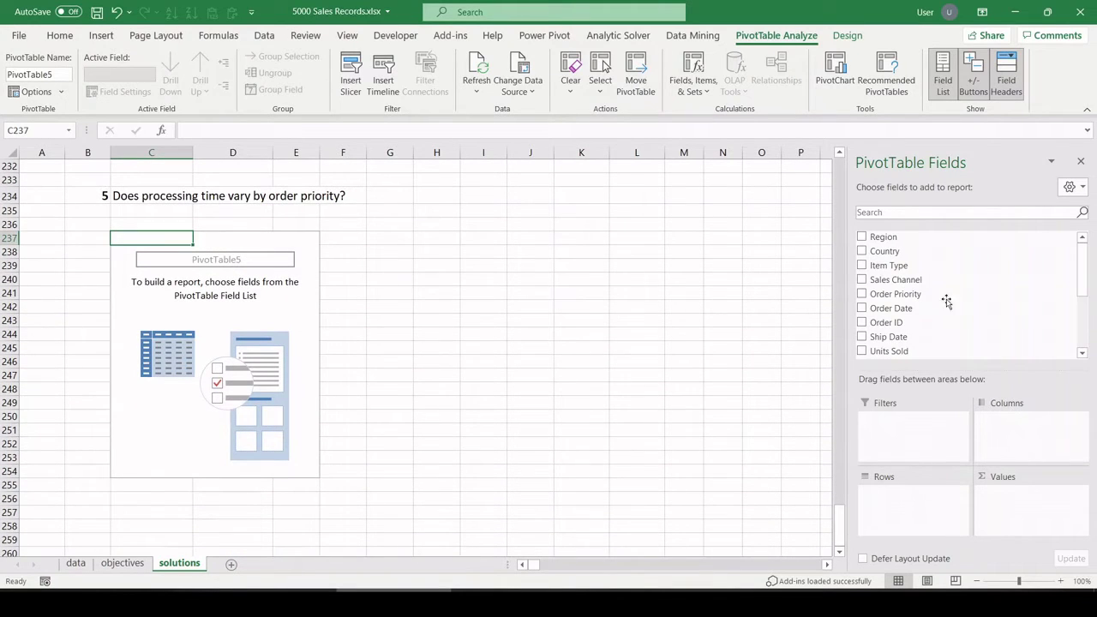
{"action": "left_click_drag", "start_coordinate": [943, 294], "coordinate": [908, 496]}
{"action": "scroll", "coordinate": [951, 317], "scroll_direction": "down", "scroll_amount": 3}
{"action": "left_click_drag", "start_coordinate": [935, 318], "coordinate": [1016, 504]}
- Average HandlingTime to one decimal and sort priorities from highest average down
{"action": "left_click", "coordinate": [1020, 492]}
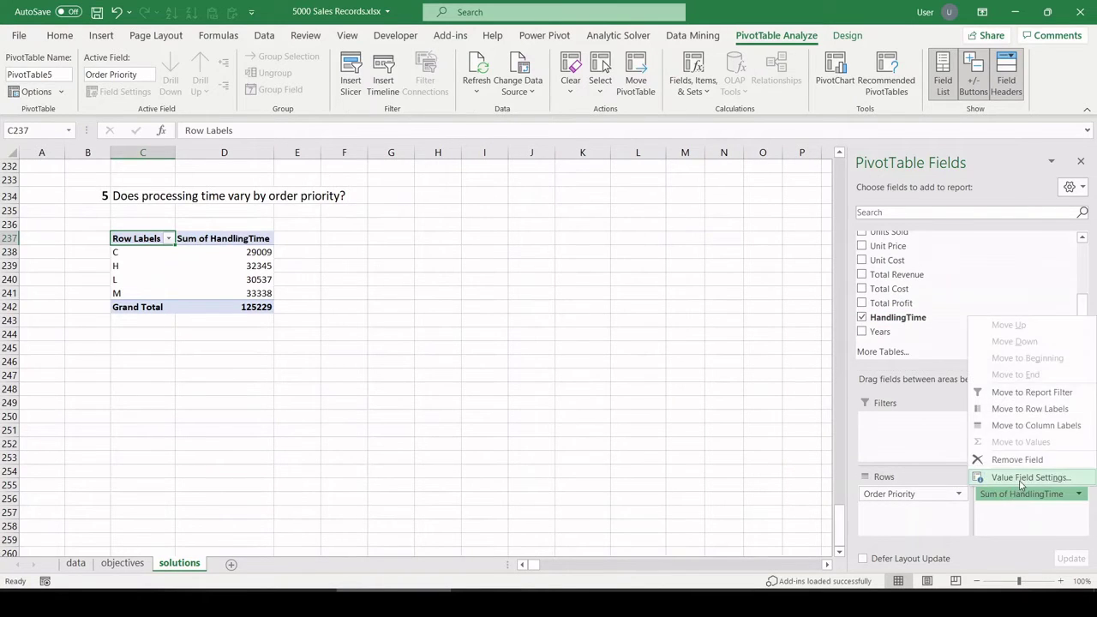
{"action": "left_click", "coordinate": [1021, 478]}
{"action": "left_click", "coordinate": [514, 225]}
{"action": "left_click", "coordinate": [510, 237]}
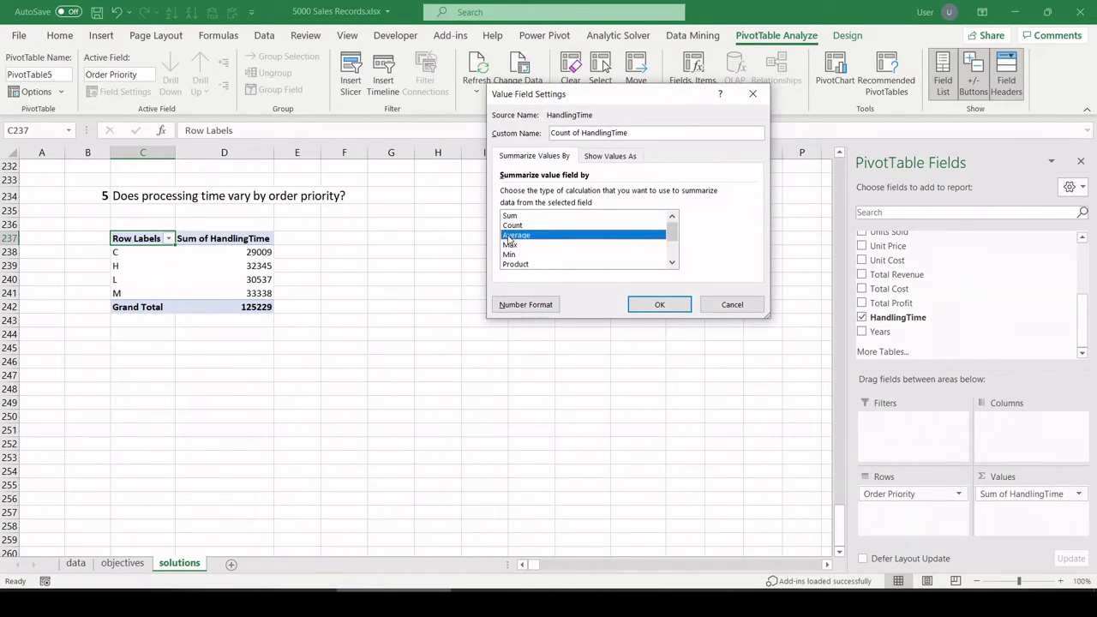
{"action": "left_click", "coordinate": [525, 304]}
{"action": "left_click", "coordinate": [493, 120]}
{"action": "left_click", "coordinate": [488, 100]}
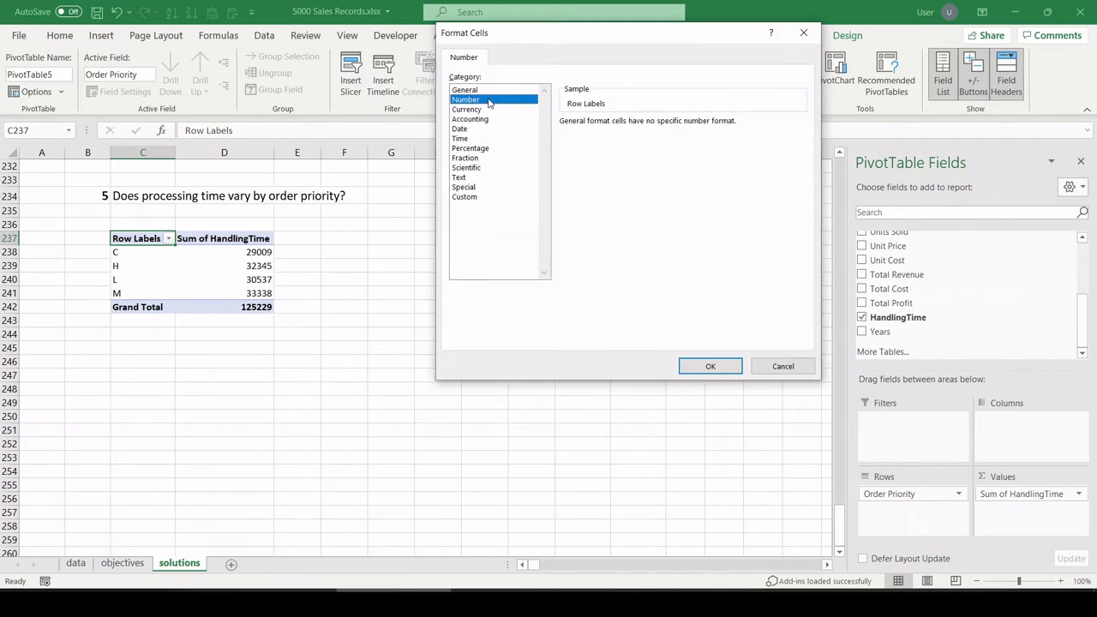
{"action": "left_click", "coordinate": [660, 127]}
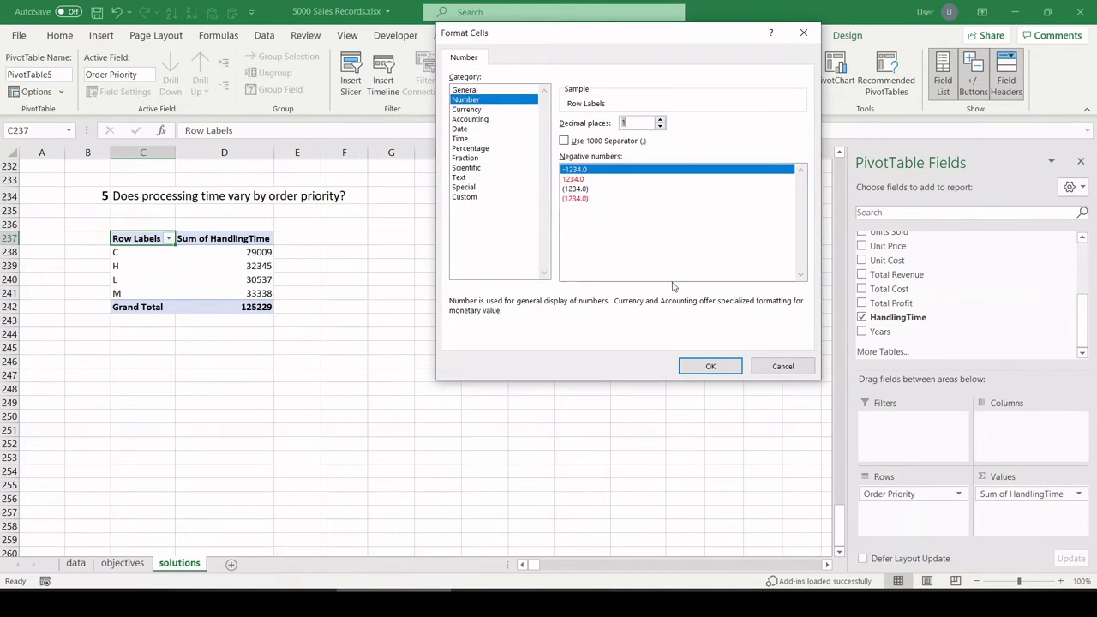
{"action": "left_click", "coordinate": [710, 366]}
{"action": "left_click", "coordinate": [656, 303]}
{"action": "left_click", "coordinate": [282, 254]}
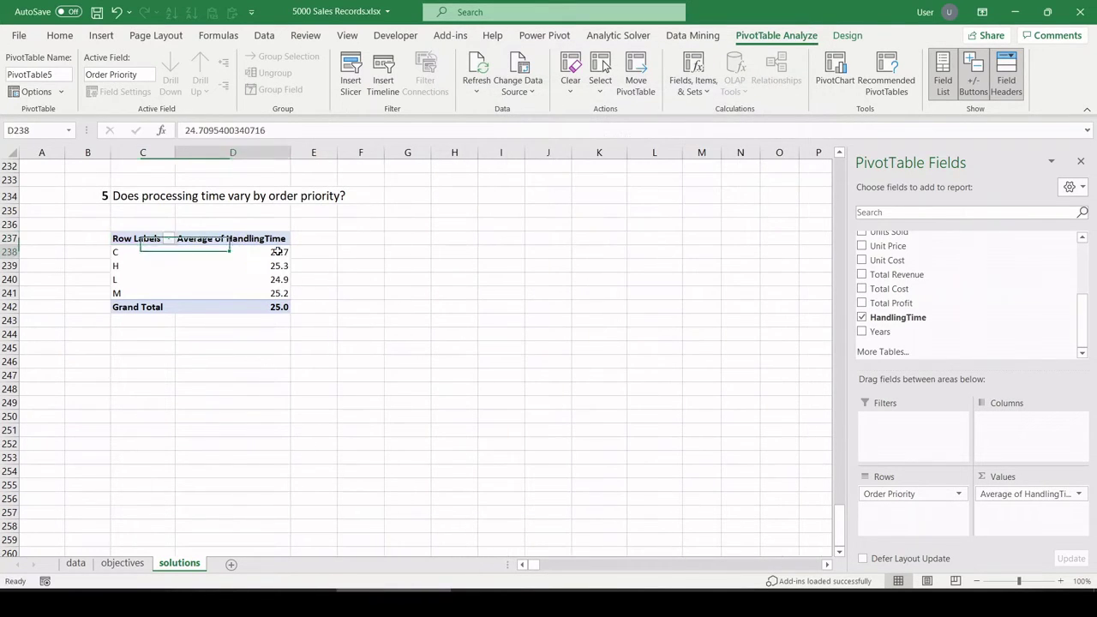
{"action": "left_click", "coordinate": [191, 12]}
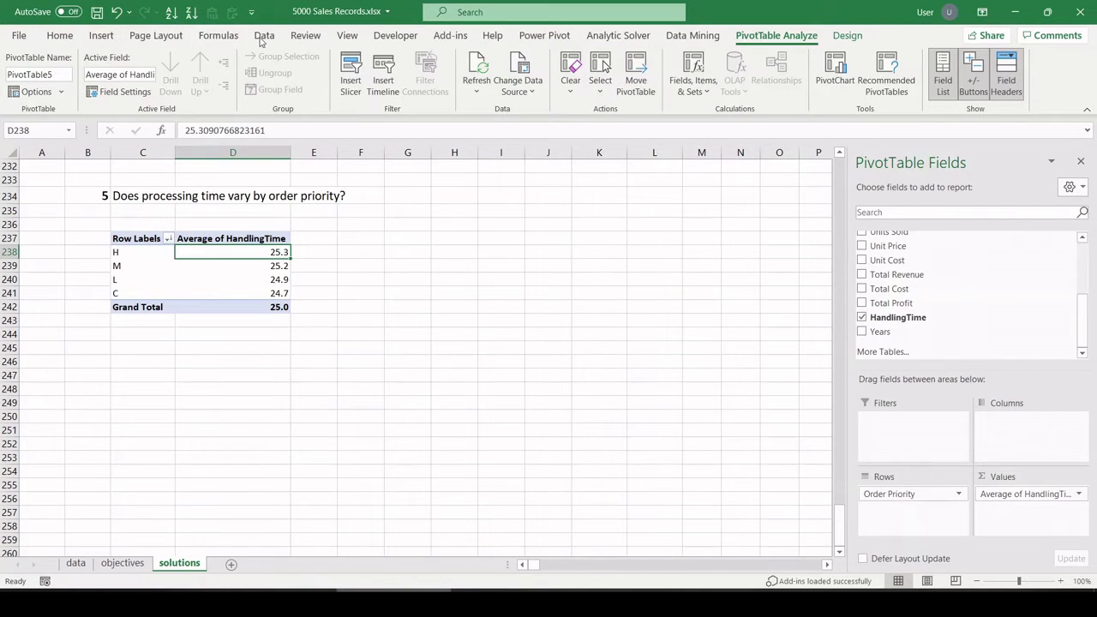
- Insert a clustered column chart of average handling time, enlarge it, and place it below the pivot table
{"action": "left_click", "coordinate": [101, 35]}
{"action": "left_click", "coordinate": [492, 56]}
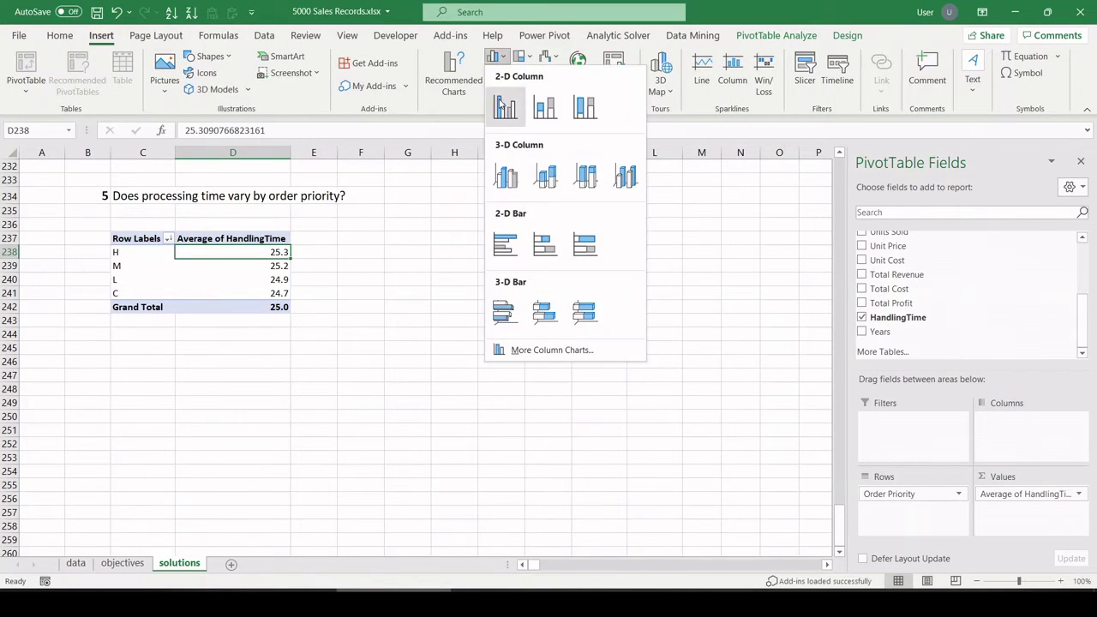
{"action": "left_click", "coordinate": [504, 110]}
{"action": "left_click_drag", "start_coordinate": [605, 206], "coordinate": [628, 202]}
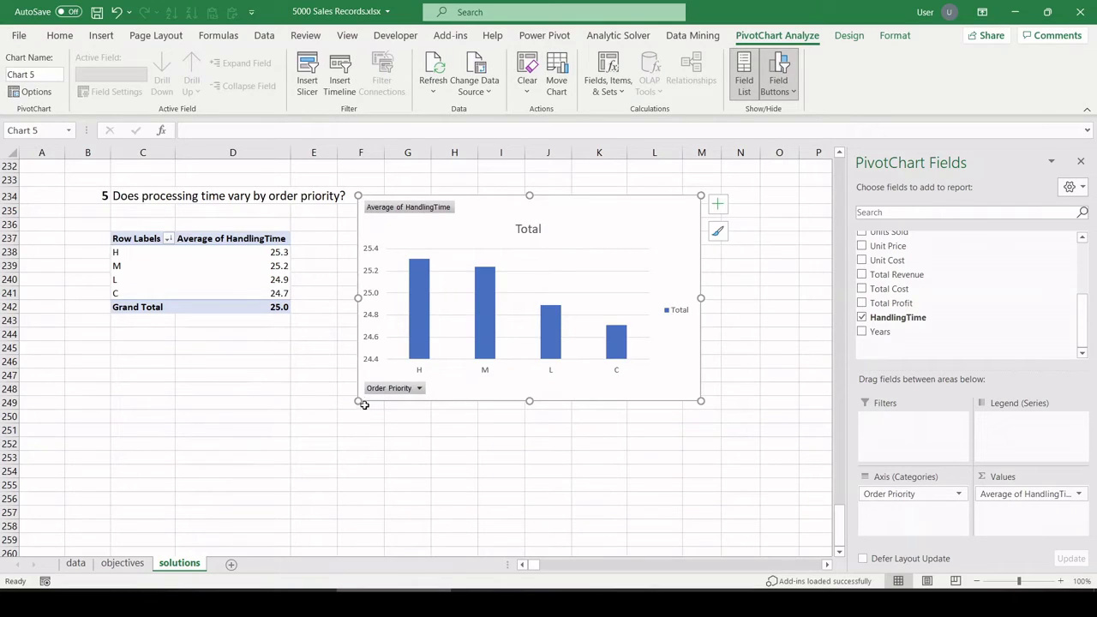
{"action": "left_click_drag", "start_coordinate": [363, 404], "coordinate": [225, 521]}
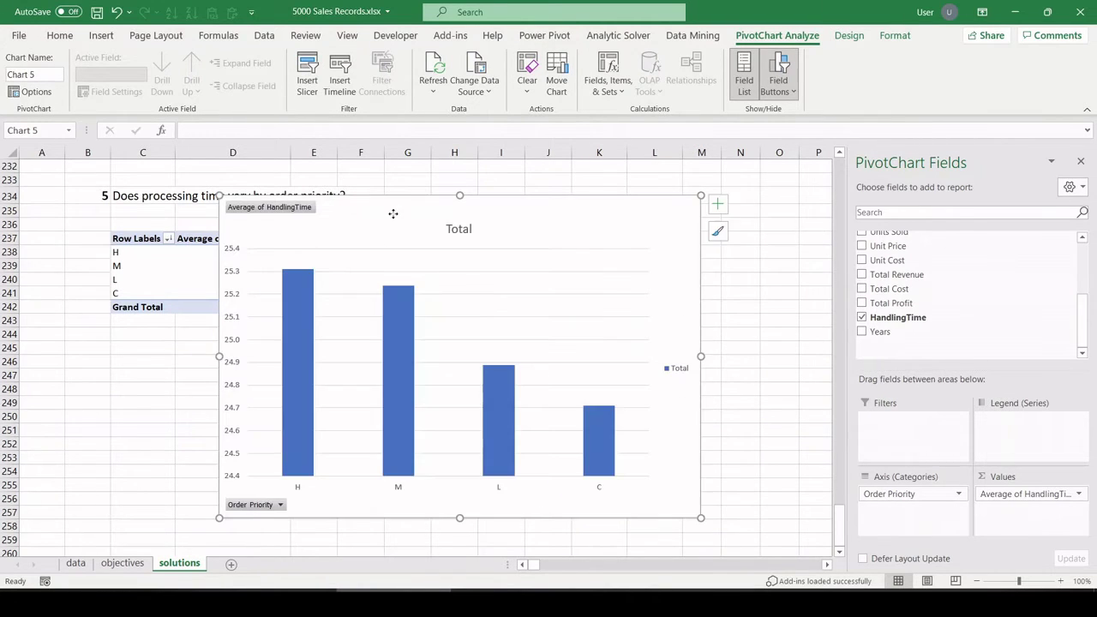
{"action": "left_click_drag", "start_coordinate": [393, 214], "coordinate": [449, 195]}
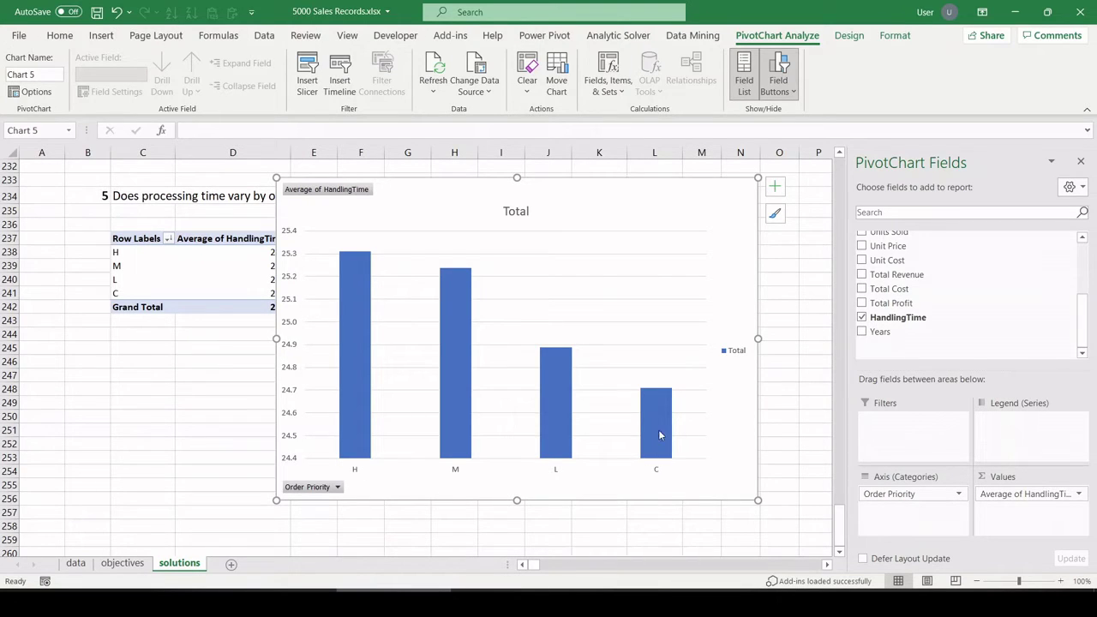
{"action": "left_click_drag", "start_coordinate": [428, 203], "coordinate": [333, 309]}
{"action": "left_click", "coordinate": [222, 252]}
{"action": "scroll", "coordinate": [986, 292], "scroll_direction": "up", "scroll_amount": 5}
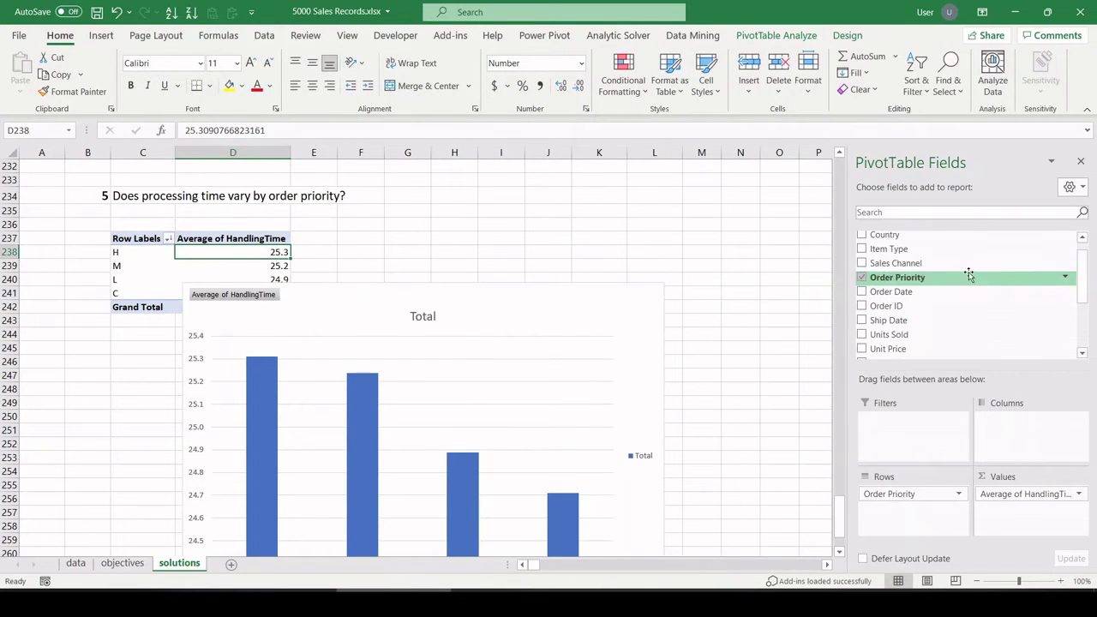
- Split handling time into Order Date year columns and give the chart a monochromatic blue colour set
{"action": "left_click_drag", "start_coordinate": [915, 300], "coordinate": [1003, 437]}
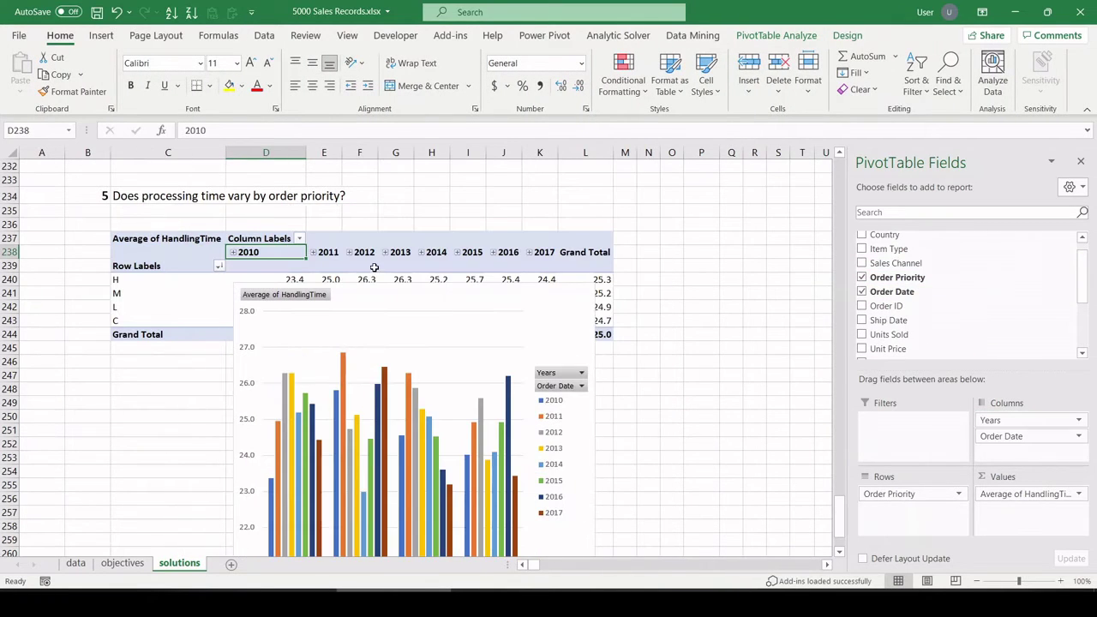
{"action": "left_click", "coordinate": [399, 294]}
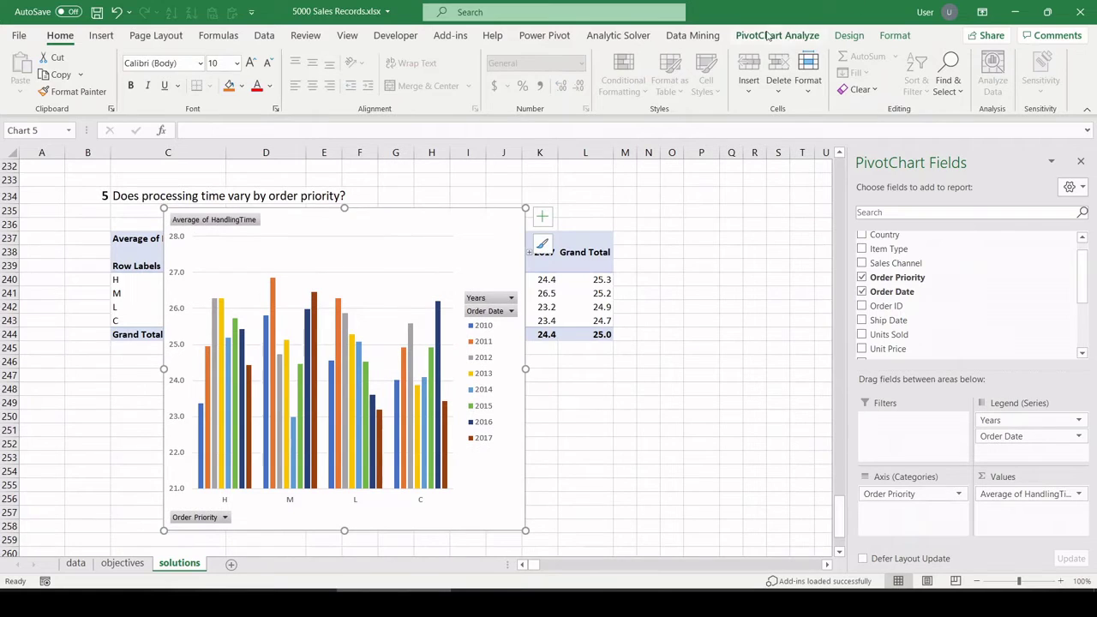
{"action": "left_click", "coordinate": [847, 35]}
{"action": "left_click", "coordinate": [111, 75]}
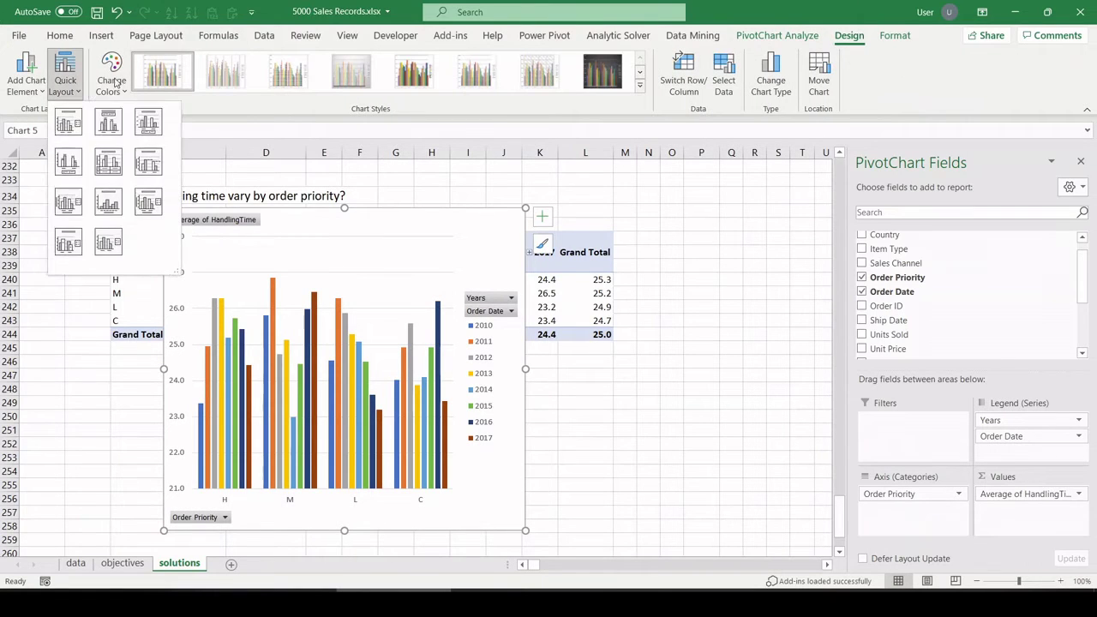
{"action": "left_click", "coordinate": [148, 246]}
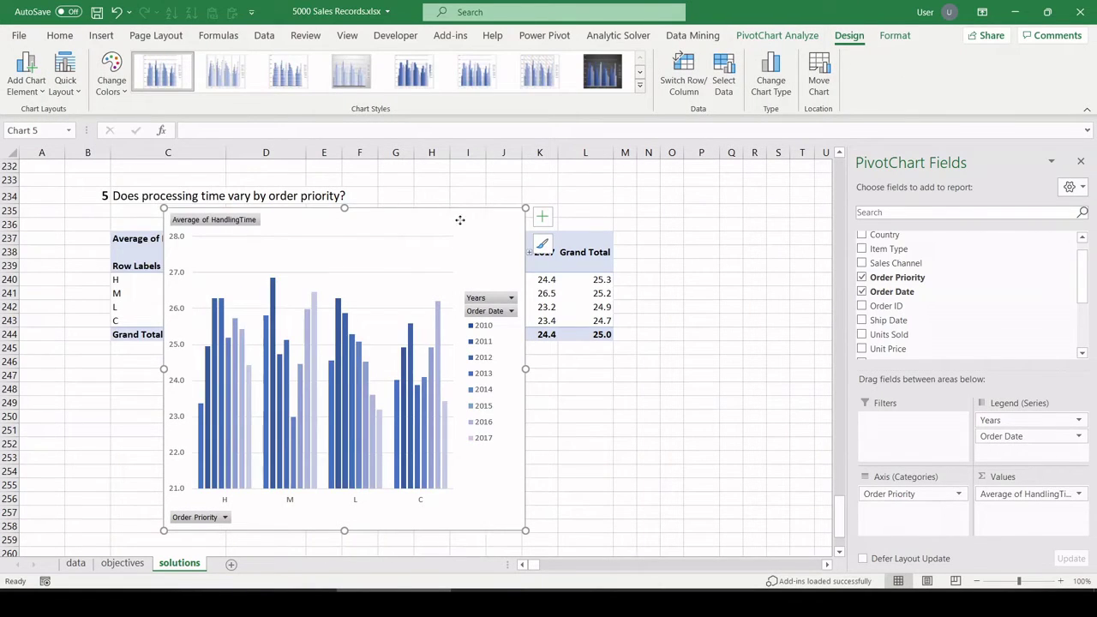
{"action": "left_click_drag", "start_coordinate": [480, 360], "coordinate": [715, 321]}
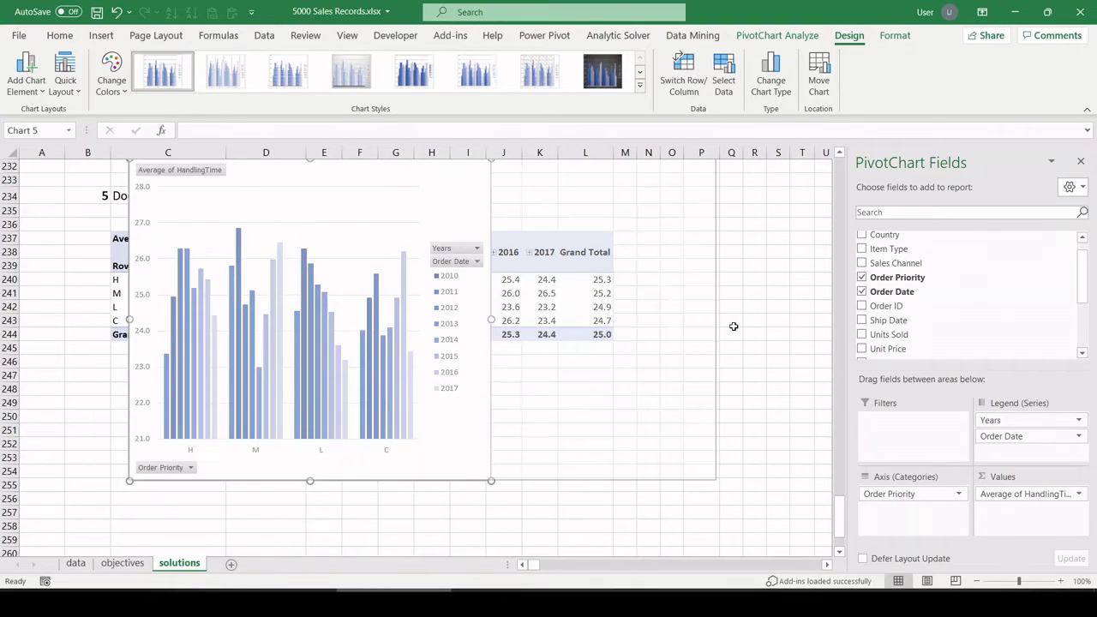
{"action": "scroll", "coordinate": [580, 420], "scroll_direction": "up", "scroll_amount": 1}
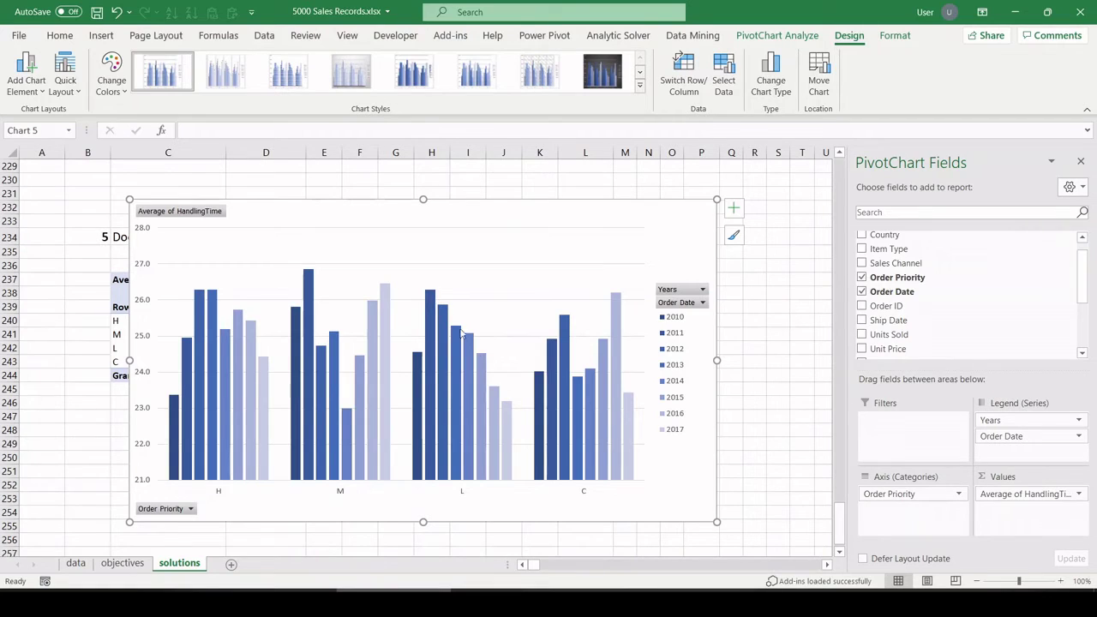
{"action": "mouse_move", "coordinate": [511, 415]}
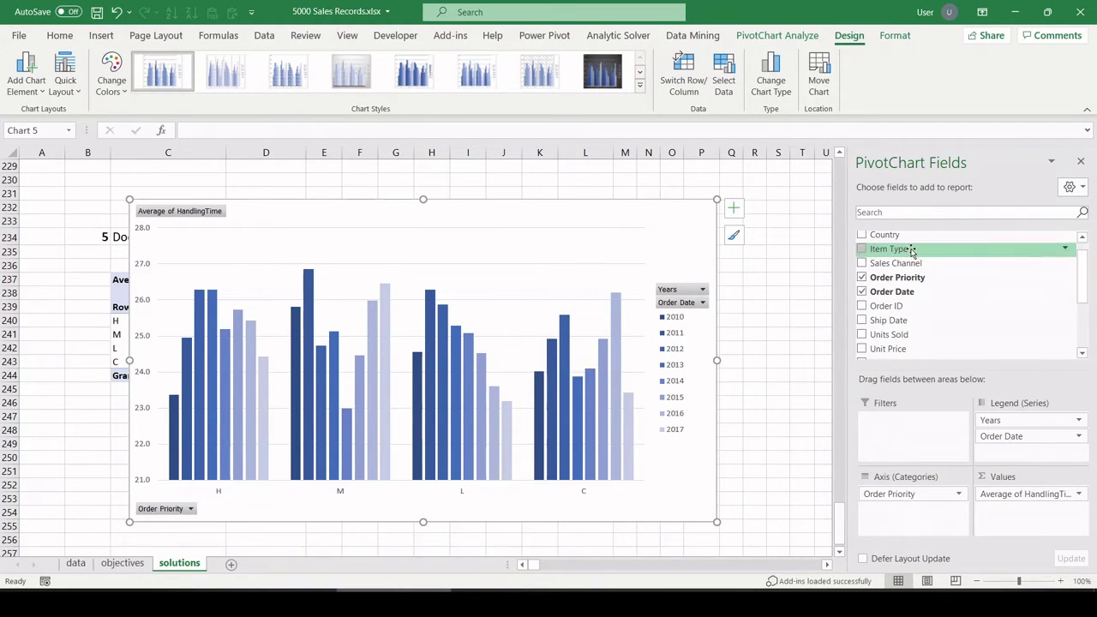
- Group the chart by Item Type above Order Priority, then widen it and move it off the table
{"action": "left_click_drag", "start_coordinate": [911, 249], "coordinate": [897, 510]}
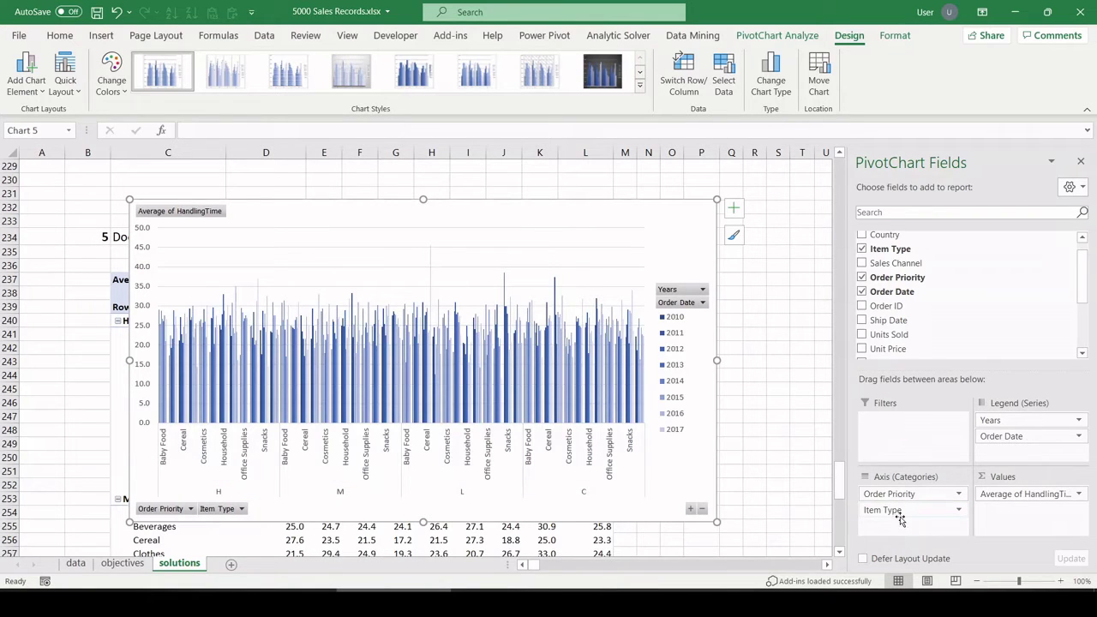
{"action": "left_click_drag", "start_coordinate": [326, 226], "coordinate": [389, 216]}
{"action": "left_click_drag", "start_coordinate": [872, 494], "coordinate": [885, 531]}
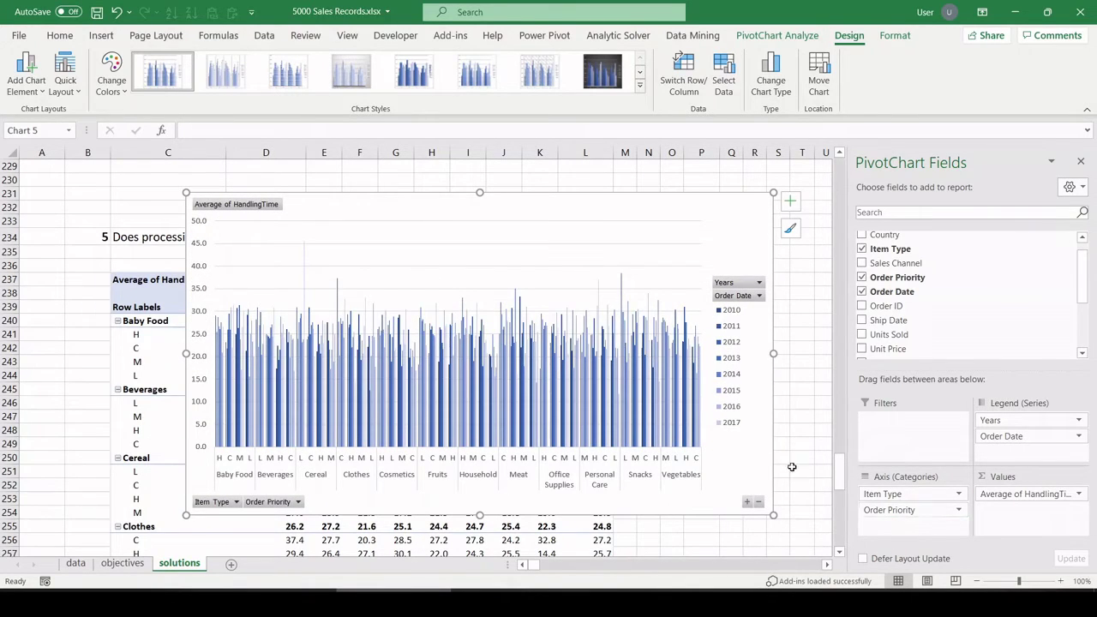
{"action": "left_click_drag", "start_coordinate": [186, 353], "coordinate": [88, 352]}
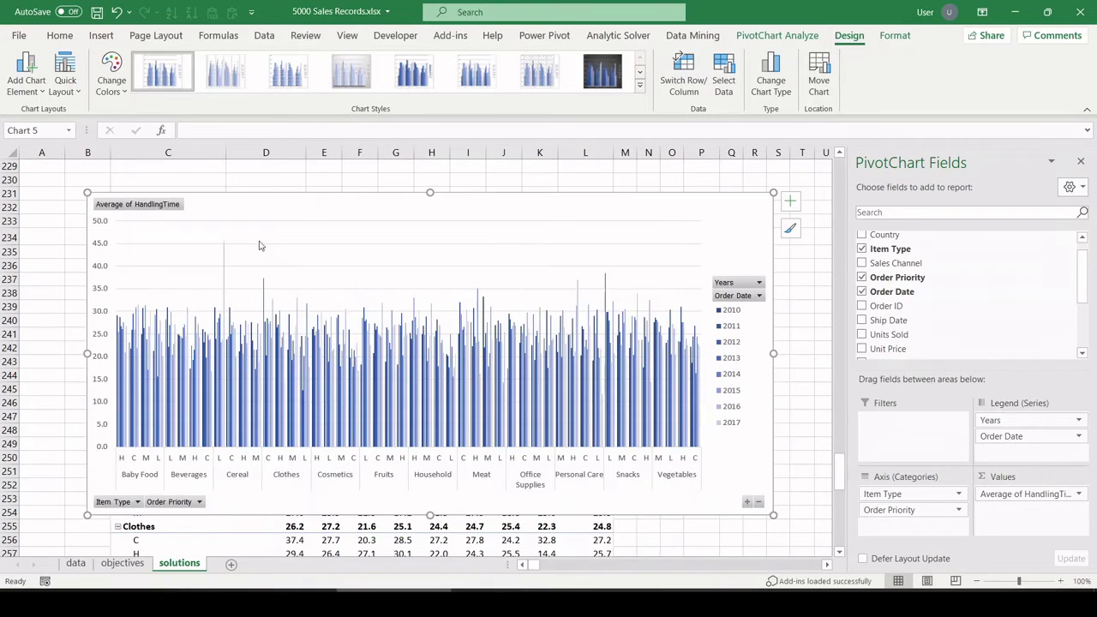
{"action": "left_click_drag", "start_coordinate": [291, 209], "coordinate": [510, 253]}
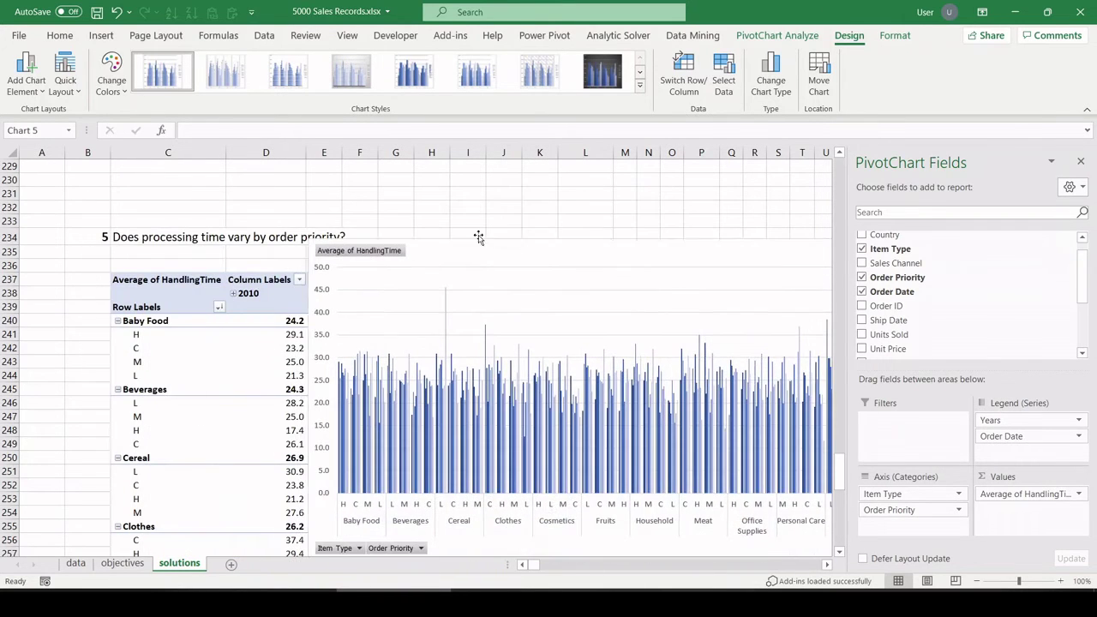
- Filter item types to Baby Food, Beverages and Cereal, then nest Item Type under Order Priority
{"action": "left_click", "coordinate": [219, 310]}
{"action": "left_click", "coordinate": [62, 431]}
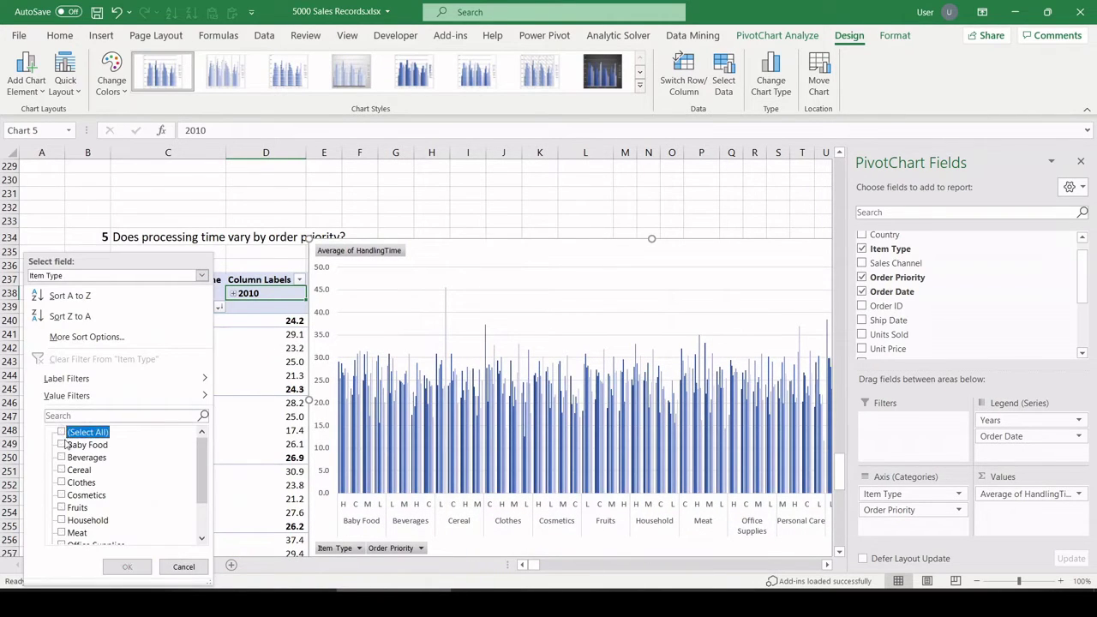
{"action": "left_click", "coordinate": [63, 445]}
{"action": "left_click", "coordinate": [62, 458]}
{"action": "left_click", "coordinate": [62, 470]}
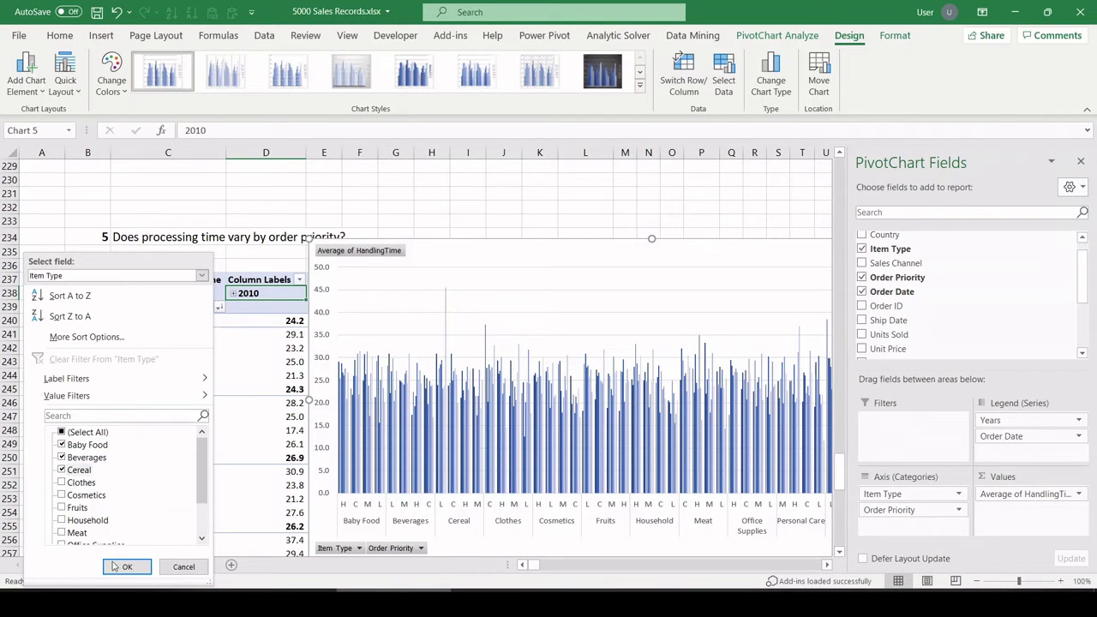
{"action": "left_click", "coordinate": [127, 566]}
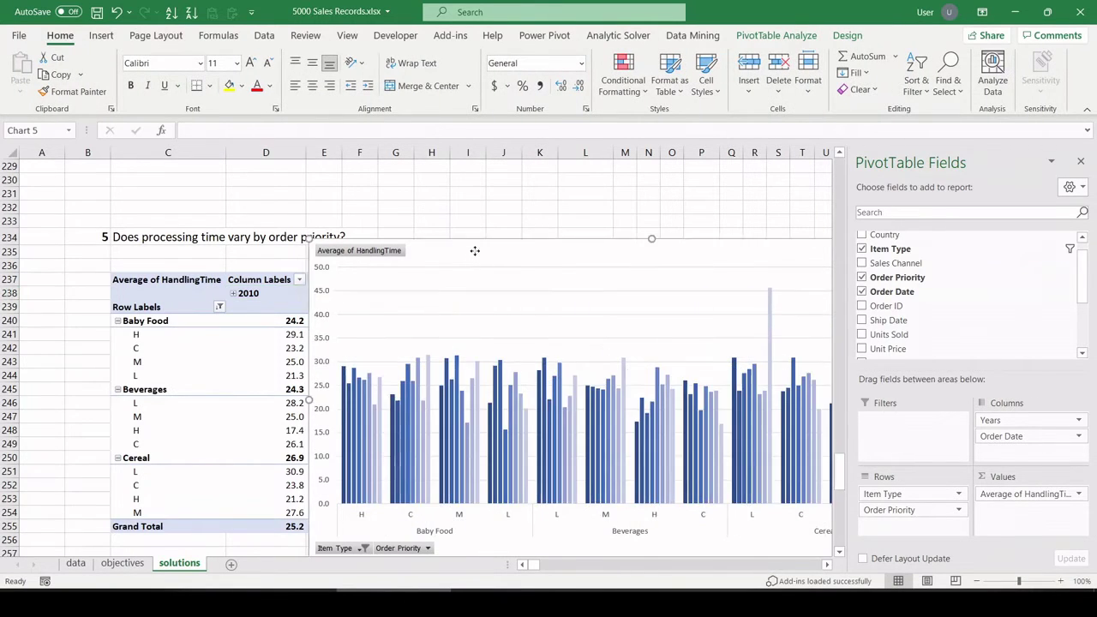
{"action": "left_click_drag", "start_coordinate": [580, 240], "coordinate": [269, 209]}
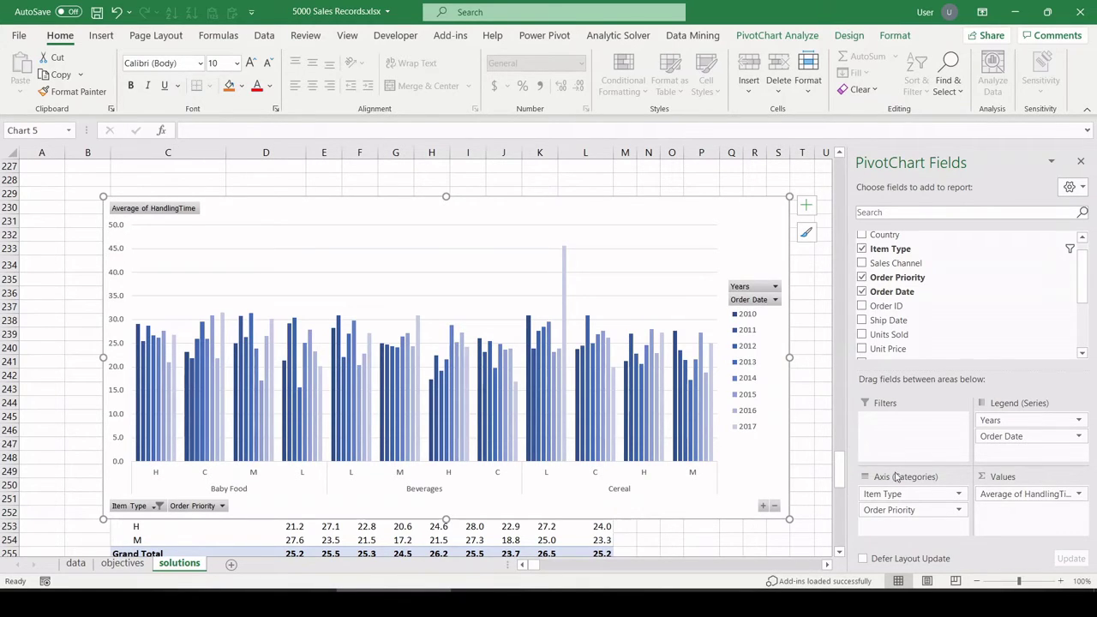
{"action": "left_click_drag", "start_coordinate": [891, 494], "coordinate": [882, 523]}
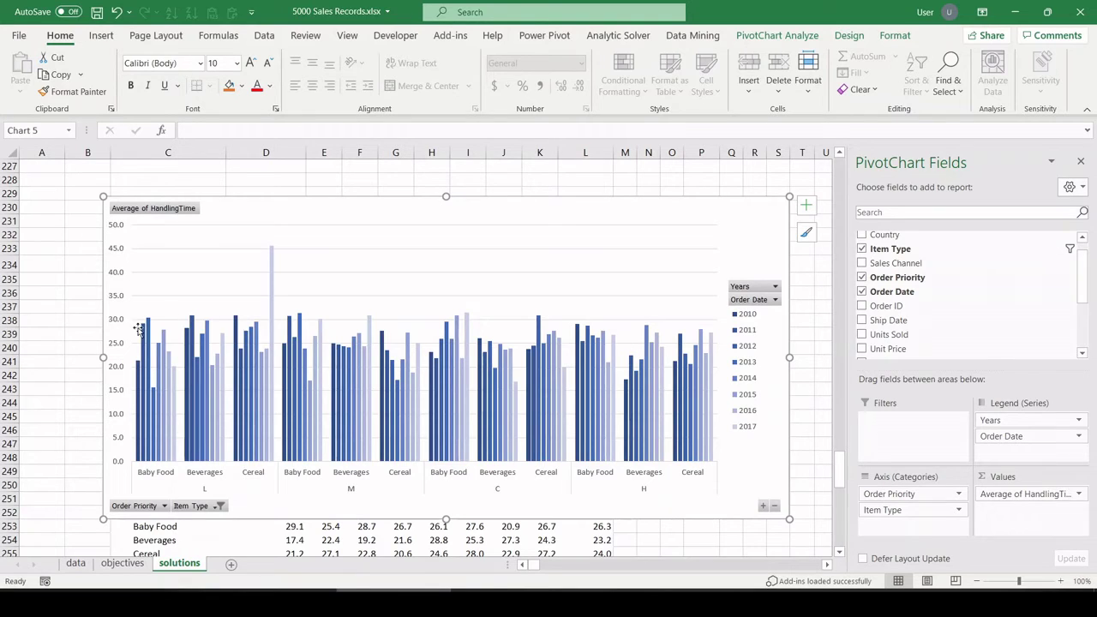
- Copy the objective 6 profit-margin text from objectives rows 15–17
{"action": "scroll", "coordinate": [203, 242], "scroll_direction": "down", "scroll_amount": 8}
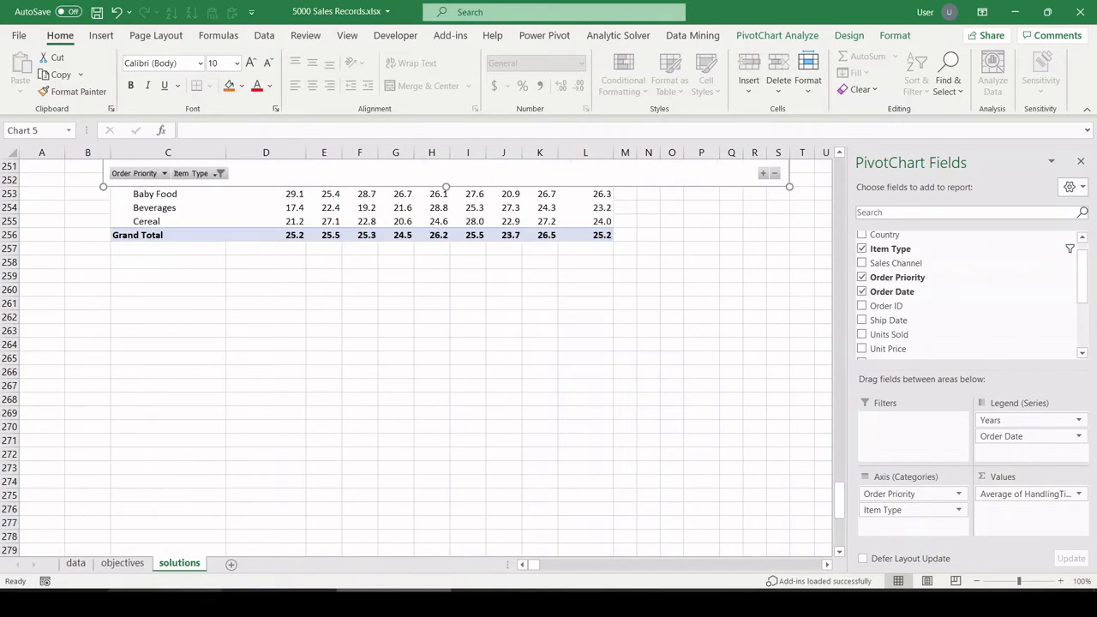
{"action": "left_click", "coordinate": [122, 563]}
{"action": "left_click_drag", "start_coordinate": [24, 403], "coordinate": [57, 452]}
{"action": "key", "text": "ctrl+c"}
{"action": "left_click", "coordinate": [87, 460]}
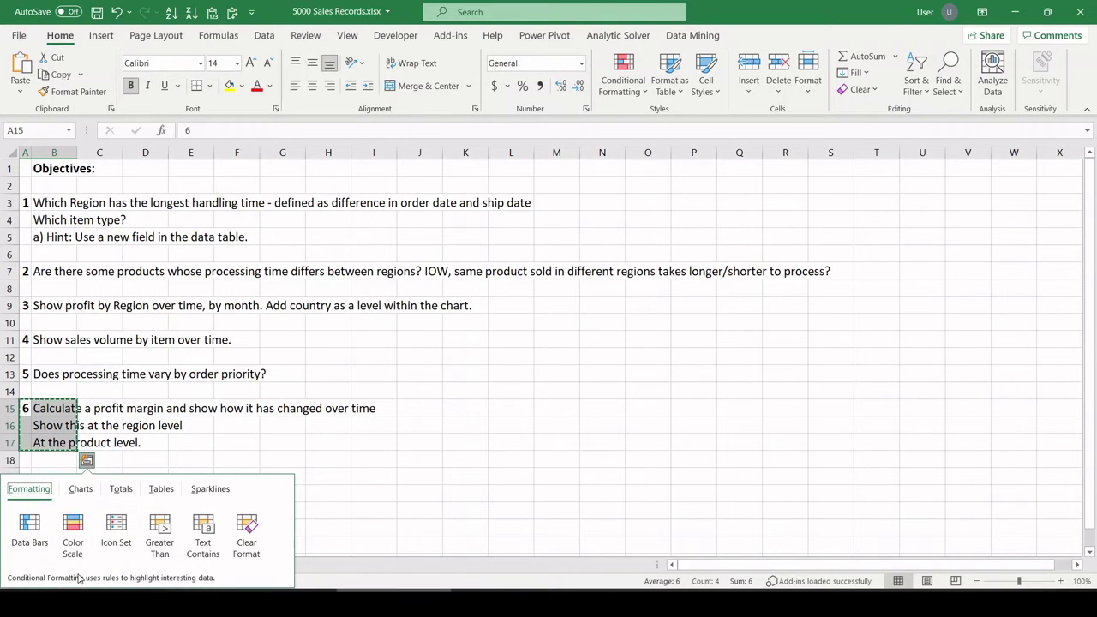
{"action": "left_click", "coordinate": [190, 416]}
{"action": "left_click", "coordinate": [374, 408]}
- Paste the objective 6 text into solutions cell B264 and check the pasted lines
{"action": "left_click", "coordinate": [179, 563]}
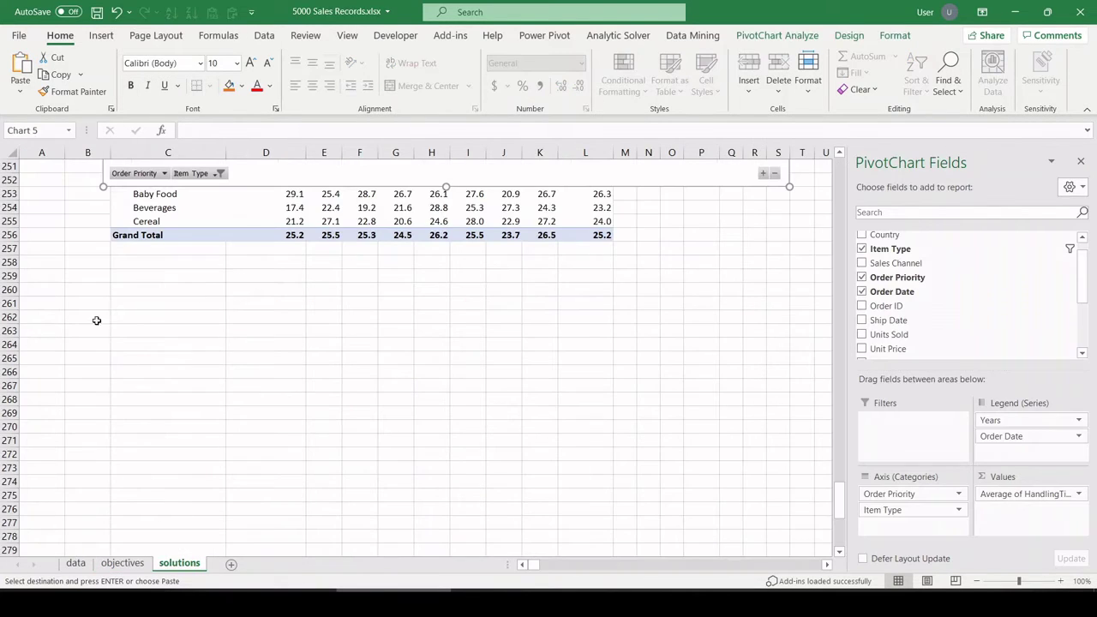
{"action": "left_click", "coordinate": [89, 345]}
{"action": "key", "text": "ctrl+v"}
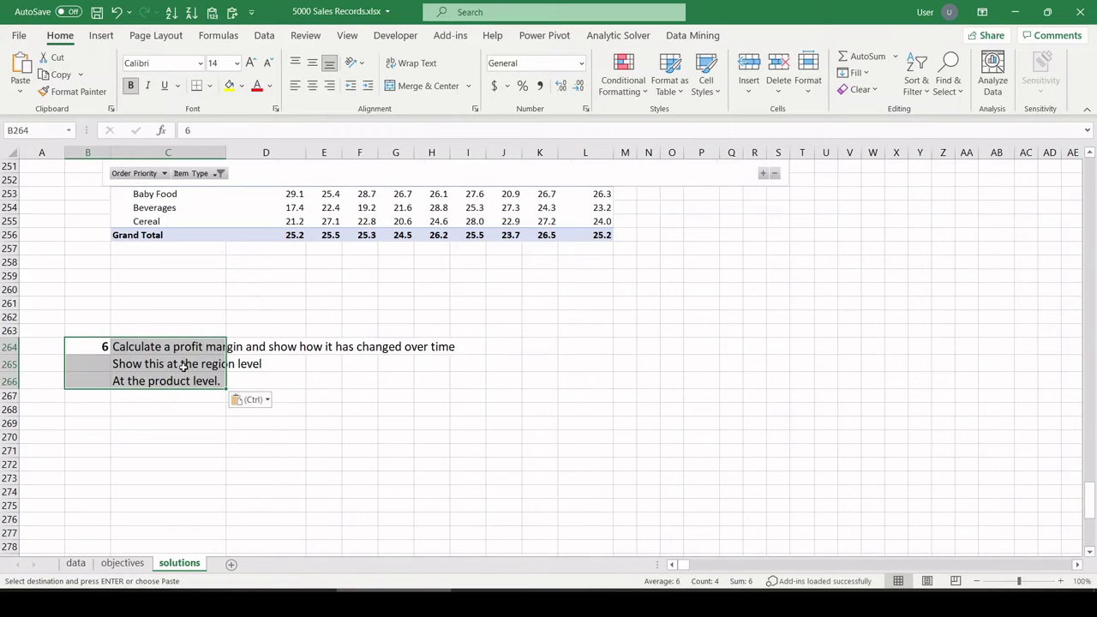
{"action": "left_click", "coordinate": [179, 360]}
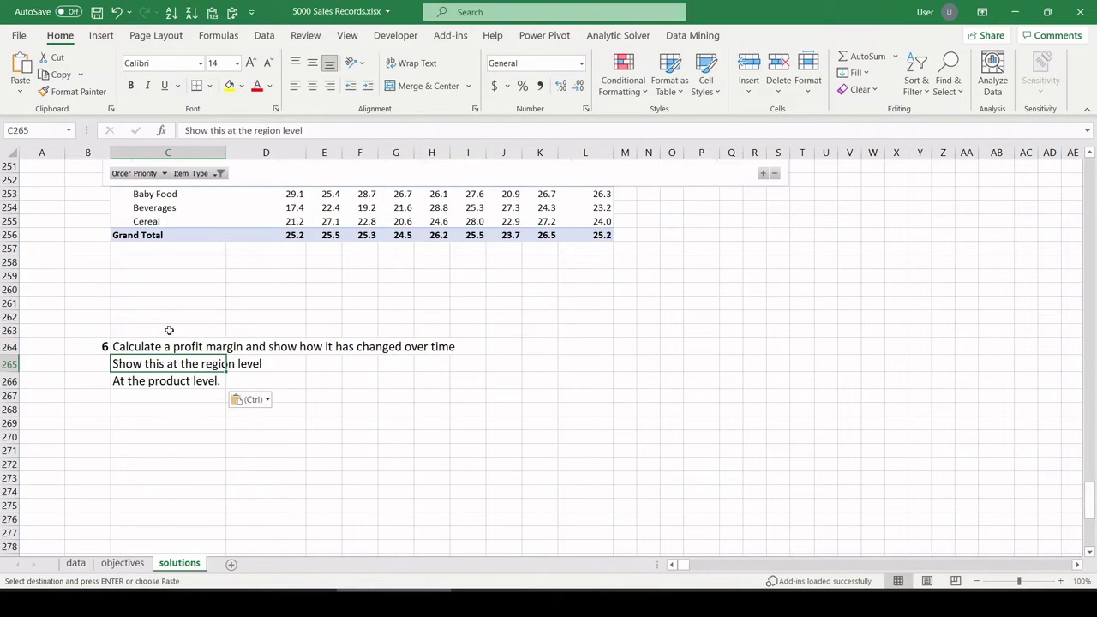
{"action": "left_click", "coordinate": [174, 334]}
{"action": "left_click", "coordinate": [143, 365]}
{"action": "left_click", "coordinate": [151, 383]}
{"action": "left_click", "coordinate": [191, 440]}
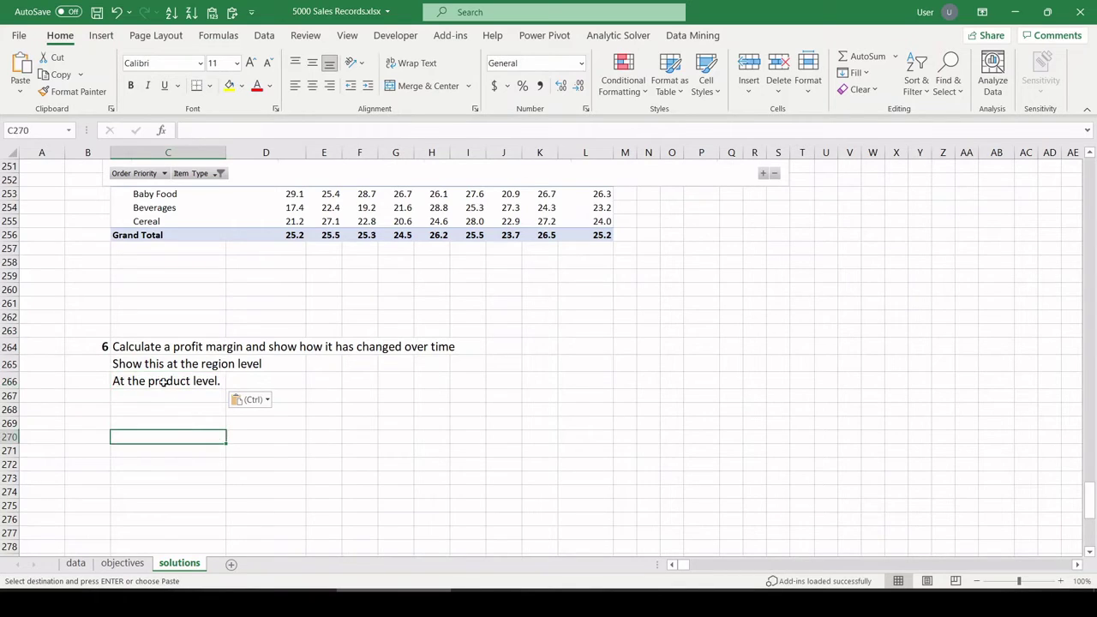
- Create empty PivotTable6 from the full sales data at solutions!C270, then return to the data sheet
{"action": "left_click", "coordinate": [75, 565]}
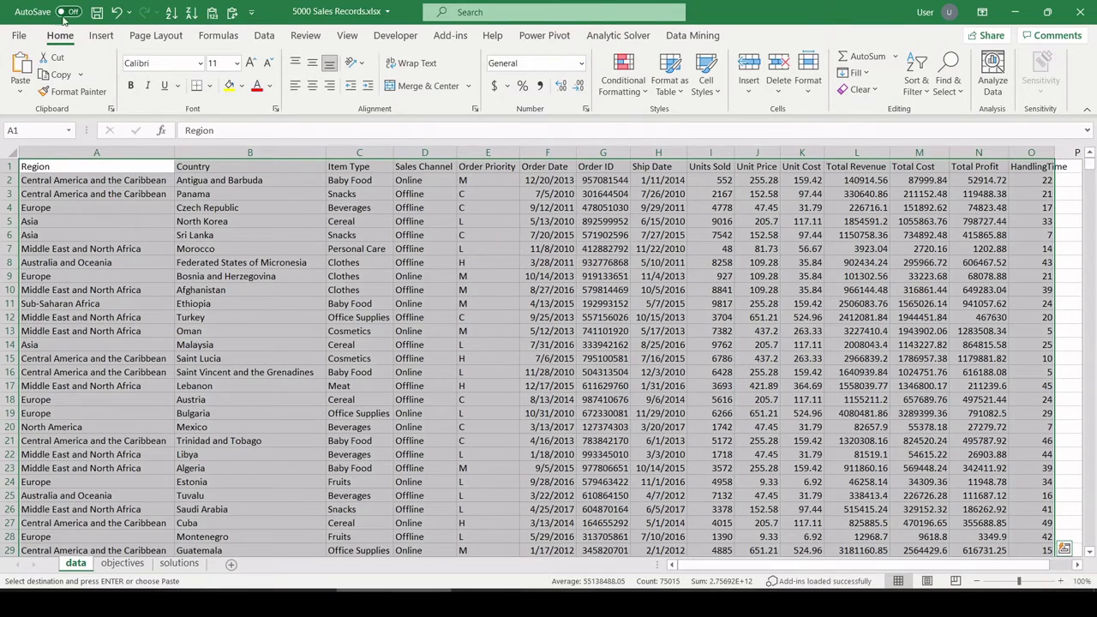
{"action": "left_click", "coordinate": [99, 37]}
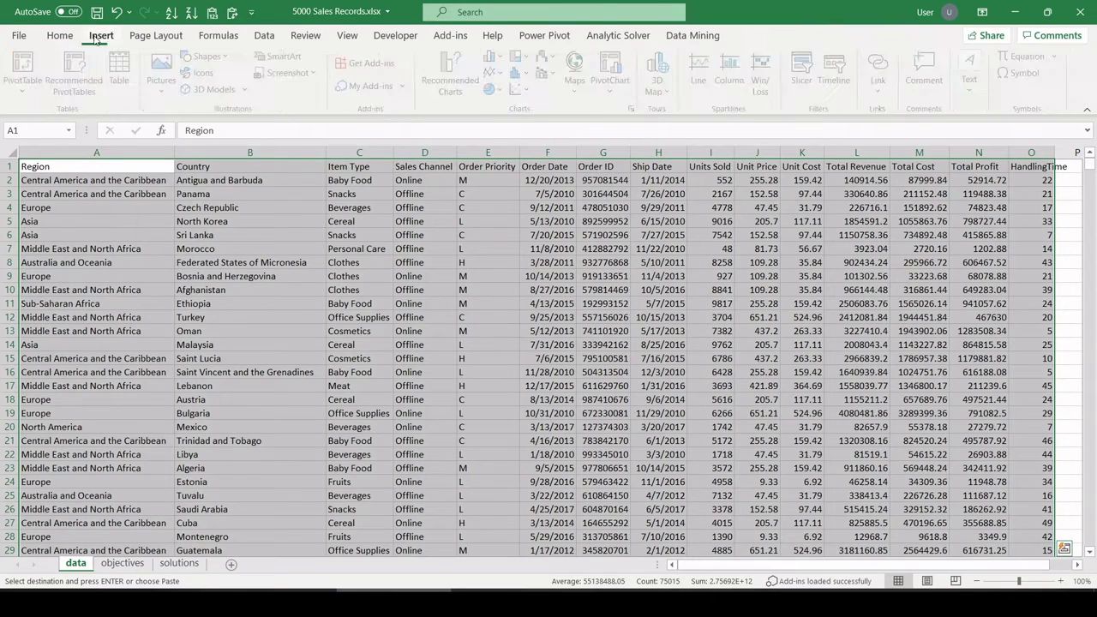
{"action": "left_click", "coordinate": [180, 259]}
{"action": "key", "text": "ctrl+v"}
{"action": "key", "text": "ctrl+a"}
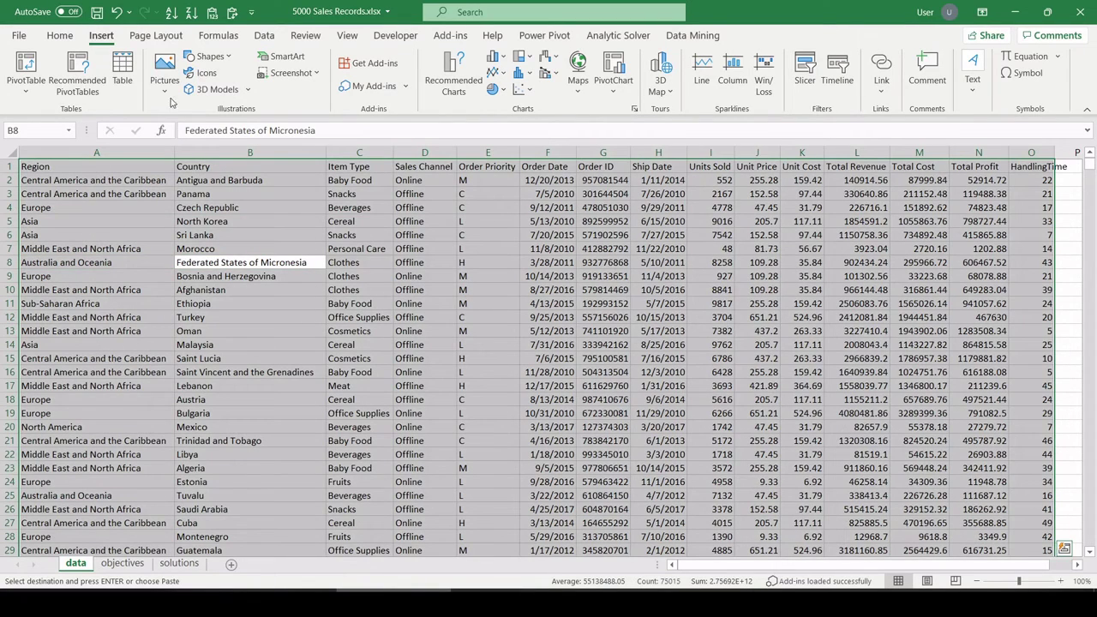
{"action": "left_click", "coordinate": [24, 72]}
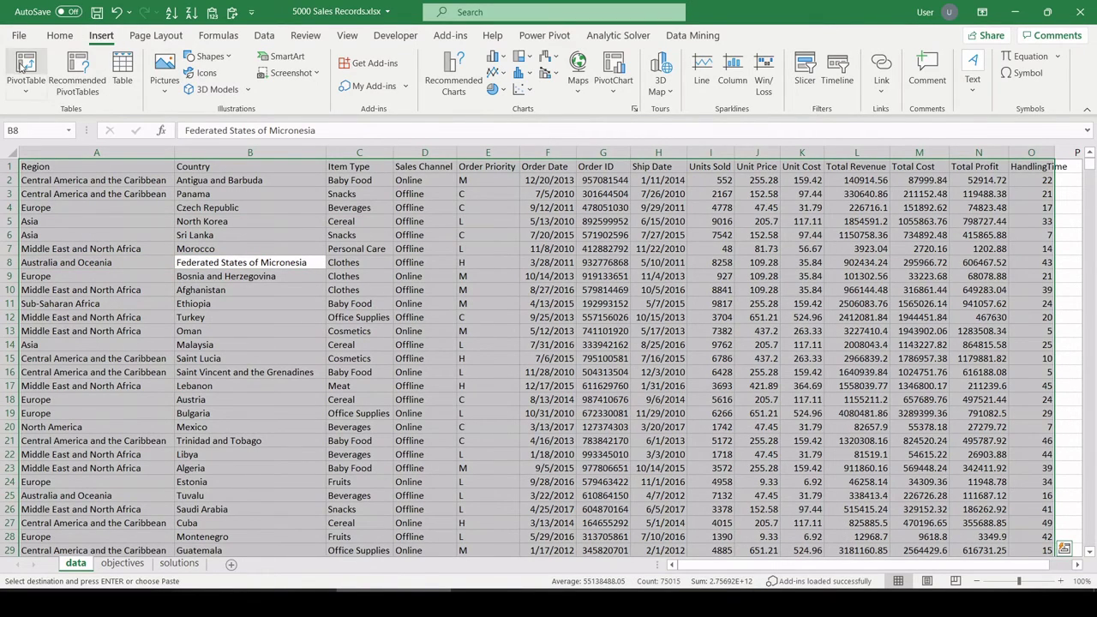
{"action": "left_click", "coordinate": [525, 246]}
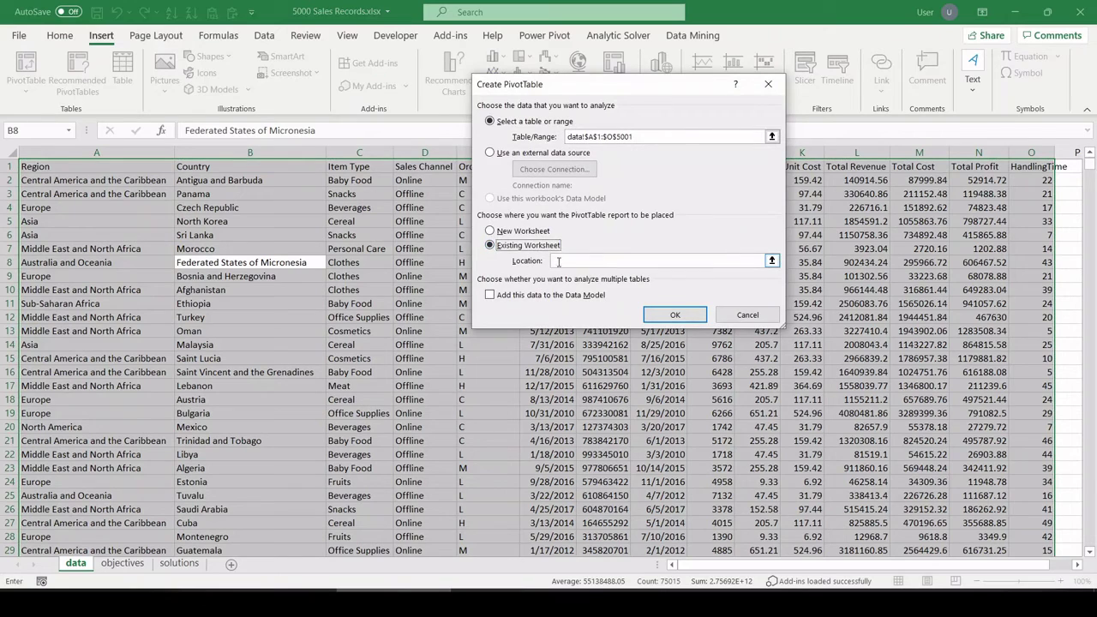
{"action": "left_click", "coordinate": [179, 563]}
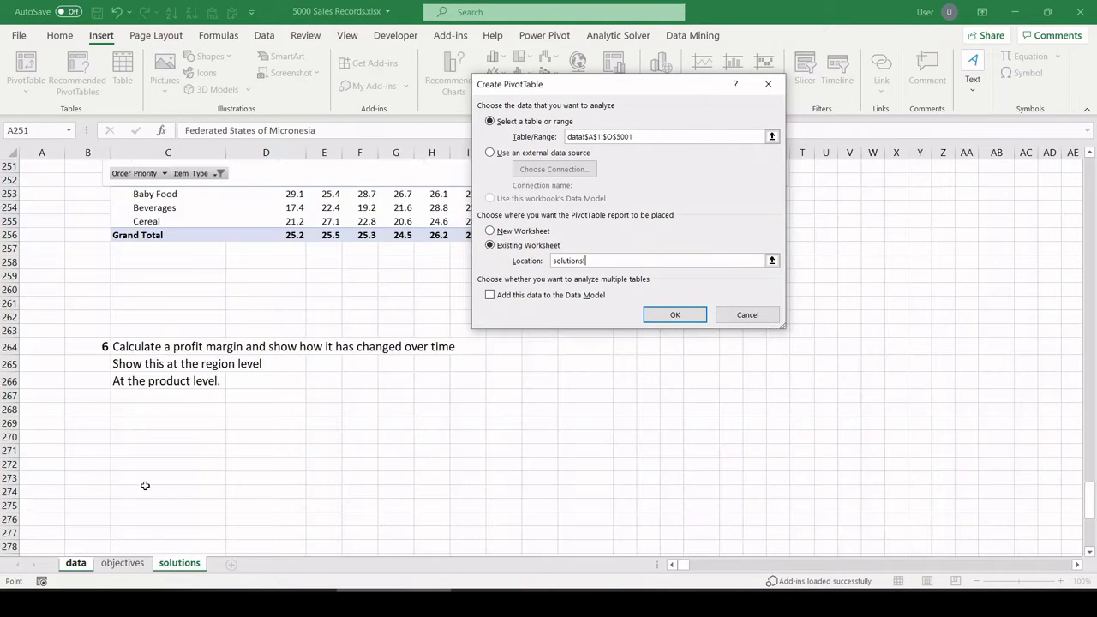
{"action": "left_click", "coordinate": [116, 435]}
{"action": "left_click", "coordinate": [675, 315]}
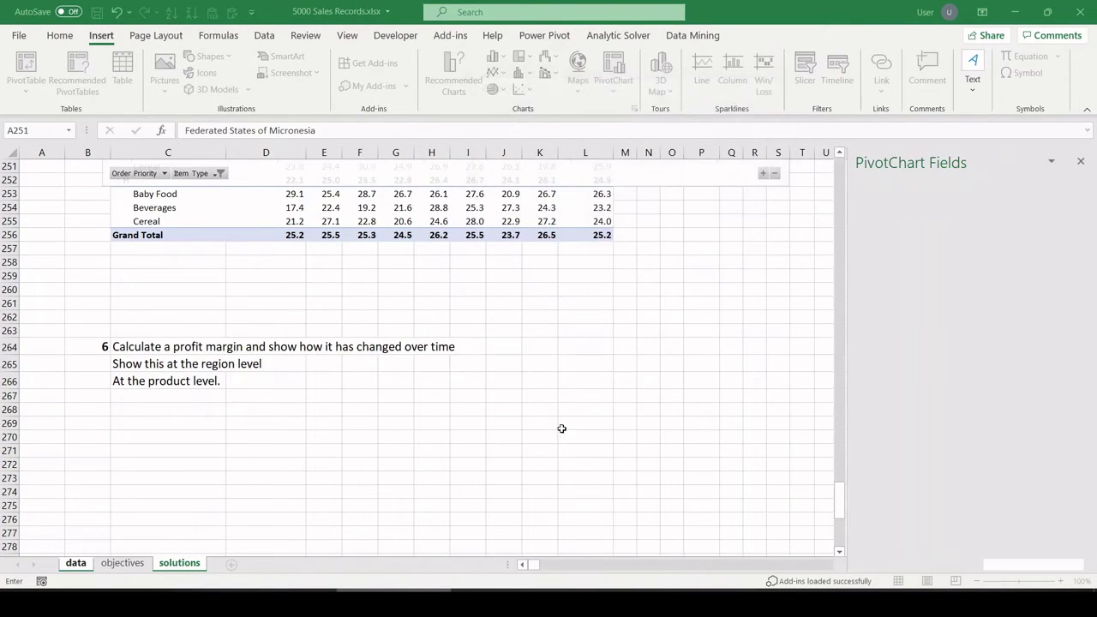
{"action": "left_click", "coordinate": [208, 478]}
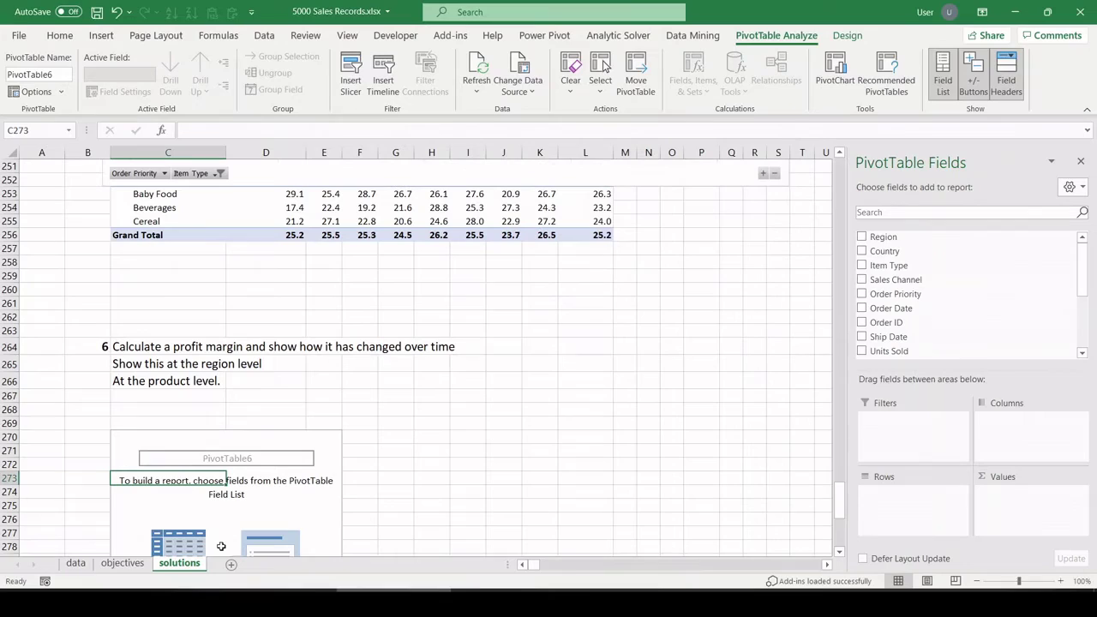
{"action": "left_click", "coordinate": [76, 564]}
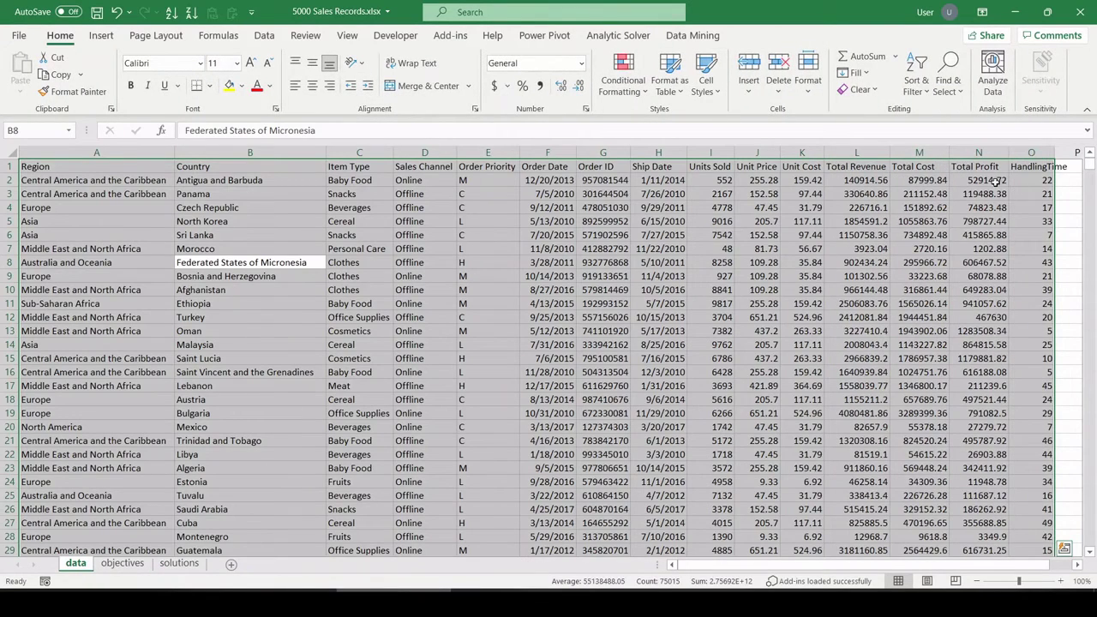
- Add a ProfitMargin header in data cell P1, correcting the initial typo
{"action": "left_click", "coordinate": [1060, 166]}
{"action": "type", "text": "Prod"}
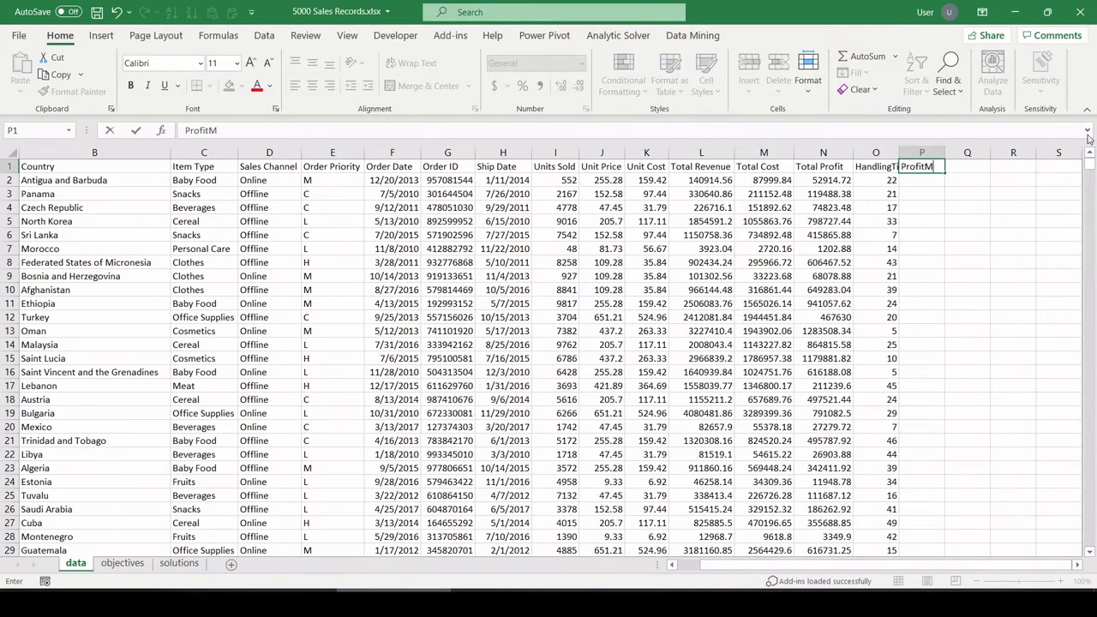
{"action": "type", "text": "itMArgin"}
{"action": "key", "text": "Return"}
{"action": "key", "text": "Up"}
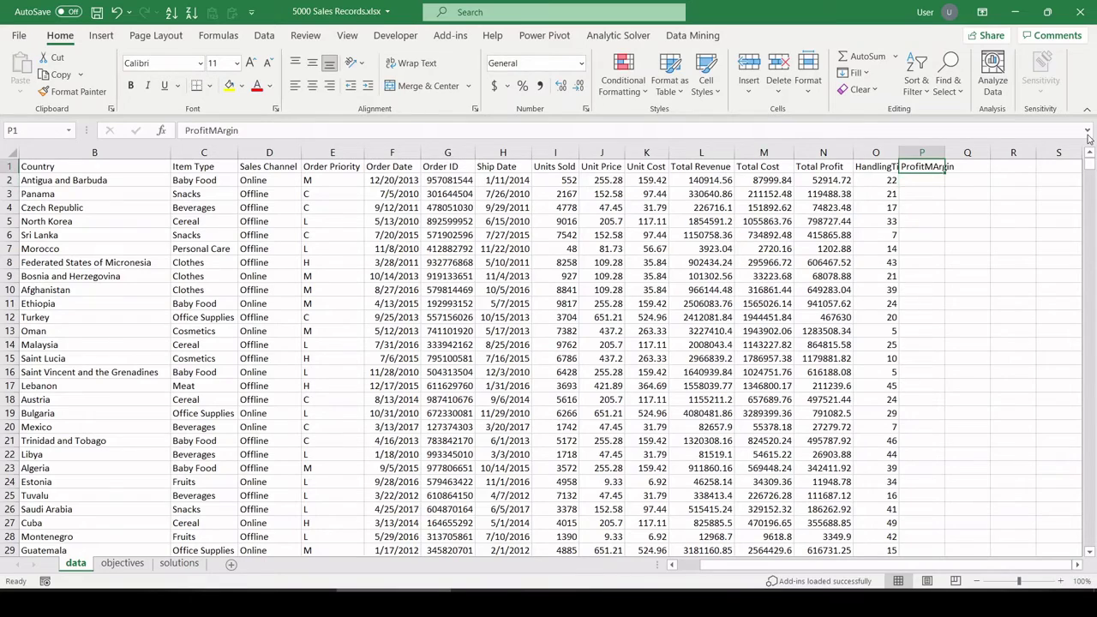
{"action": "type", "text": "ProfitM"}
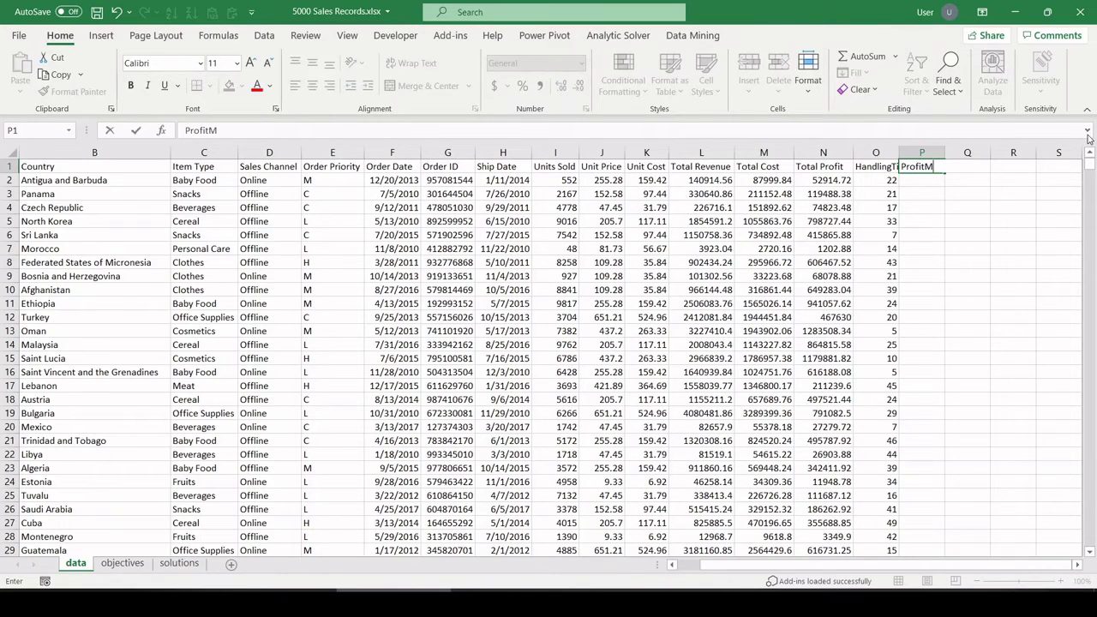
{"action": "type", "text": "argin"}
{"action": "key", "text": "Return"}
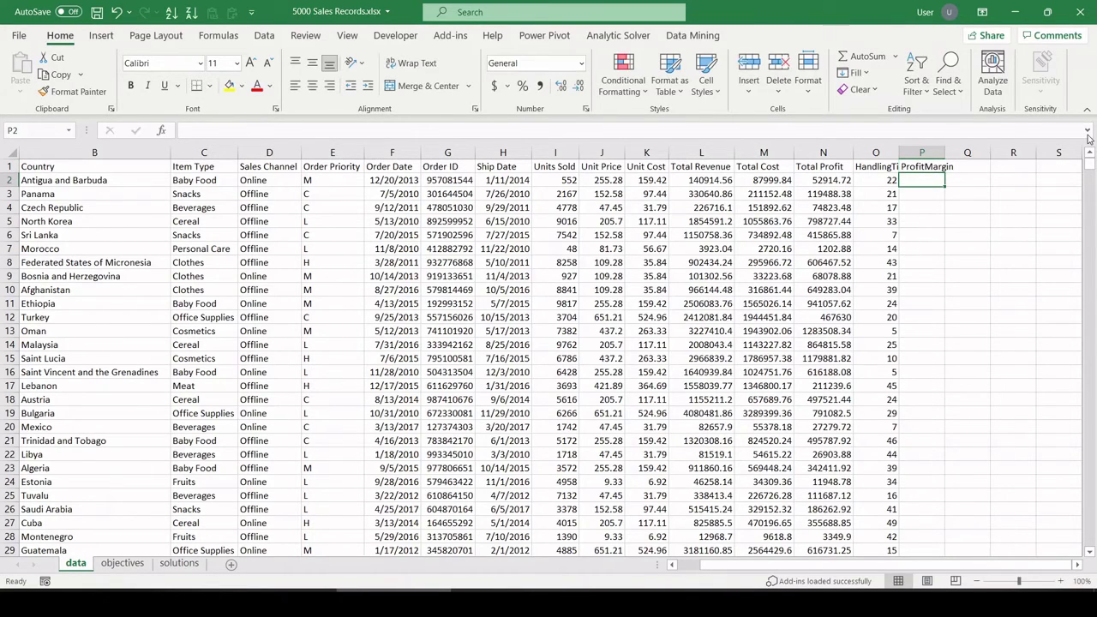
- Enter =N2/L2 in P2, format it as a one-decimal percentage, and fill it down the column
{"action": "type", "text": "="}
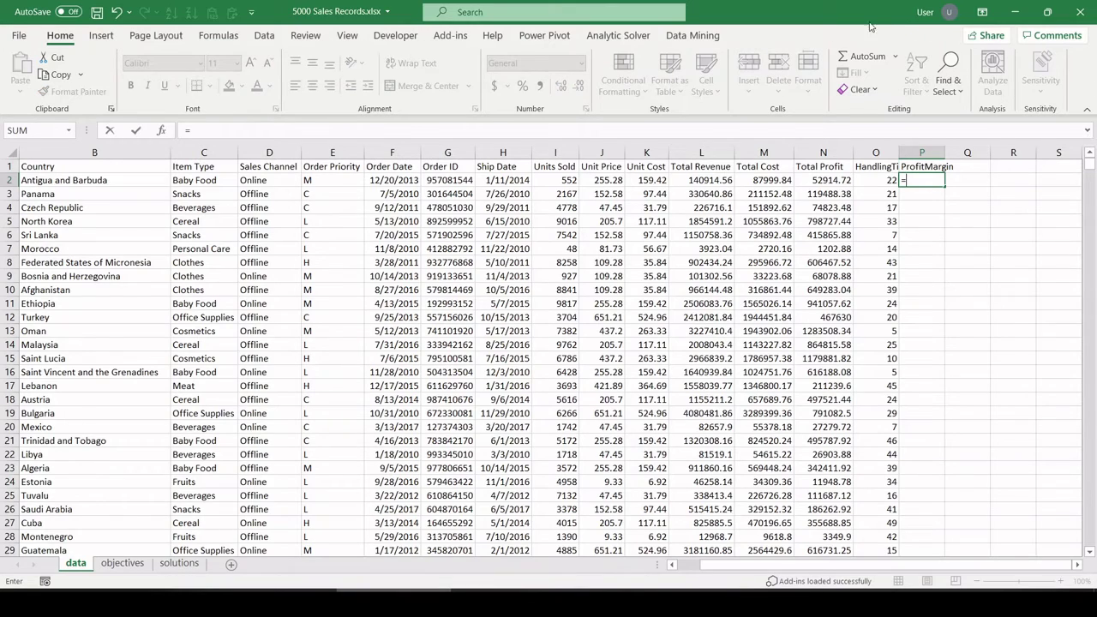
{"action": "left_click", "coordinate": [812, 176]}
{"action": "type", "text": "/"}
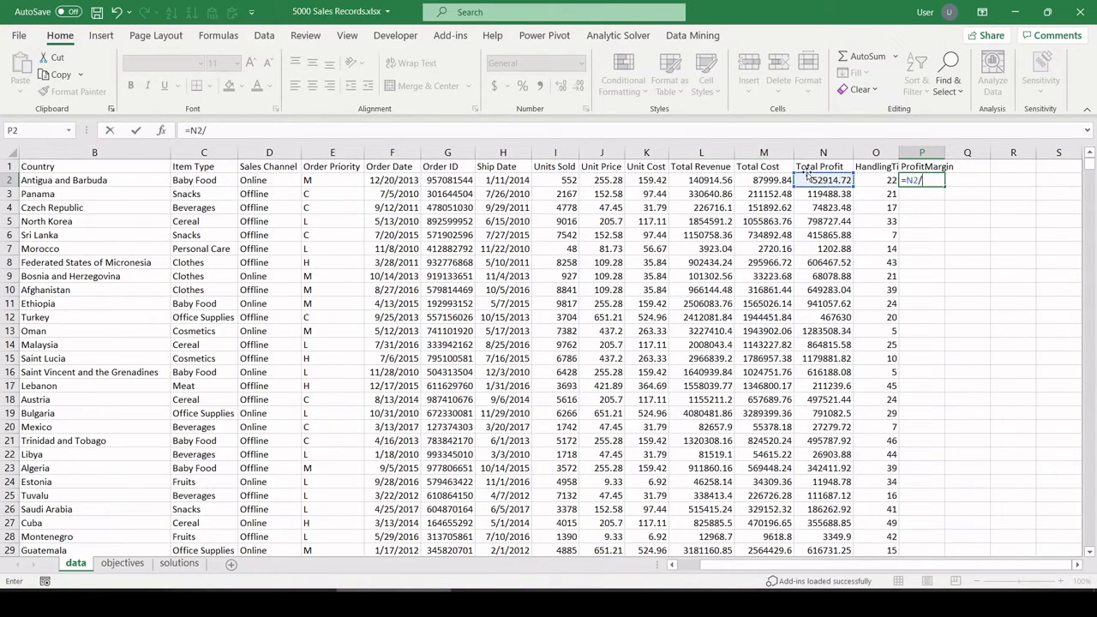
{"action": "left_click", "coordinate": [701, 180]}
{"action": "key", "text": "Return"}
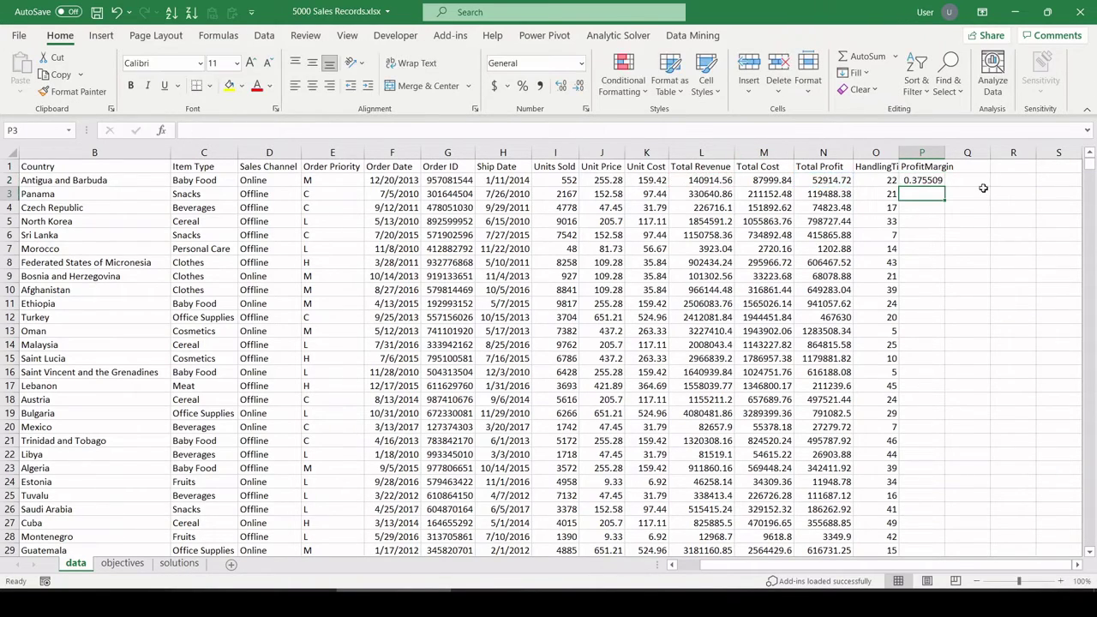
{"action": "left_click", "coordinate": [923, 167]}
{"action": "left_click", "coordinate": [921, 180]}
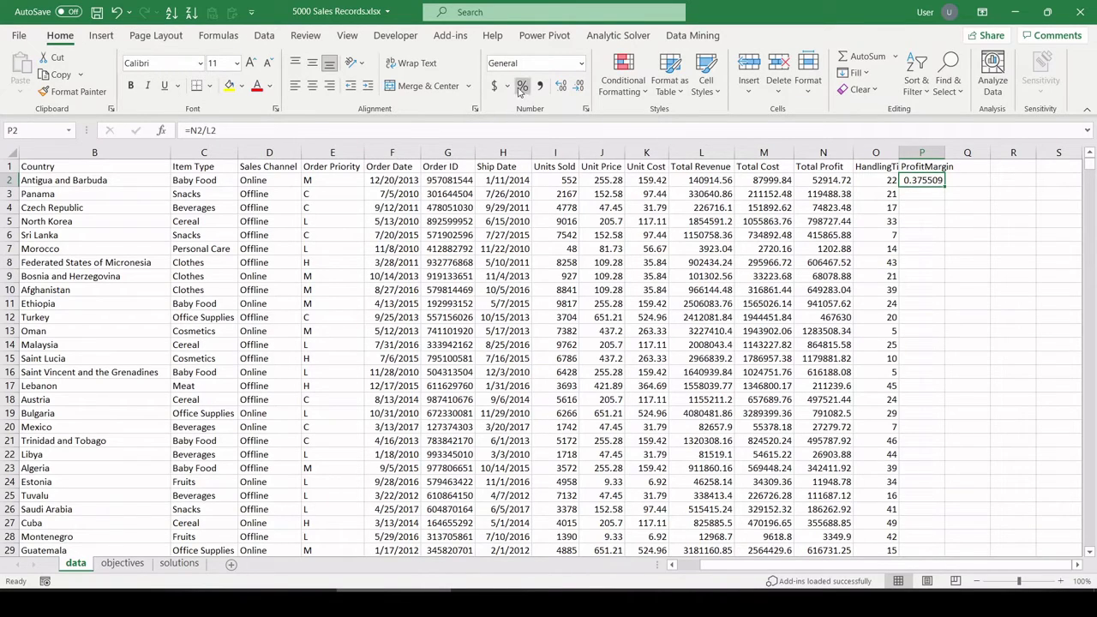
{"action": "left_click", "coordinate": [522, 86]}
{"action": "left_click", "coordinate": [561, 86]}
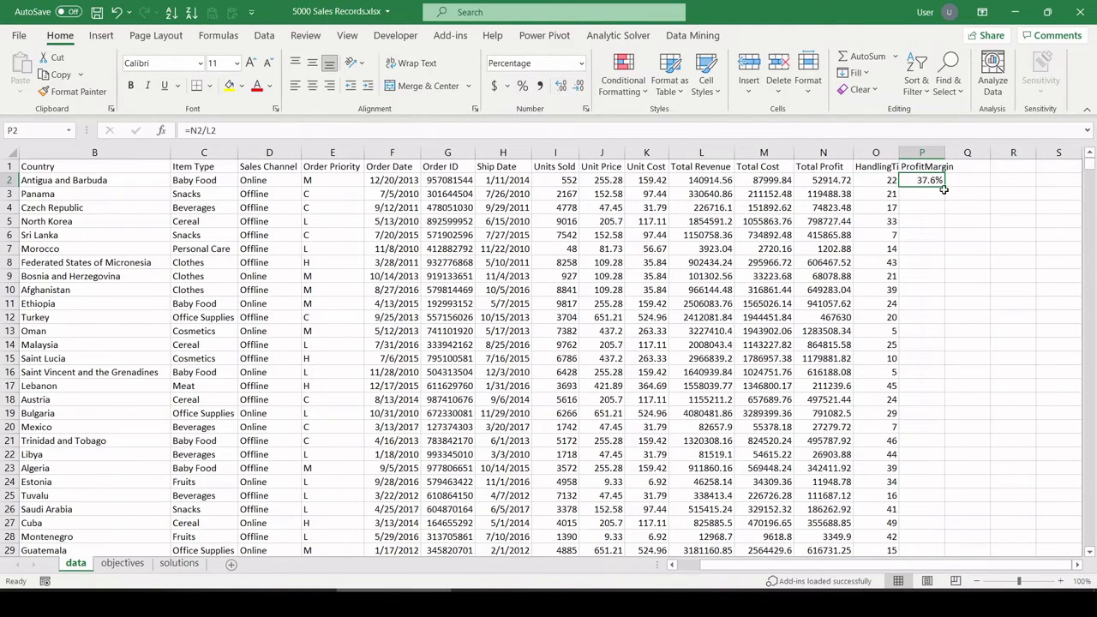
{"action": "double_click", "coordinate": [944, 188]}
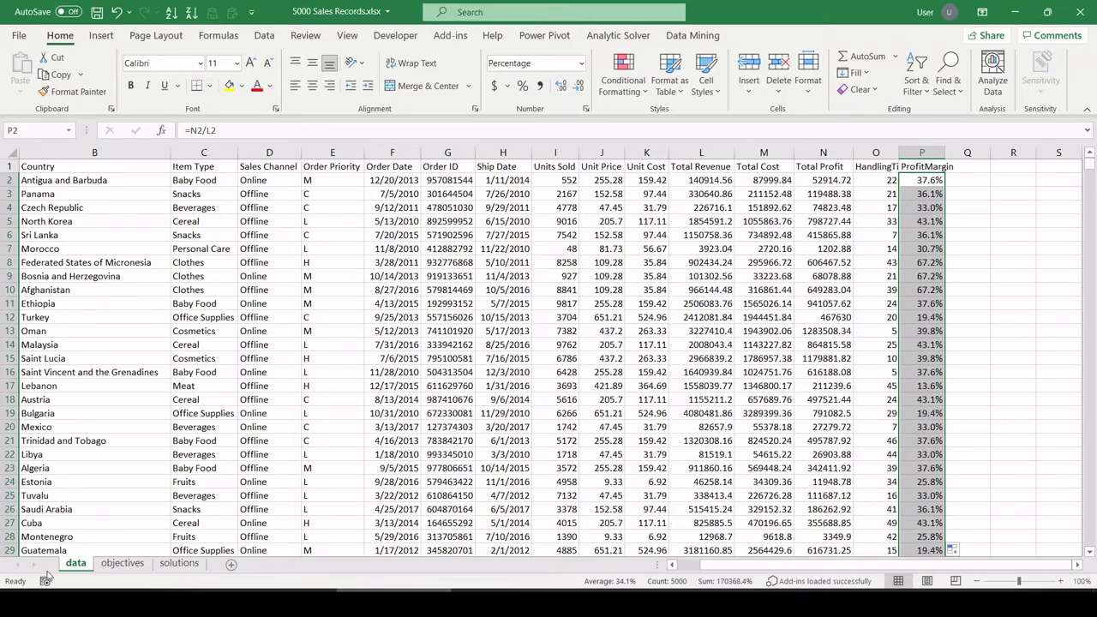
{"action": "left_click", "coordinate": [178, 563]}
- Extend PivotTable6's data source to data!$A$1:$P$5001 to include ProfitMargin
{"action": "scroll", "coordinate": [263, 290], "scroll_direction": "down", "scroll_amount": 3}
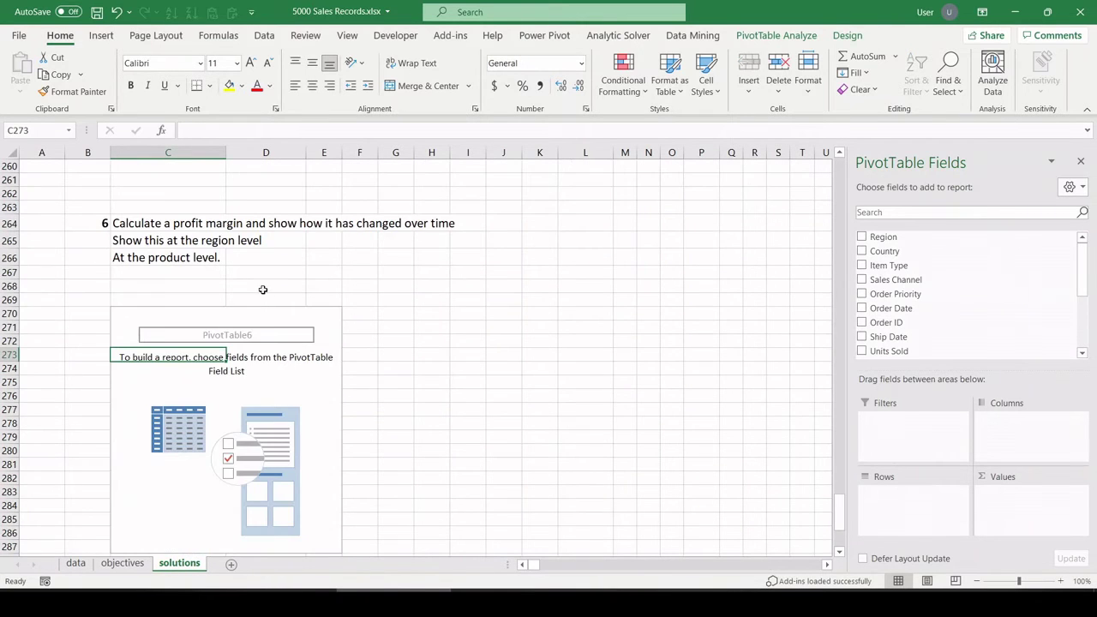
{"action": "scroll", "coordinate": [233, 329], "scroll_direction": "down", "scroll_amount": 2}
{"action": "left_click", "coordinate": [217, 292]}
{"action": "left_click", "coordinate": [228, 266]}
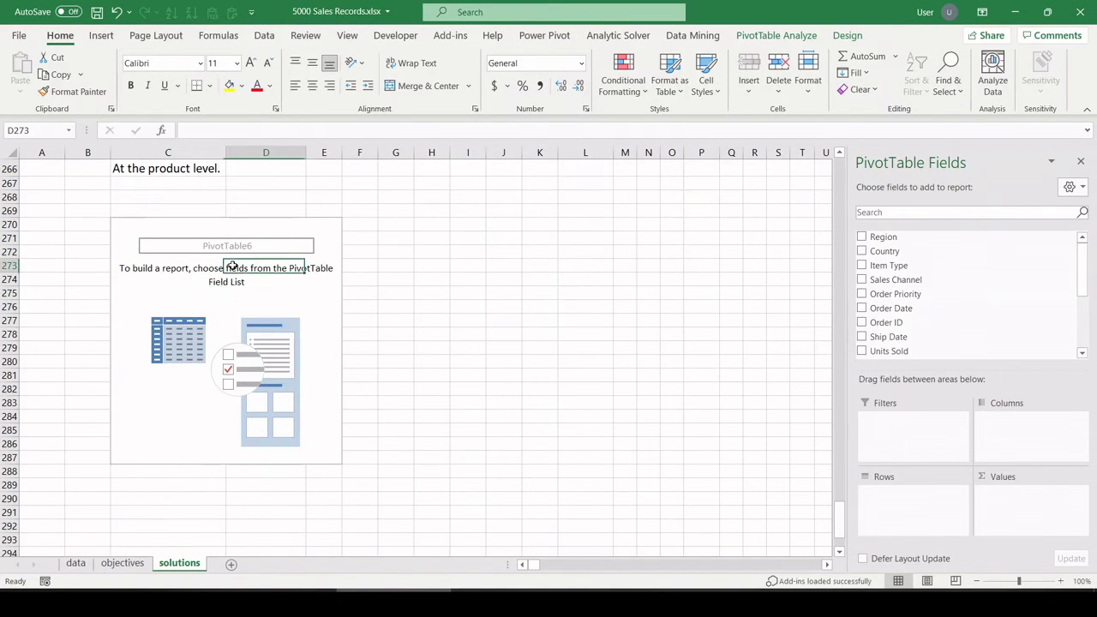
{"action": "left_click", "coordinate": [782, 37]}
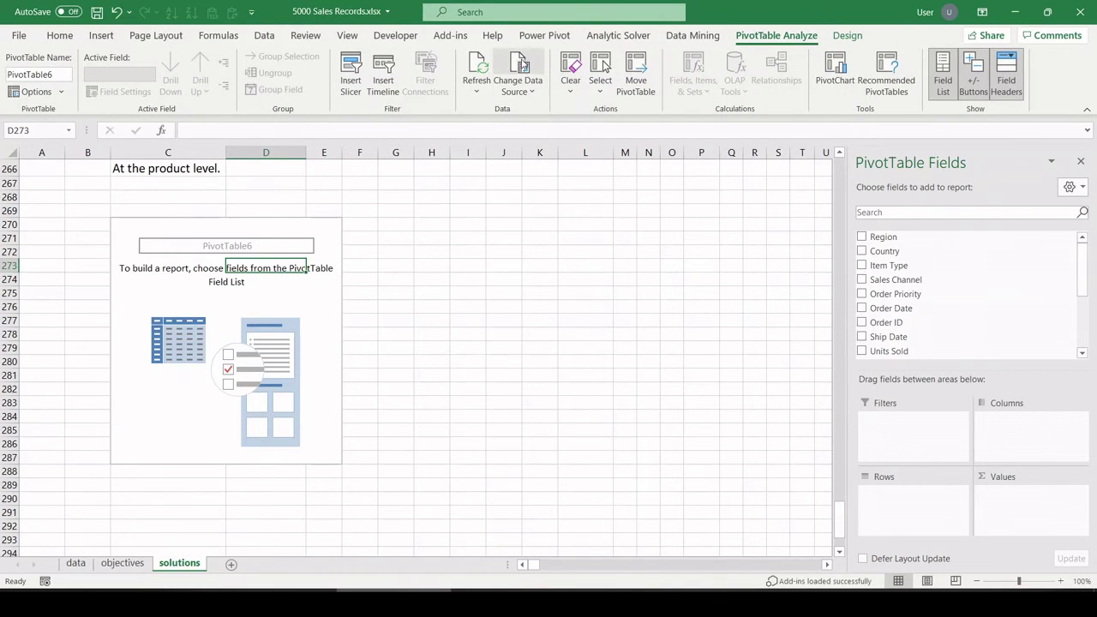
{"action": "left_click", "coordinate": [522, 68]}
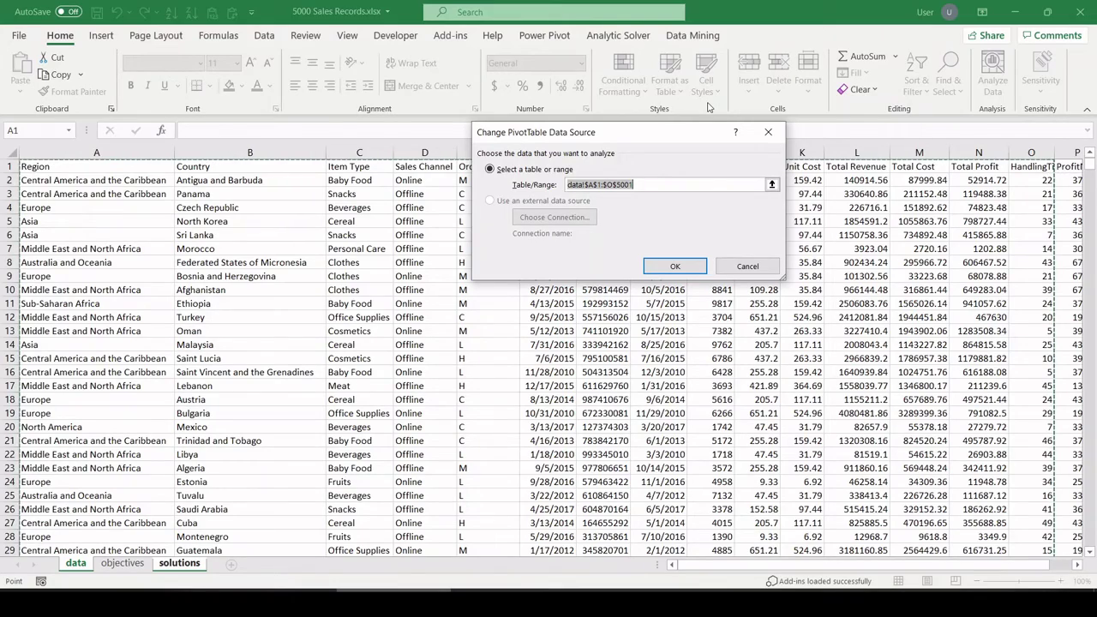
{"action": "key", "text": "shift+Right"}
{"action": "scroll", "coordinate": [980, 325], "scroll_direction": "down", "scroll_amount": 2}
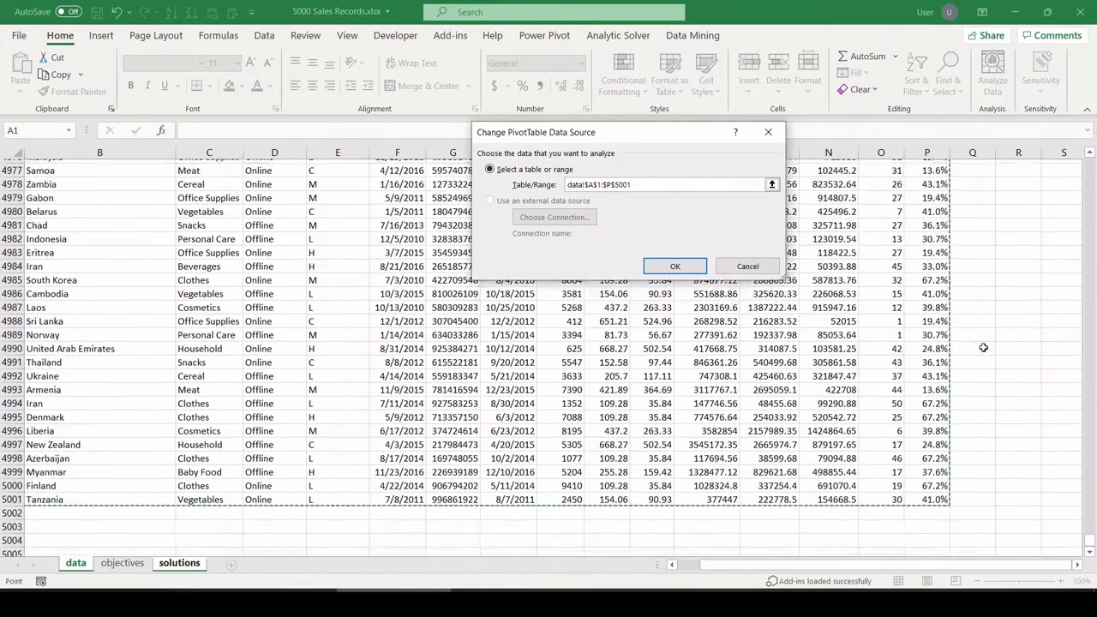
- Build PivotTable6 with ProfitMargin as values, Order Date years as columns and Region as rows
{"action": "left_click", "coordinate": [674, 266]}
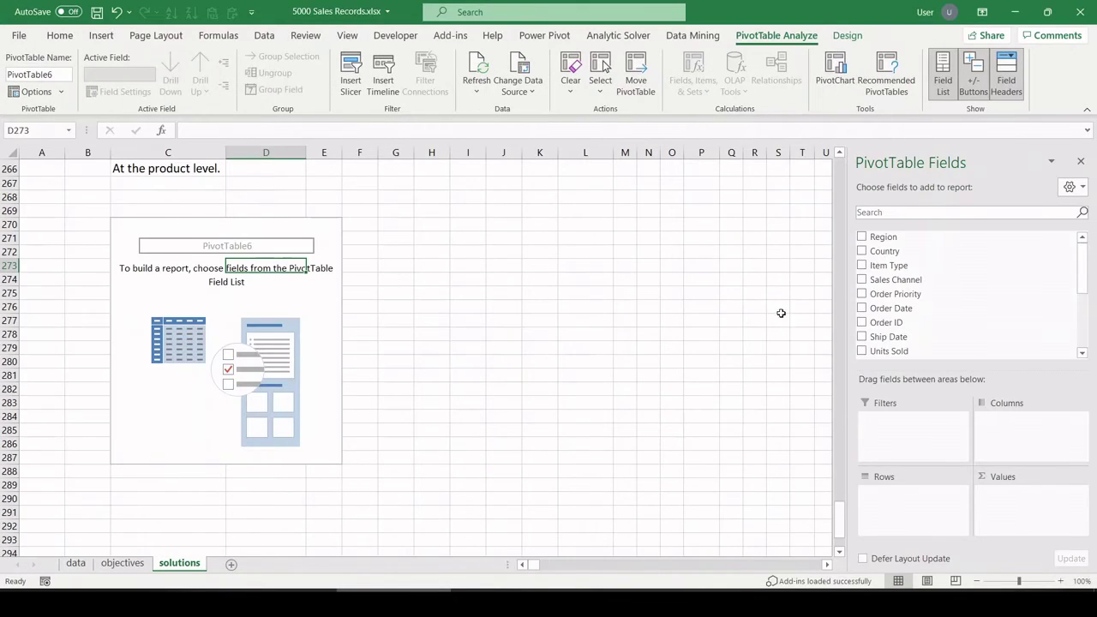
{"action": "scroll", "coordinate": [908, 293], "scroll_direction": "down", "scroll_amount": 3}
{"action": "left_click", "coordinate": [929, 318]}
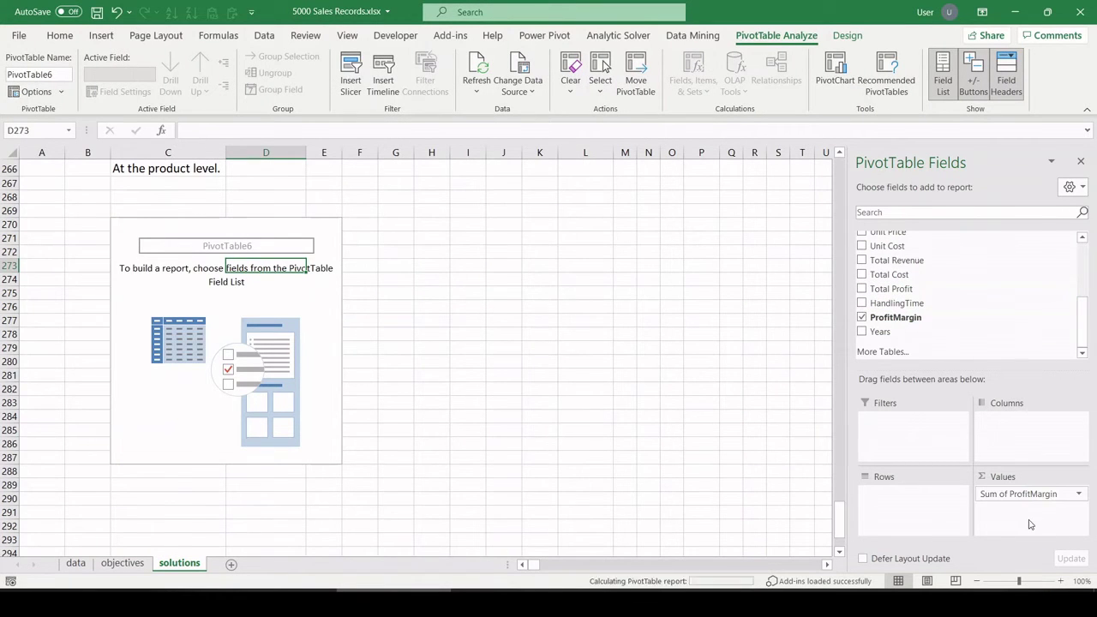
{"action": "scroll", "coordinate": [108, 283], "scroll_direction": "up", "scroll_amount": 3}
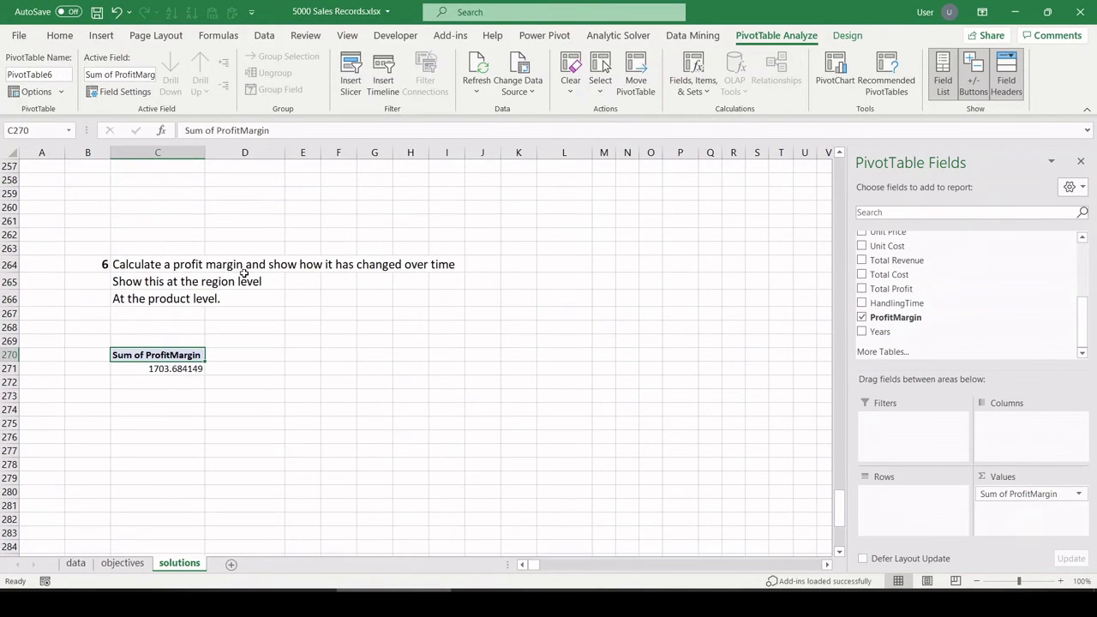
{"action": "scroll", "coordinate": [936, 282], "scroll_direction": "up", "scroll_amount": 3}
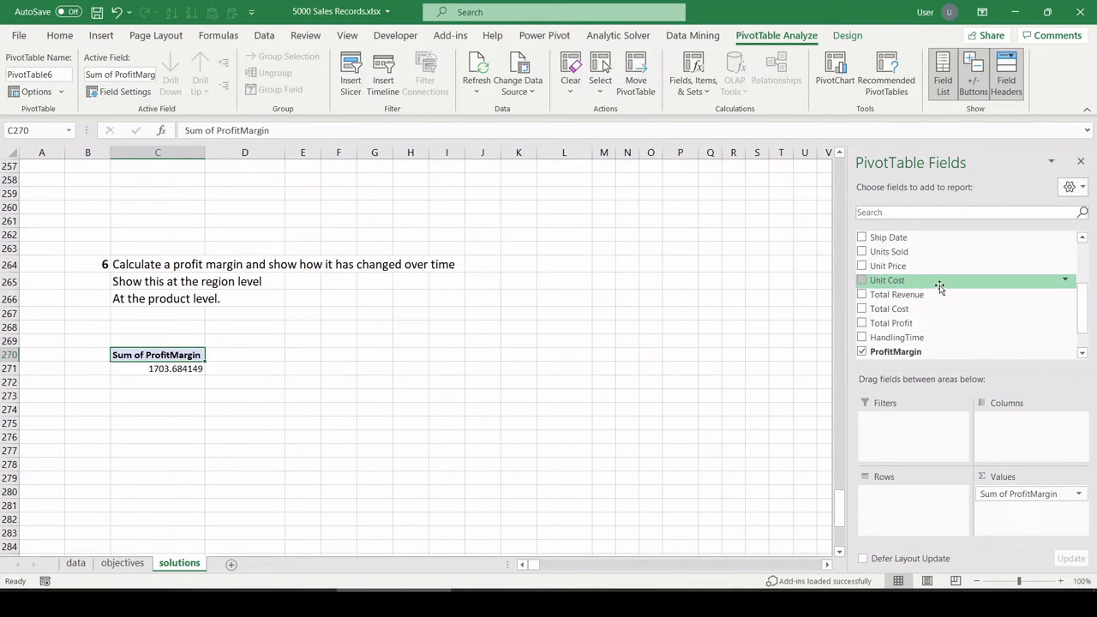
{"action": "left_click_drag", "start_coordinate": [937, 276], "coordinate": [1002, 429]}
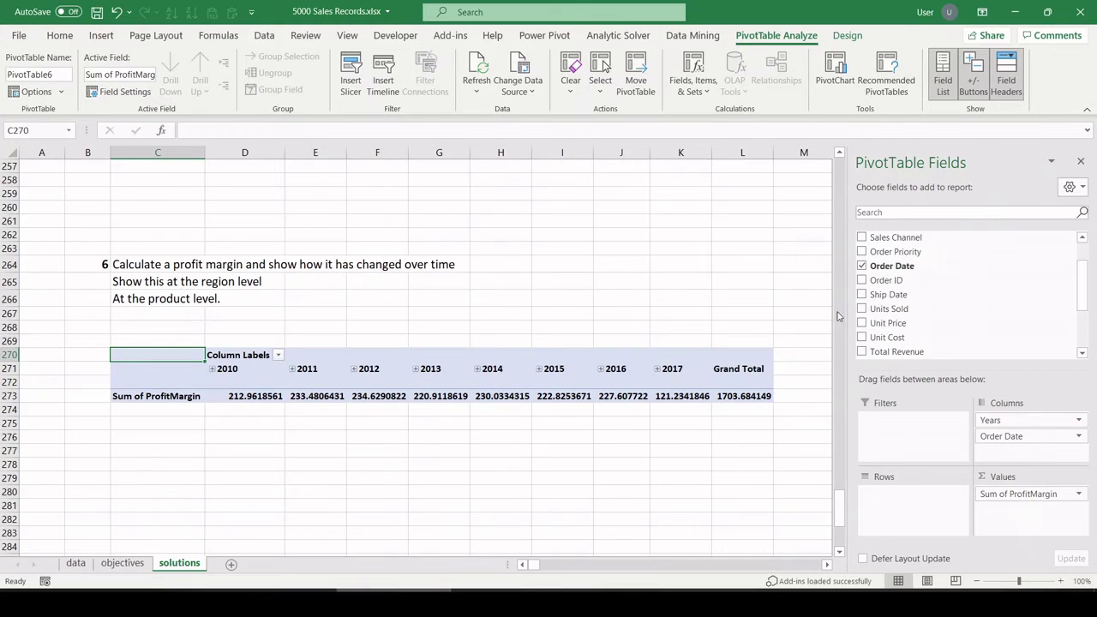
{"action": "scroll", "coordinate": [891, 269], "scroll_direction": "up", "scroll_amount": 3}
{"action": "left_click_drag", "start_coordinate": [884, 237], "coordinate": [921, 505]}
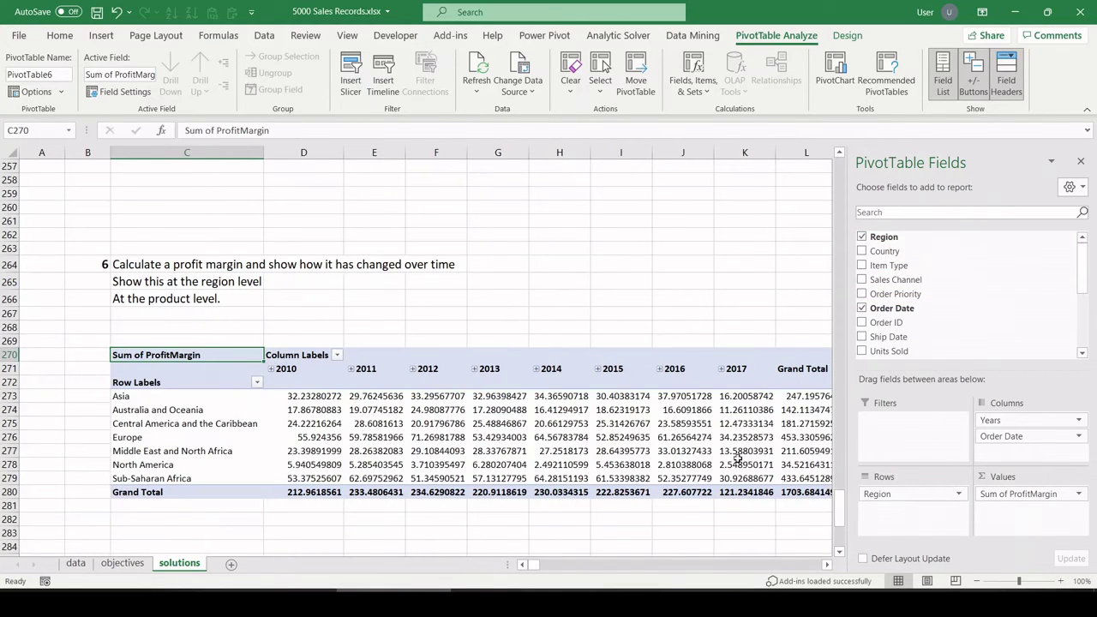
- Summarize ProfitMargin by Average and format the values as Percentage
{"action": "left_click", "coordinate": [998, 495]}
{"action": "left_click", "coordinate": [1007, 469]}
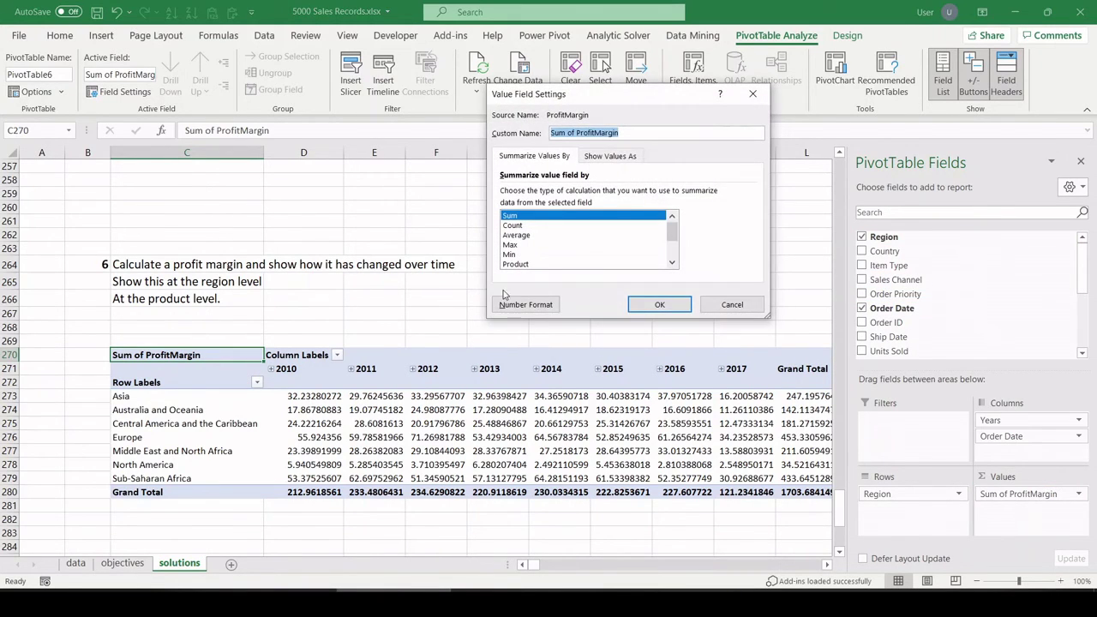
{"action": "left_click", "coordinate": [518, 304]}
{"action": "left_click", "coordinate": [484, 115]}
{"action": "left_click", "coordinate": [490, 108]}
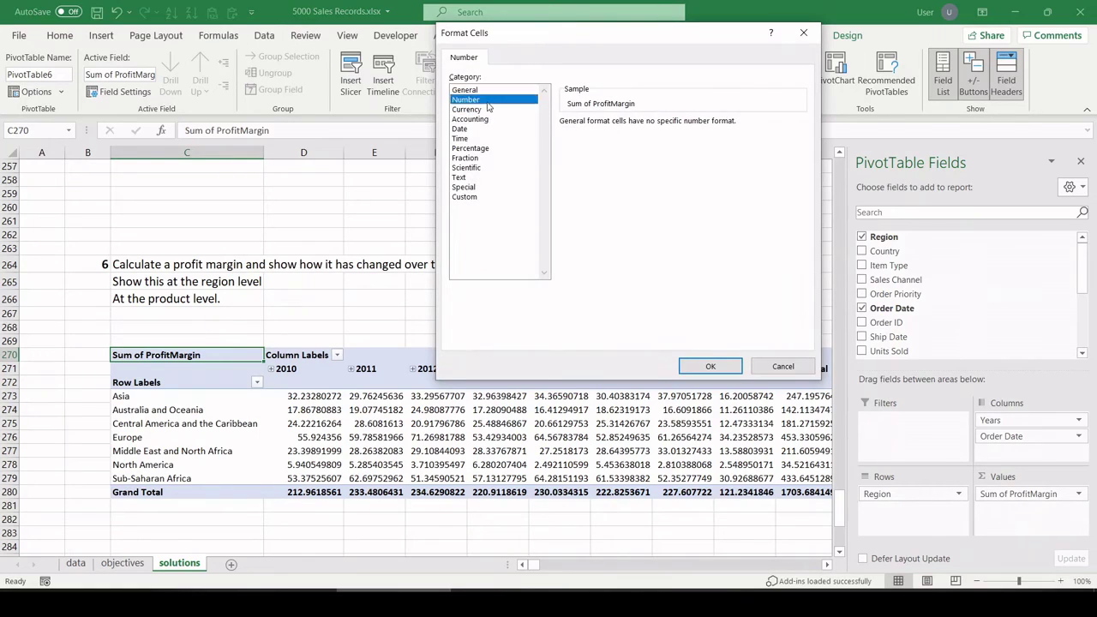
{"action": "left_click", "coordinate": [490, 129]}
{"action": "left_click", "coordinate": [471, 148]}
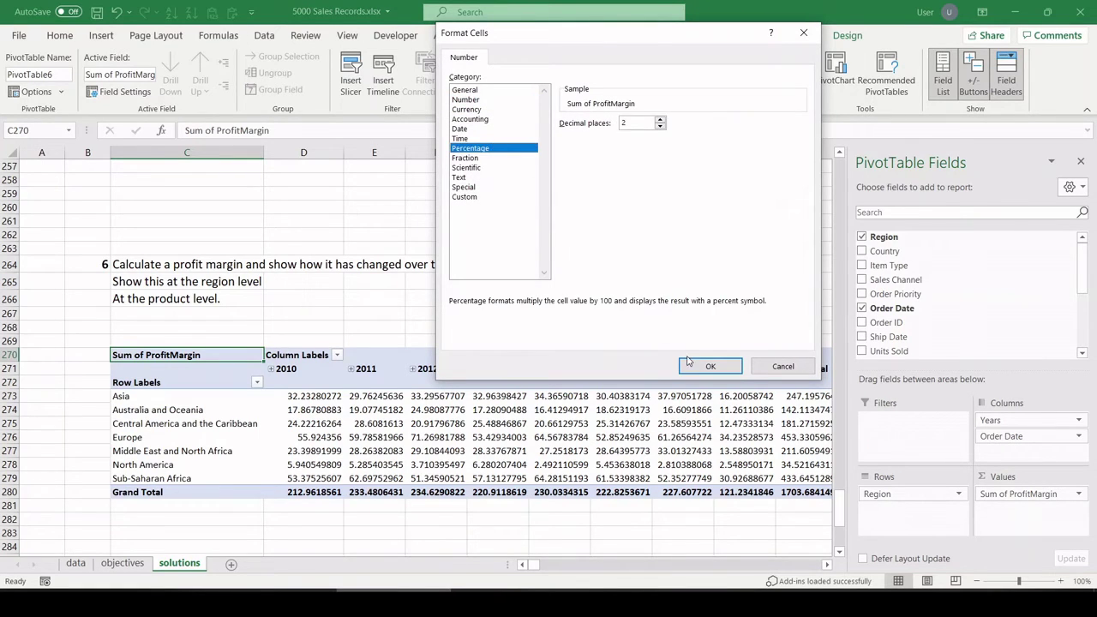
{"action": "left_click", "coordinate": [687, 361]}
{"action": "left_click", "coordinate": [561, 245]}
{"action": "left_click", "coordinate": [559, 236]}
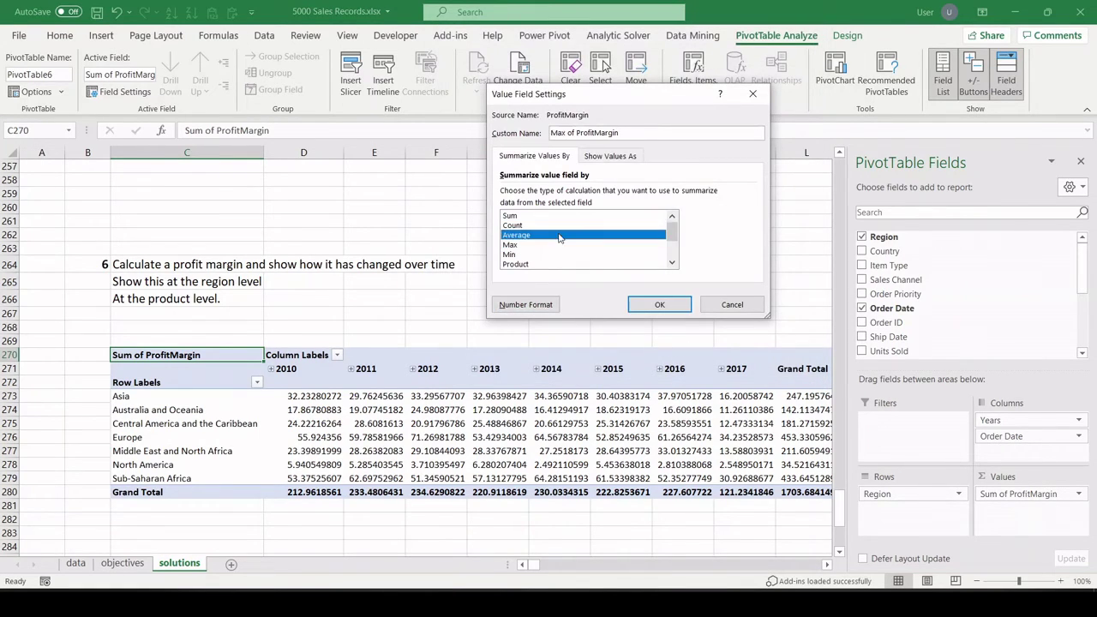
{"action": "left_click", "coordinate": [660, 304]}
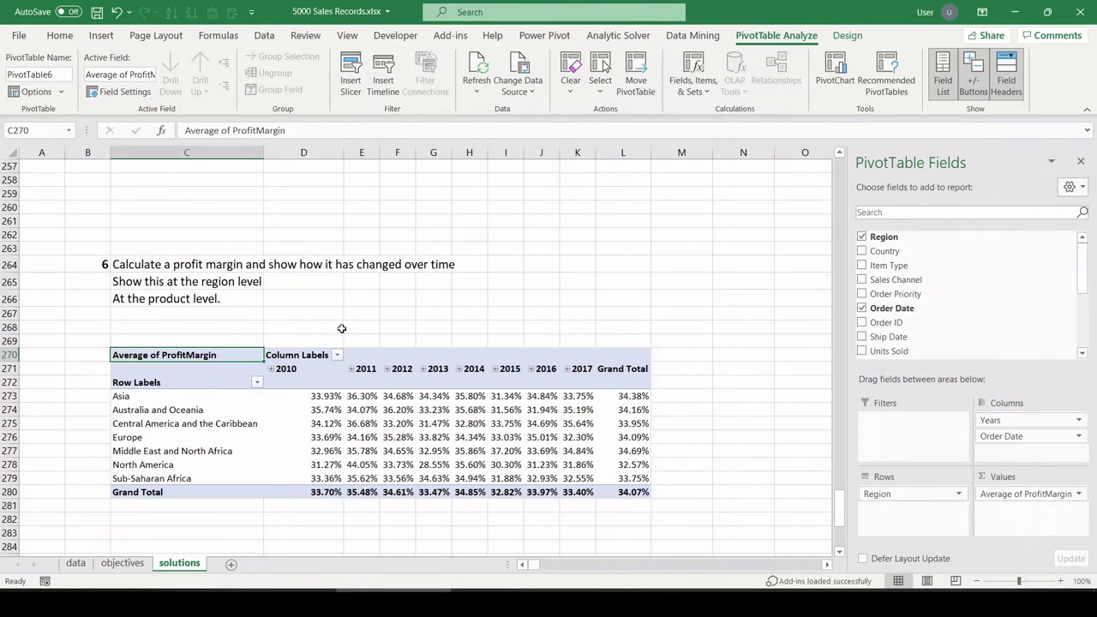
- Insert a Clustered Column PivotChart of the profit margin pivot table with blue monochromatic colours
{"action": "left_click", "coordinate": [304, 382]}
{"action": "left_click", "coordinate": [317, 410]}
{"action": "left_click", "coordinate": [101, 35]}
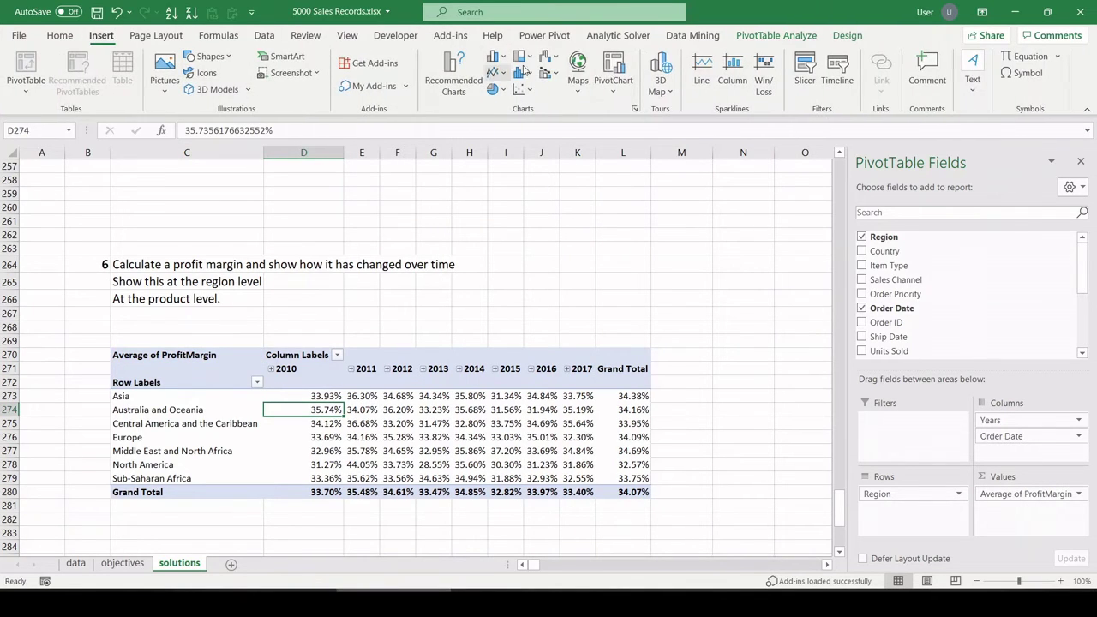
{"action": "left_click", "coordinate": [521, 72]}
{"action": "left_click", "coordinate": [507, 107]}
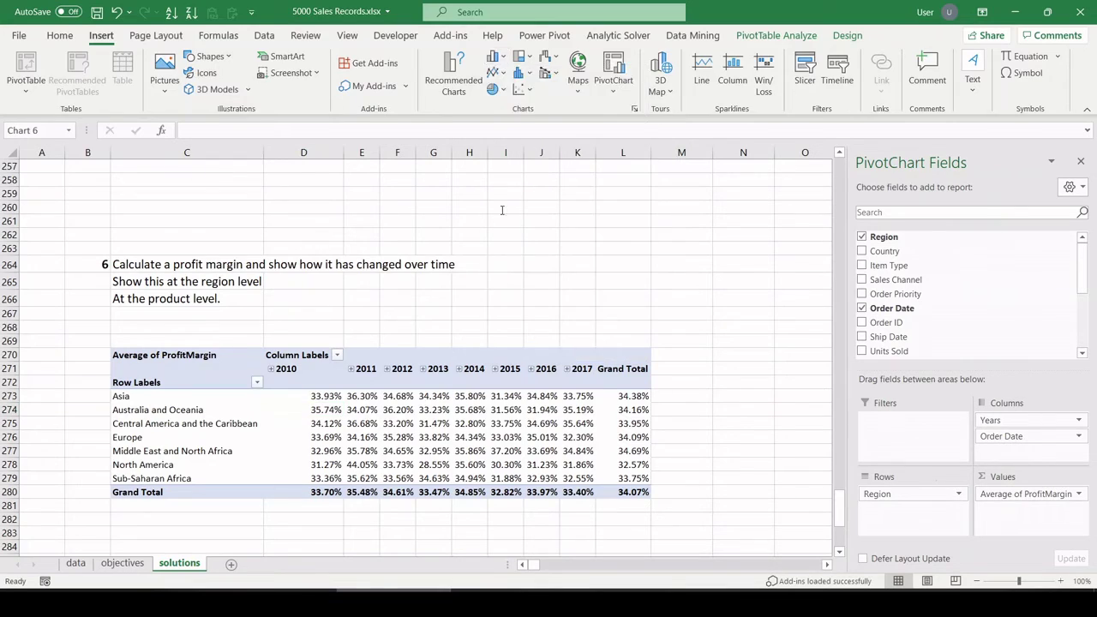
{"action": "left_click", "coordinate": [848, 35]}
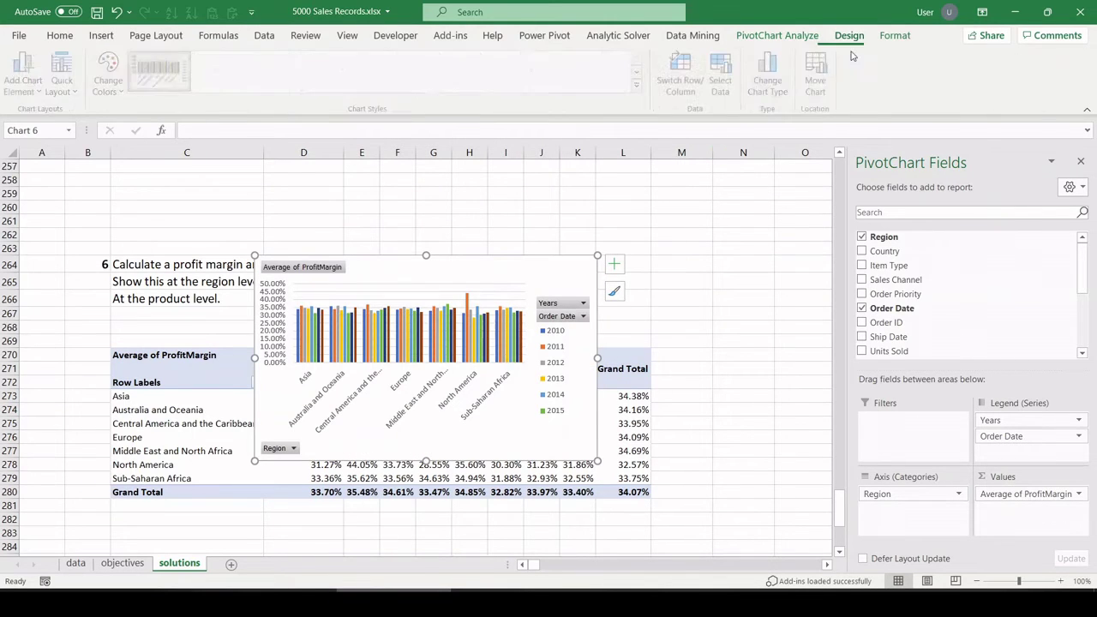
{"action": "left_click", "coordinate": [99, 84]}
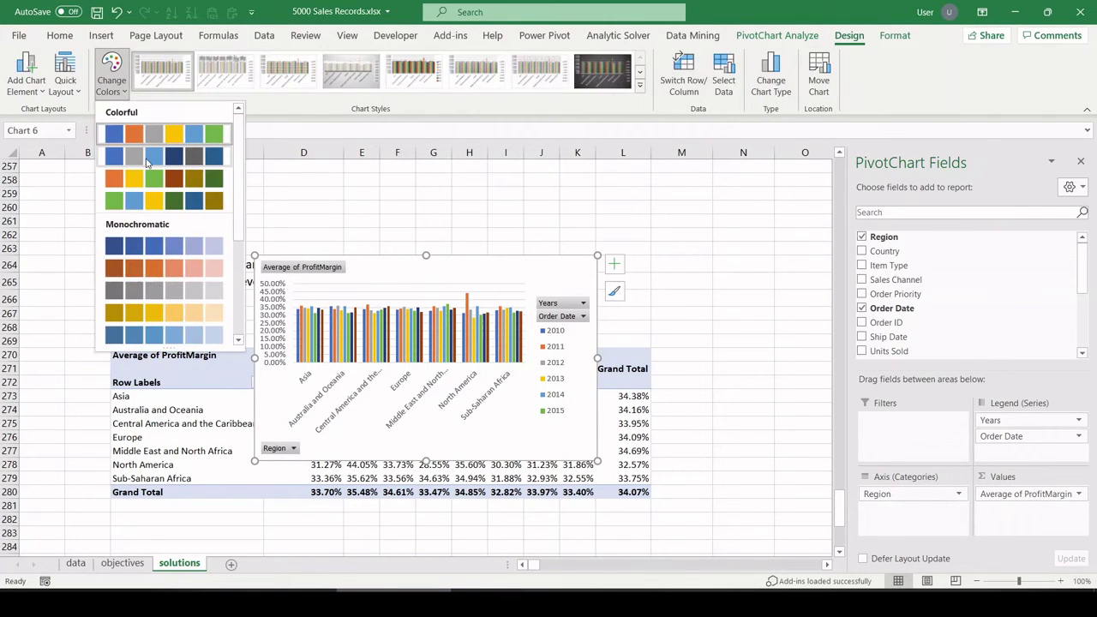
{"action": "left_click", "coordinate": [162, 238]}
- Move the chart beside the pivot table and enlarge it to reach column N
{"action": "left_click_drag", "start_coordinate": [549, 283], "coordinate": [470, 201]}
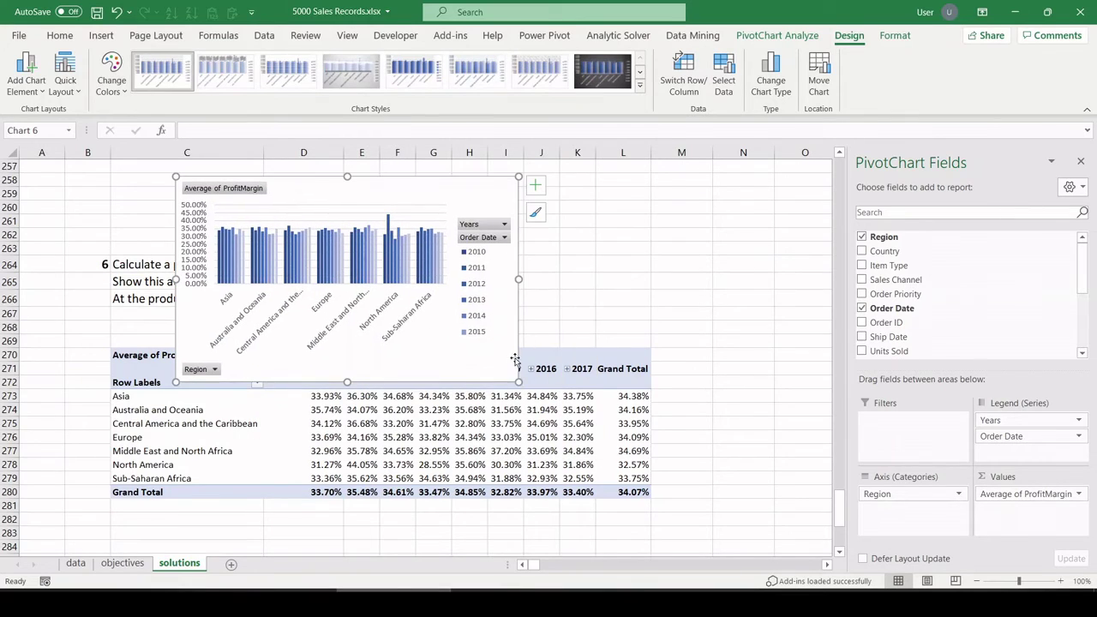
{"action": "left_click_drag", "start_coordinate": [515, 380], "coordinate": [768, 534]}
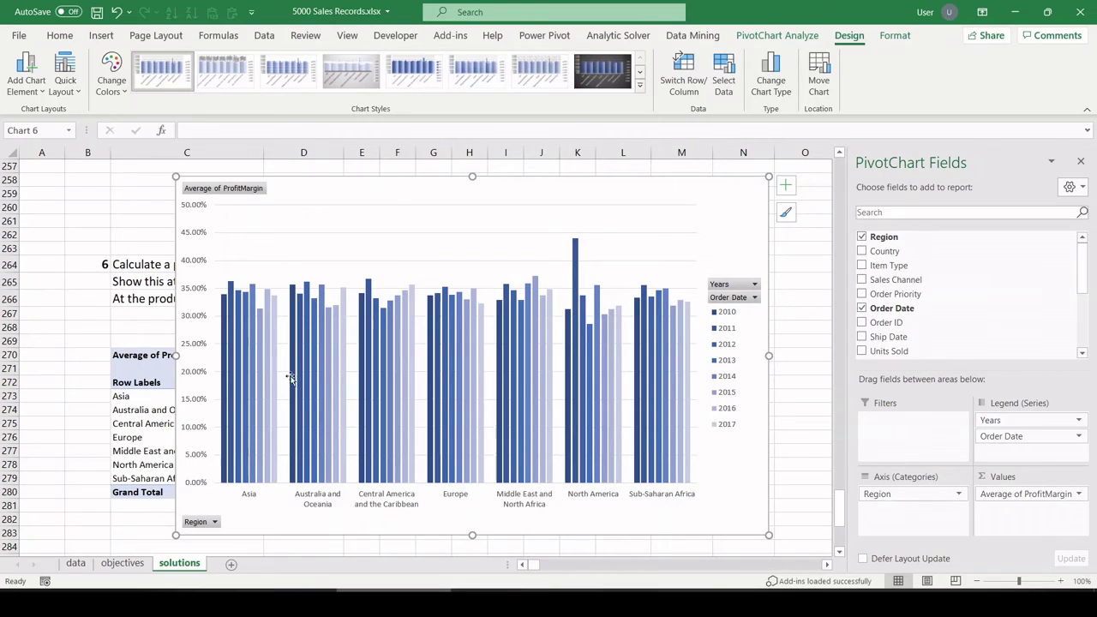
{"action": "left_click", "coordinate": [576, 239]}
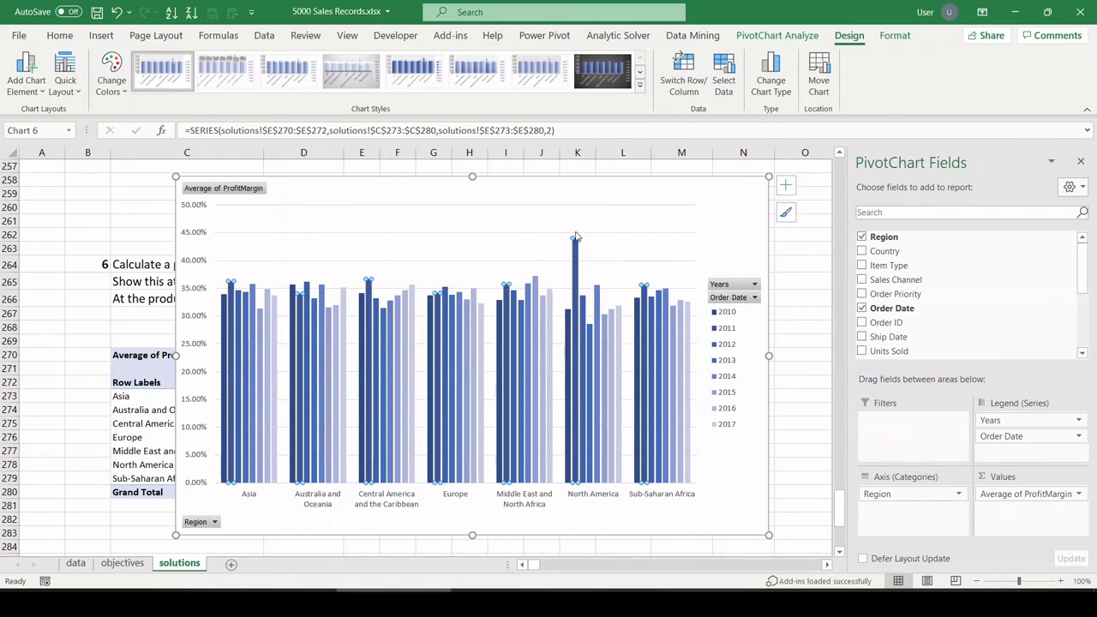
{"action": "mouse_move", "coordinate": [575, 249]}
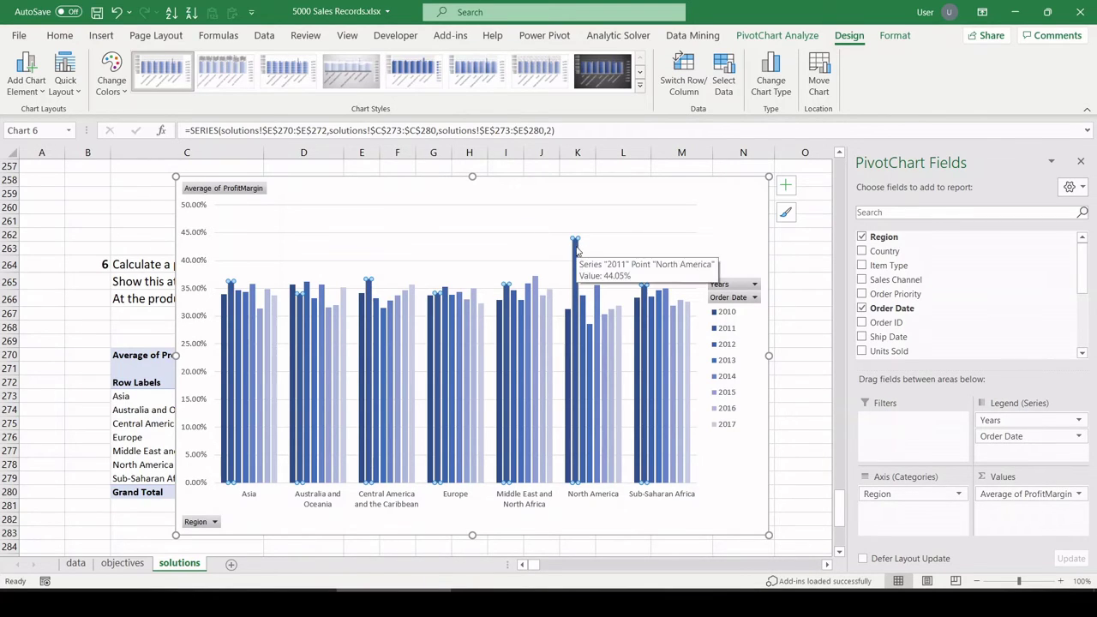
- Set the chart's vertical axis minimum bound to 0.25 so it starts at 25%
{"action": "right_click", "coordinate": [191, 259]}
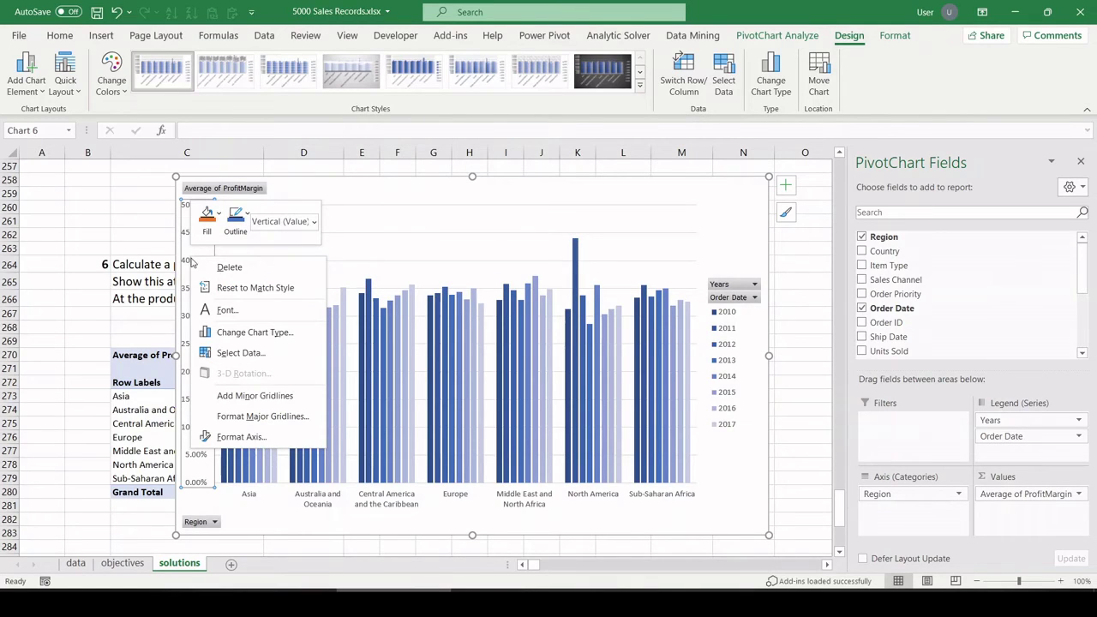
{"action": "left_click", "coordinate": [184, 264]}
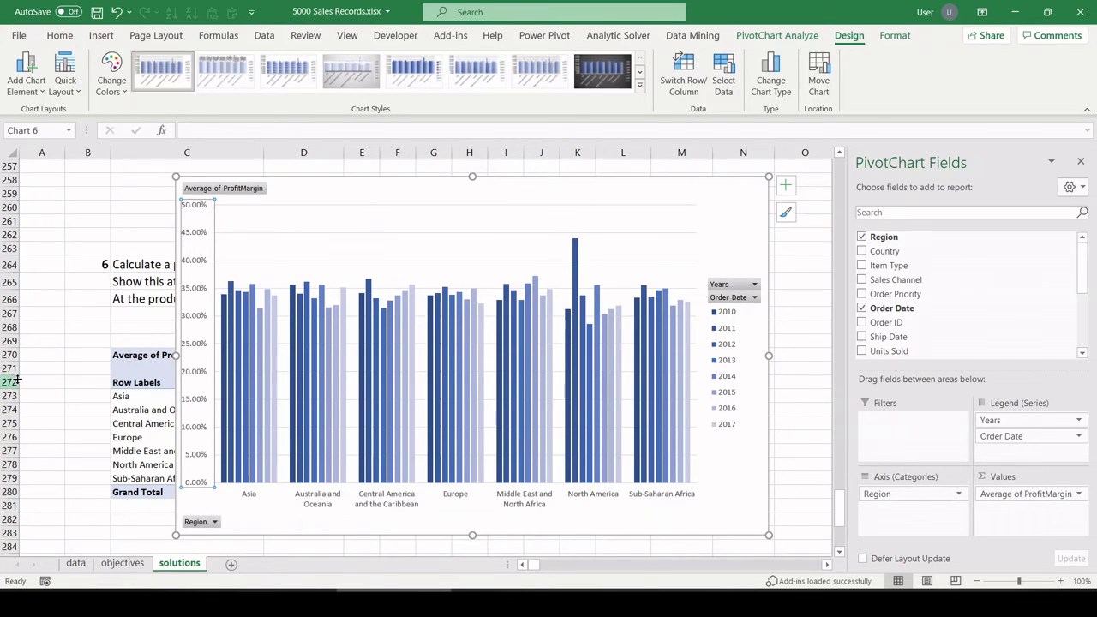
{"action": "left_click", "coordinate": [56, 370]}
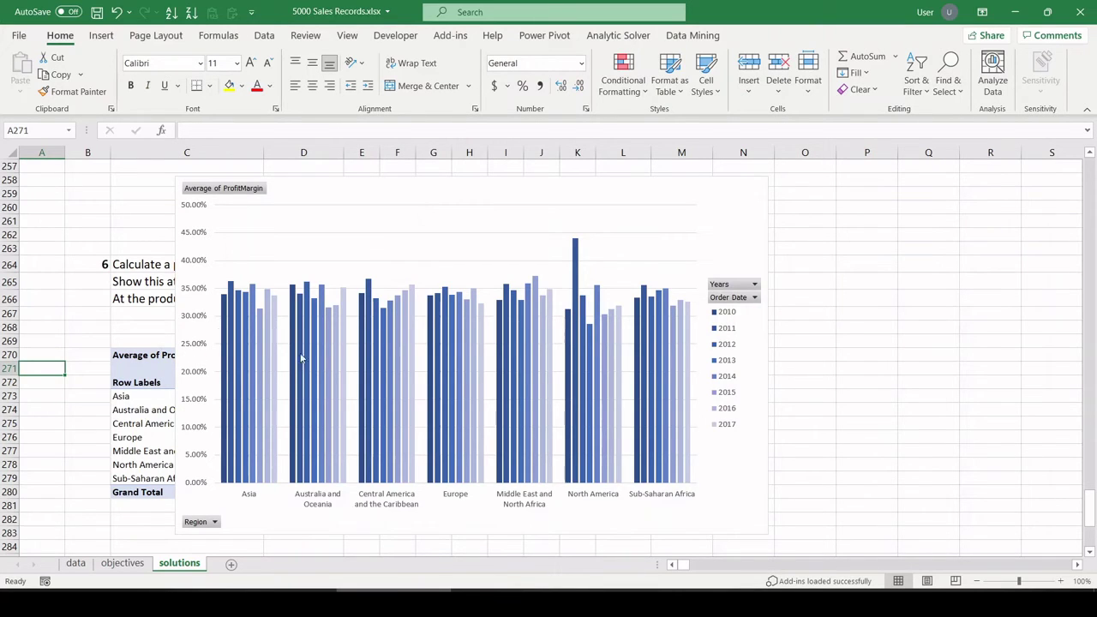
{"action": "right_click", "coordinate": [199, 345]}
{"action": "left_click", "coordinate": [249, 522]}
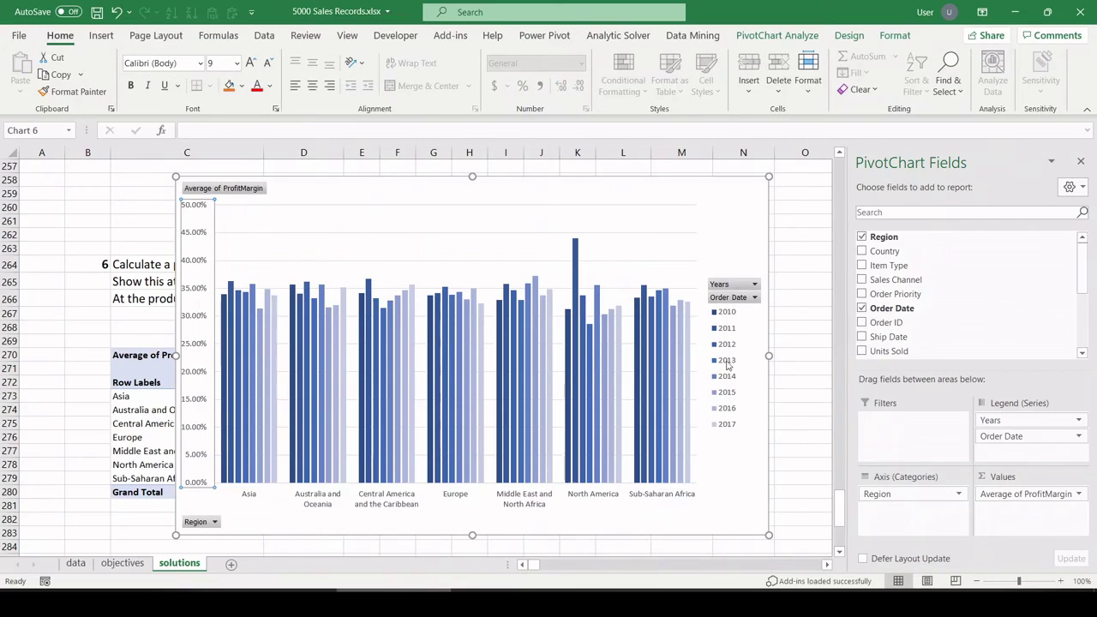
{"action": "double_click", "coordinate": [972, 274]}
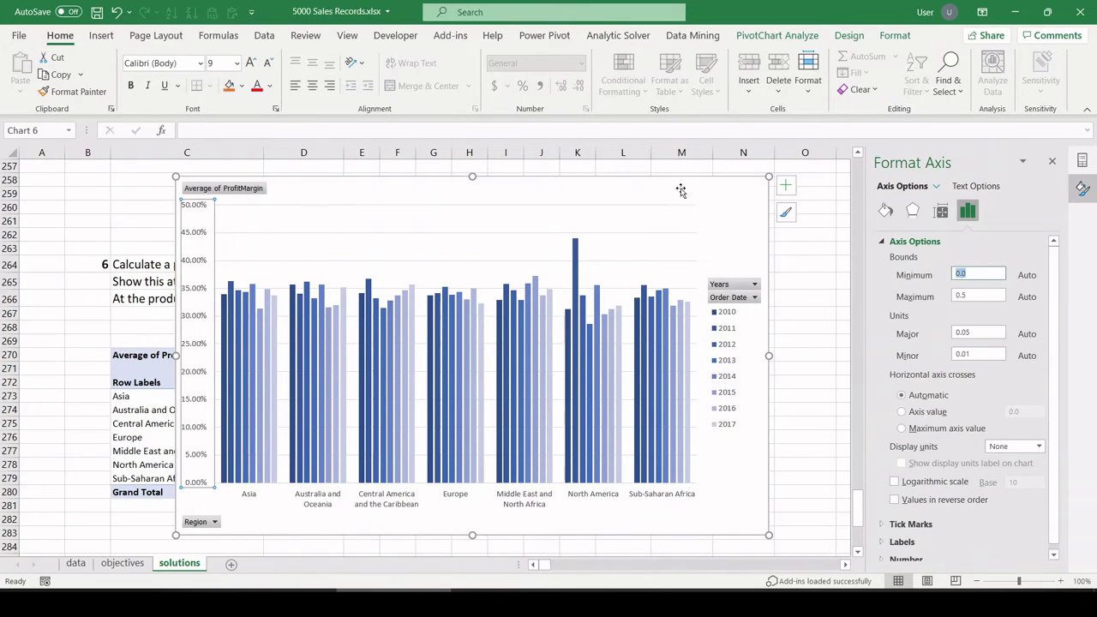
{"action": "key", "text": "Return"}
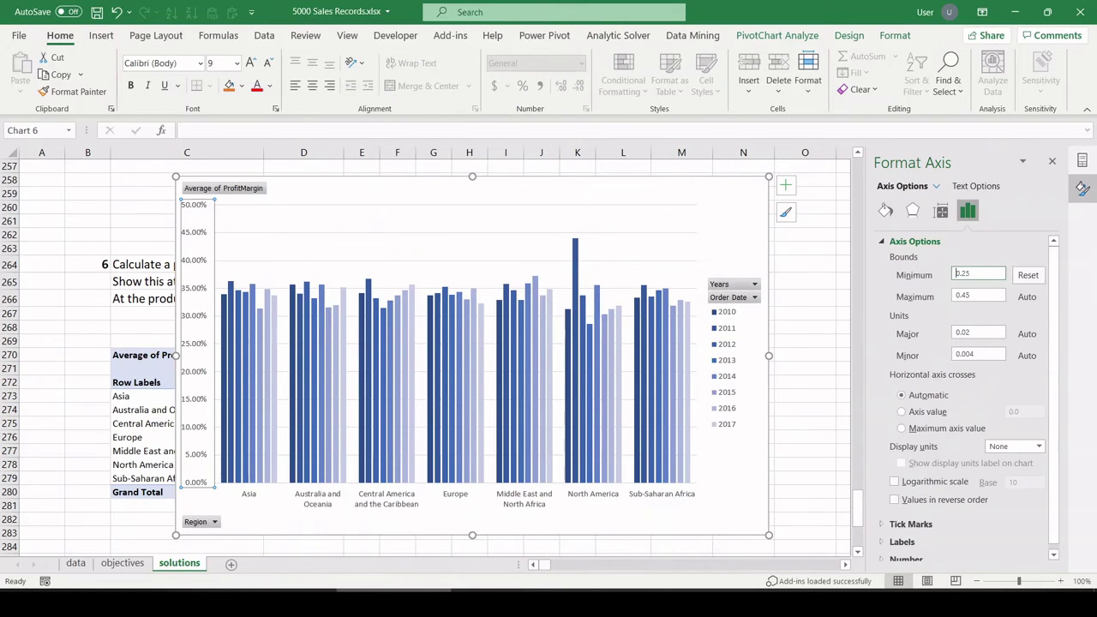
{"action": "left_click", "coordinate": [53, 283]}
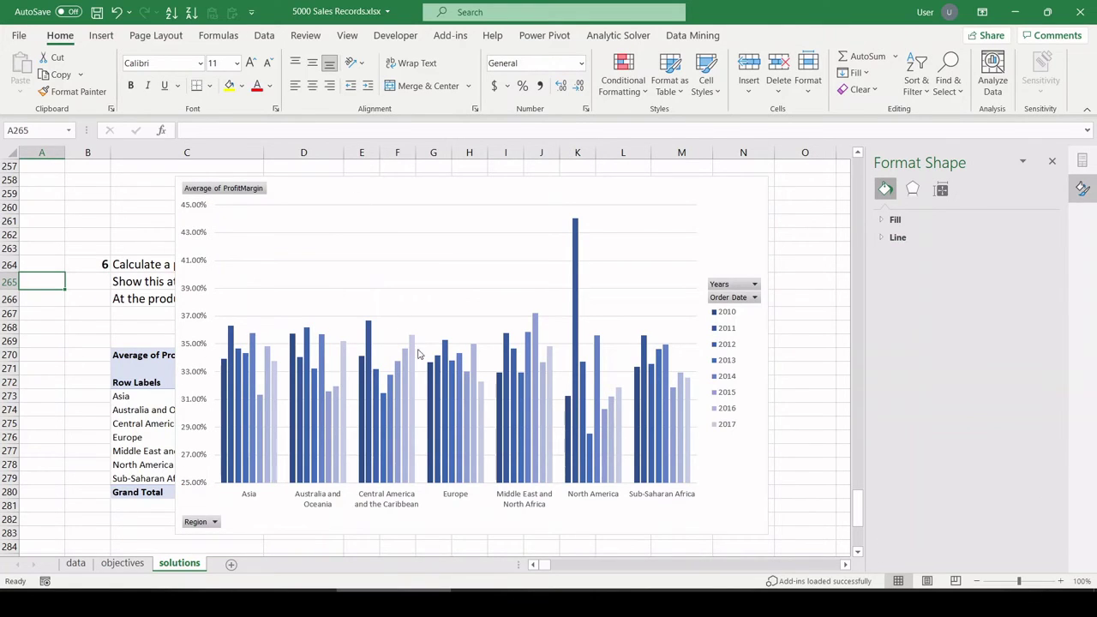
{"action": "left_click", "coordinate": [1048, 162]}
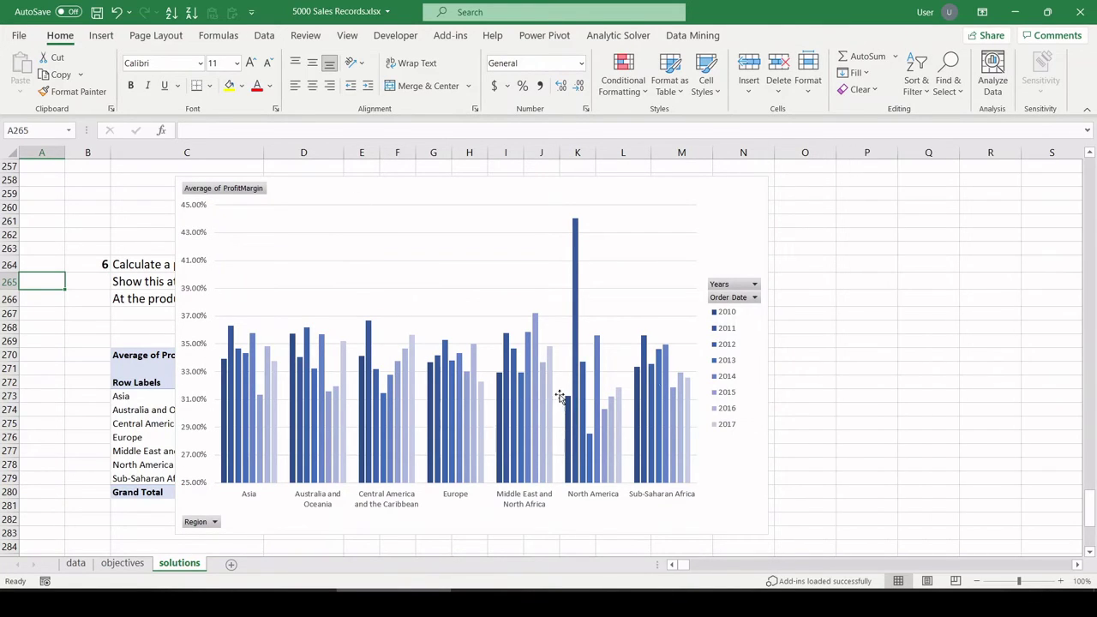
- Move the chart down to sit just below objective 6's text
{"action": "left_click", "coordinate": [196, 485]}
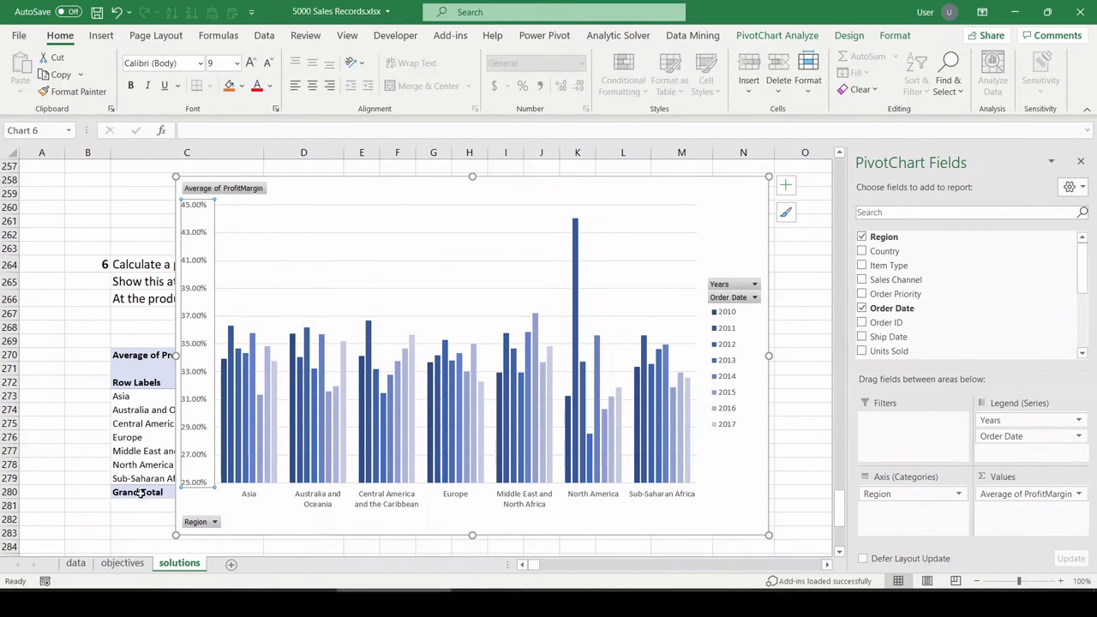
{"action": "key", "text": "Escape"}
{"action": "left_click_drag", "start_coordinate": [404, 175], "coordinate": [385, 327]}
- Replace Region with Item Type as the PivotChart's axis categories
{"action": "scroll", "coordinate": [340, 284], "scroll_direction": "down", "scroll_amount": 1}
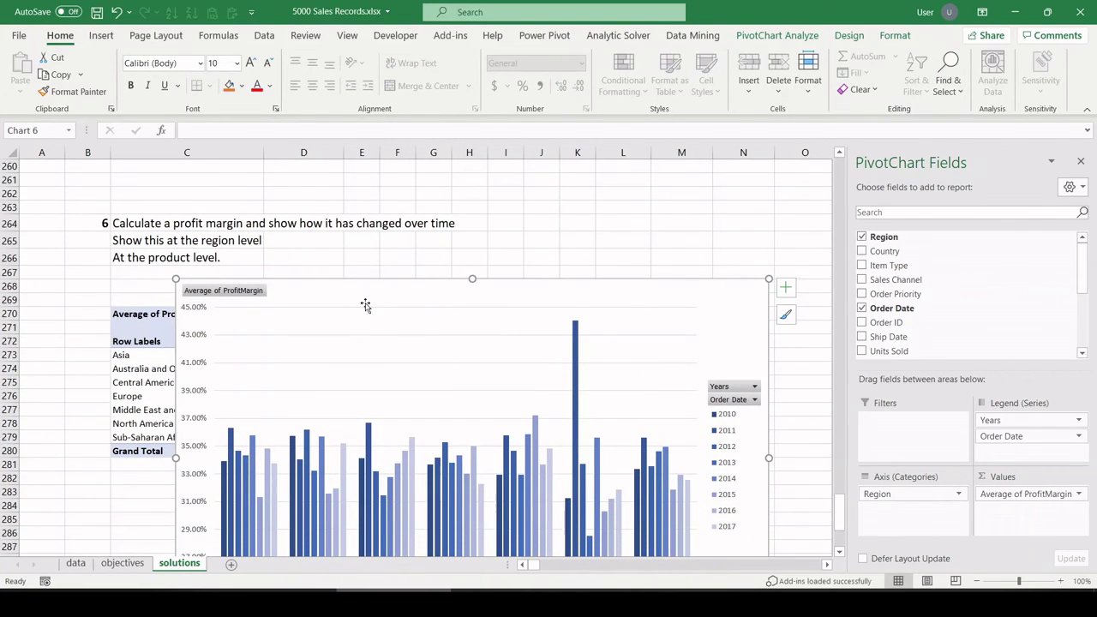
{"action": "scroll", "coordinate": [365, 305], "scroll_direction": "down", "scroll_amount": 2}
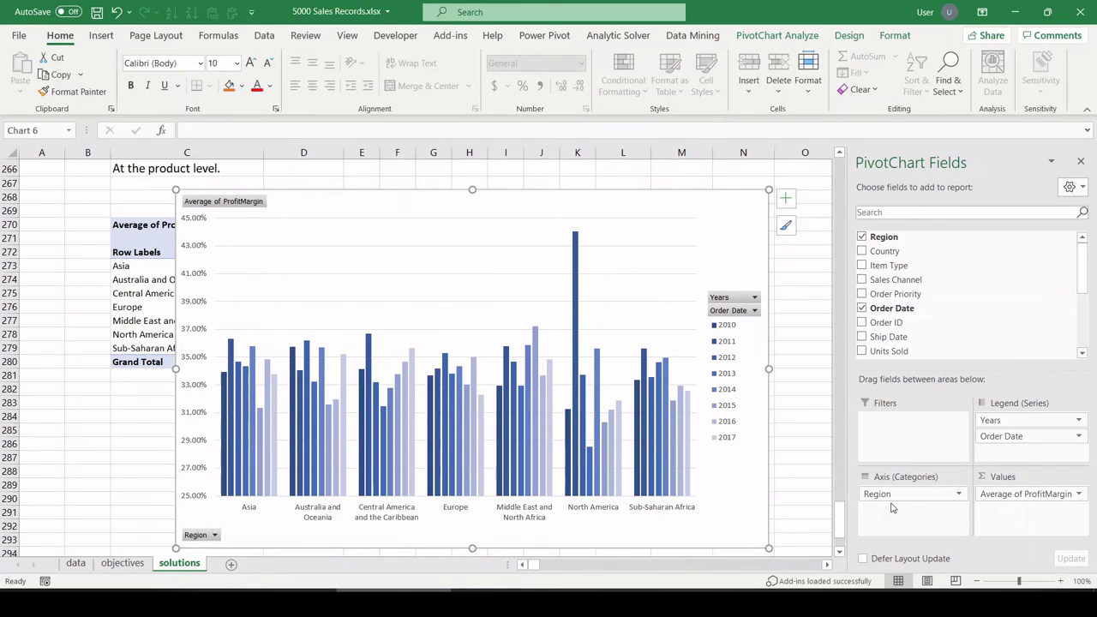
{"action": "left_click_drag", "start_coordinate": [891, 507], "coordinate": [805, 475]}
{"action": "left_click_drag", "start_coordinate": [888, 264], "coordinate": [910, 495]}
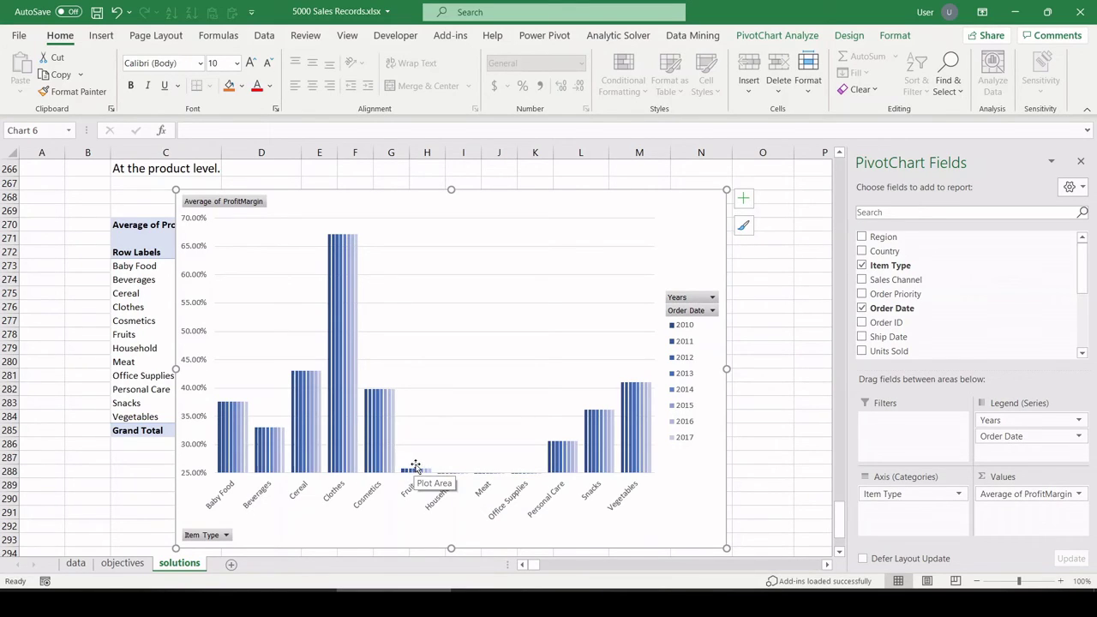
- Reset the vertical axis minimum to 0 so it runs from 0% to 80%
{"action": "right_click", "coordinate": [202, 445]}
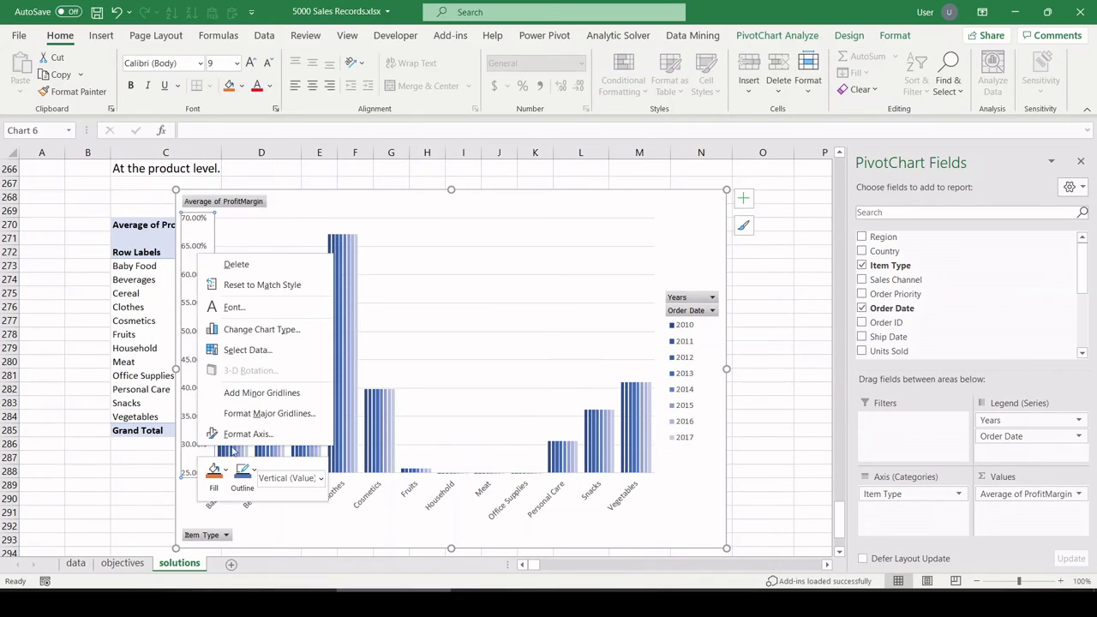
{"action": "left_click", "coordinate": [244, 433]}
{"action": "double_click", "coordinate": [983, 271]}
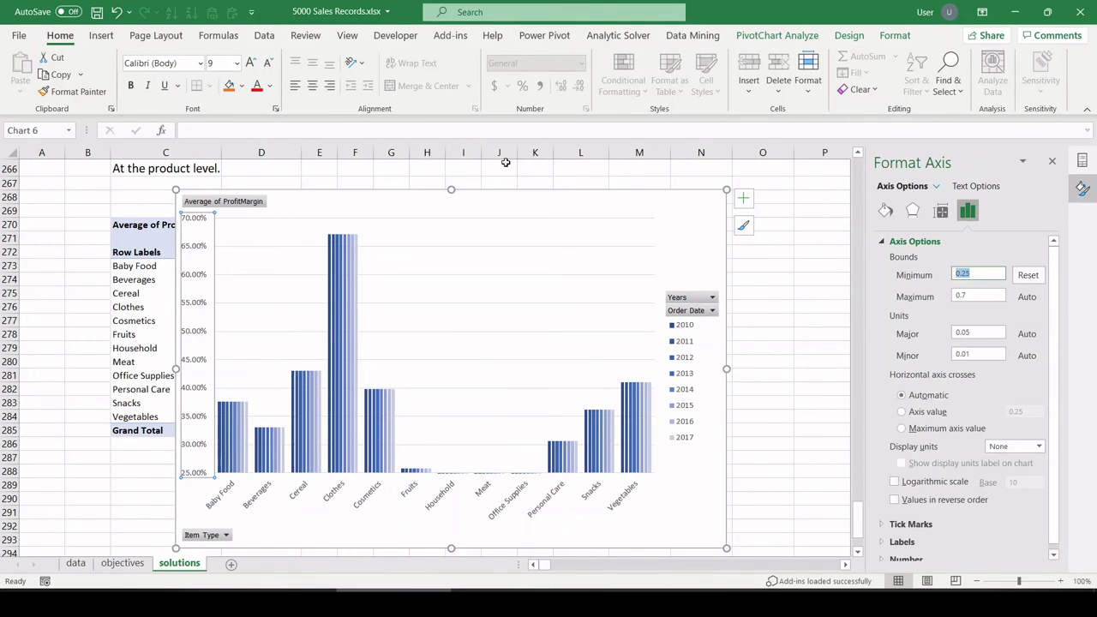
{"action": "type", "text": "0"}
{"action": "key", "text": "Return"}
{"action": "left_click", "coordinate": [802, 305]}
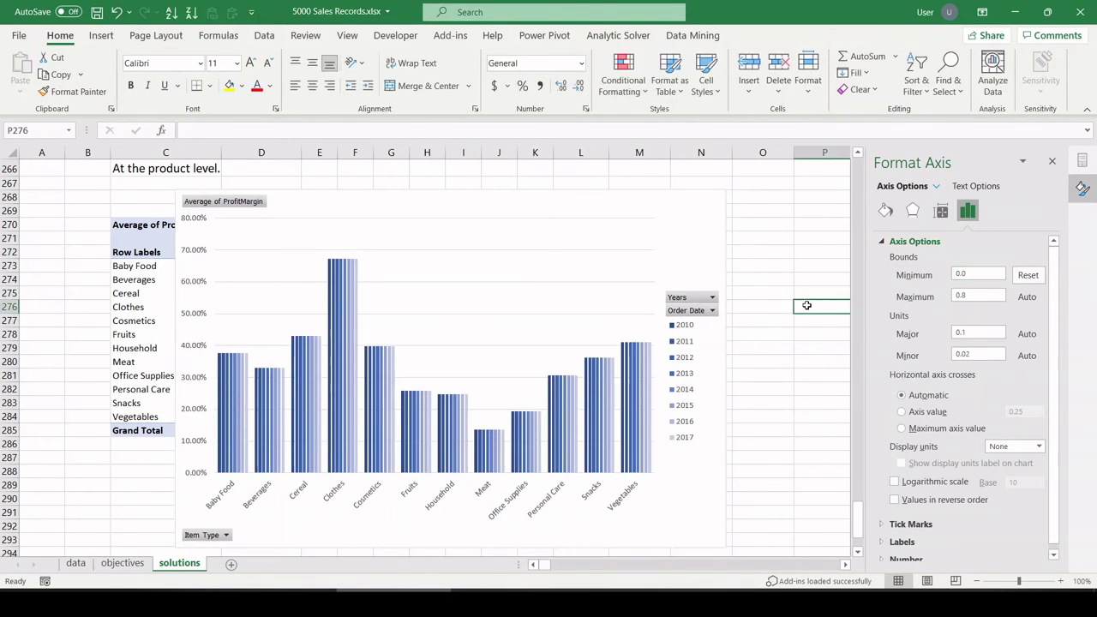
{"action": "left_click", "coordinate": [1052, 161]}
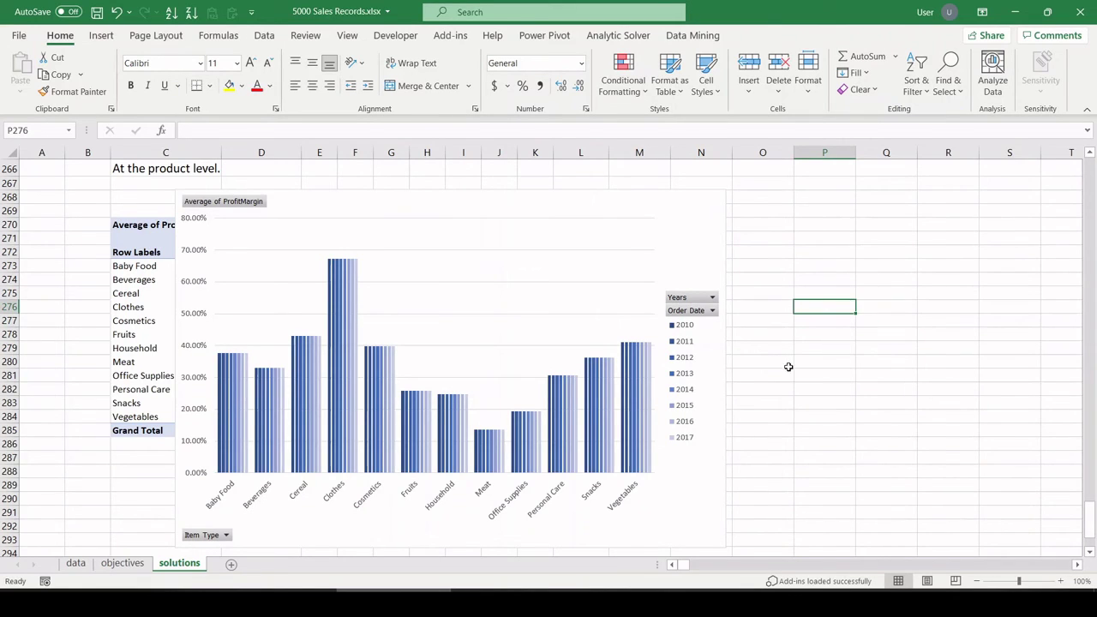
- Nudge the item-type profit-margin PivotChart a few pixels to the right
{"action": "left_click_drag", "start_coordinate": [833, 414], "coordinate": [832, 403]}
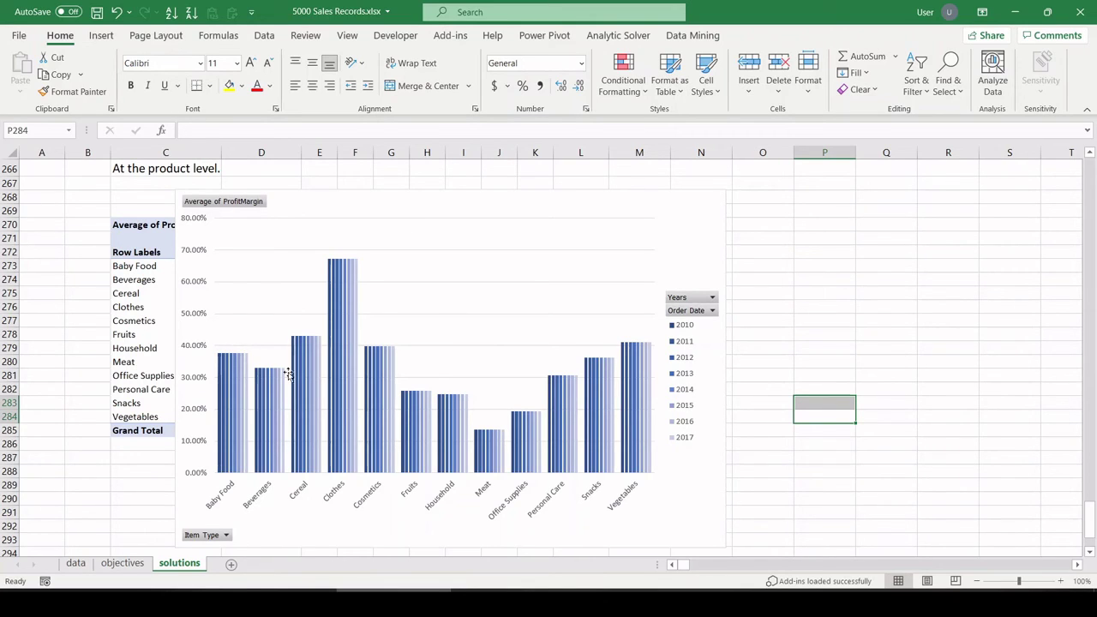
{"action": "mouse_move", "coordinate": [229, 370]}
{"action": "left_click_drag", "start_coordinate": [708, 247], "coordinate": [712, 245]}
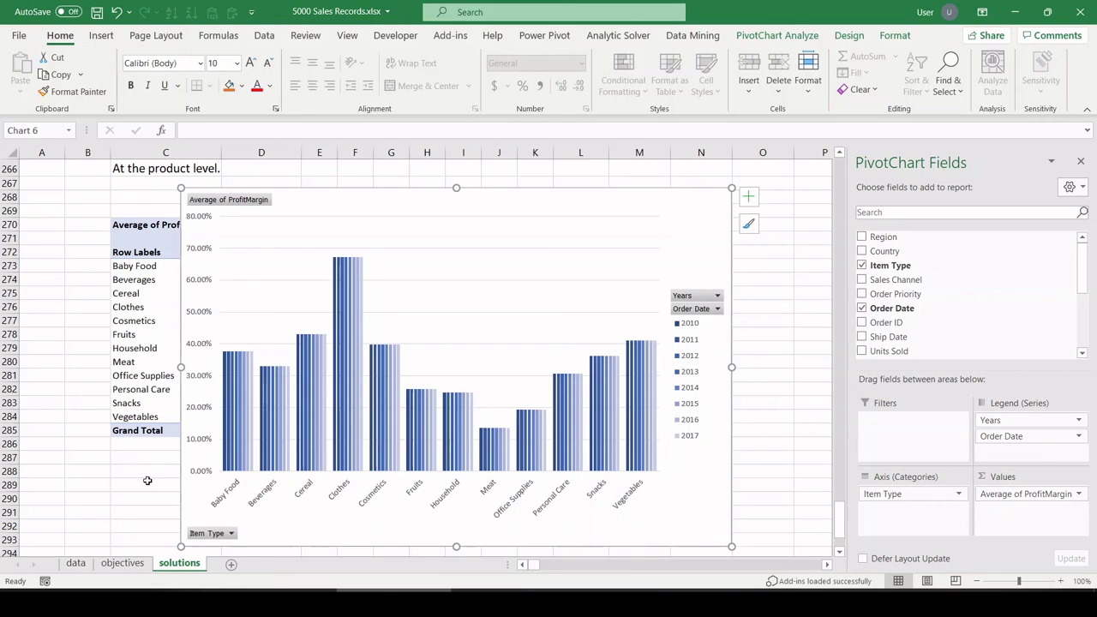
{"action": "mouse_move", "coordinate": [246, 390]}
{"action": "left_click_drag", "start_coordinate": [399, 202], "coordinate": [409, 203]}
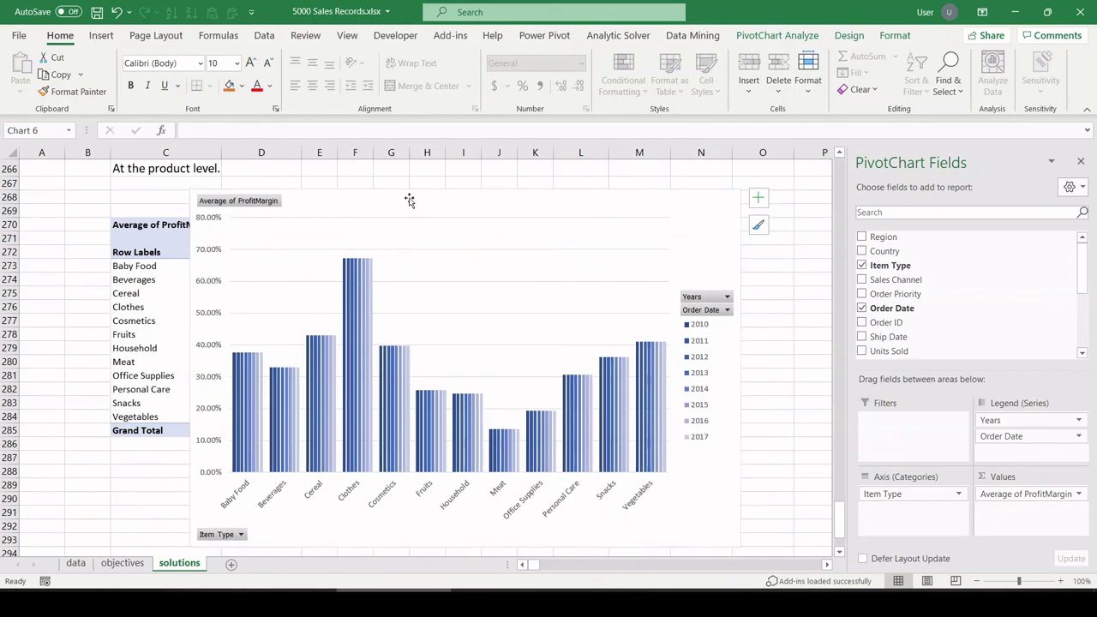